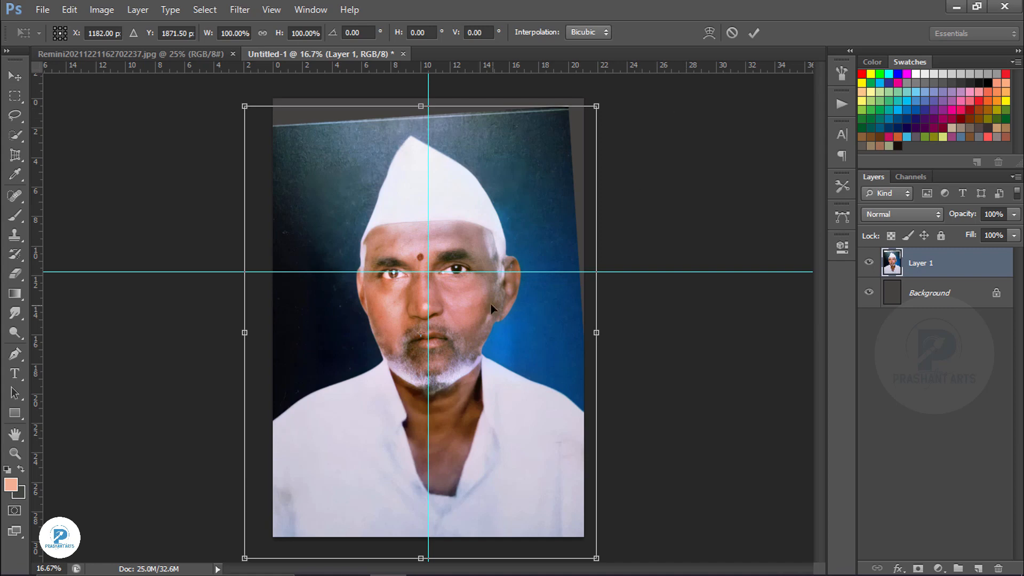
Step: Rotate the portrait layer about 2.6° clockwise and shift it slightly right to align the face with the guides
drag(422, 334, 425, 321)
drag(643, 114, 652, 126)
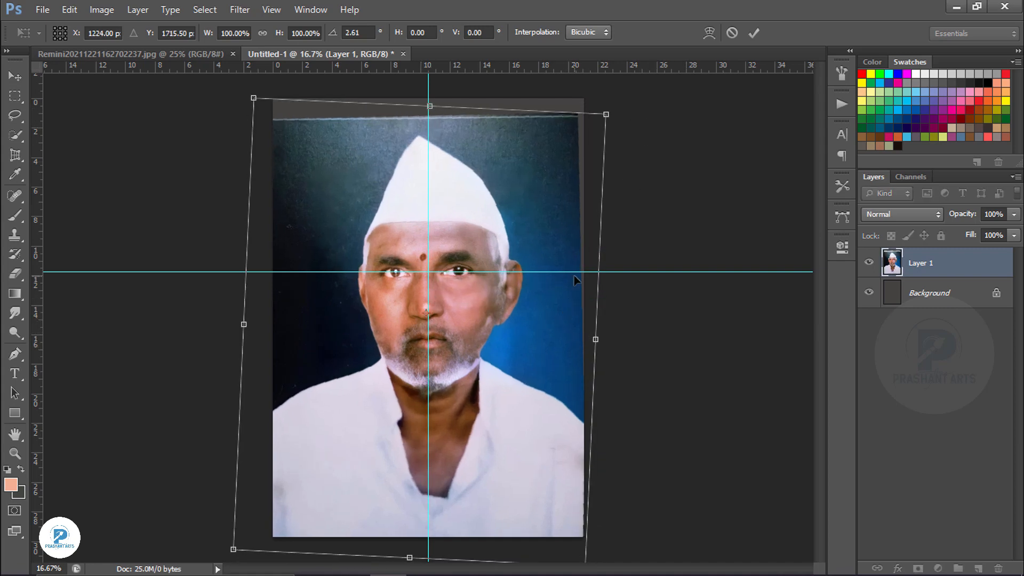
key(Right)
key(Right)
key(Right)
key(Right)
key(Right)
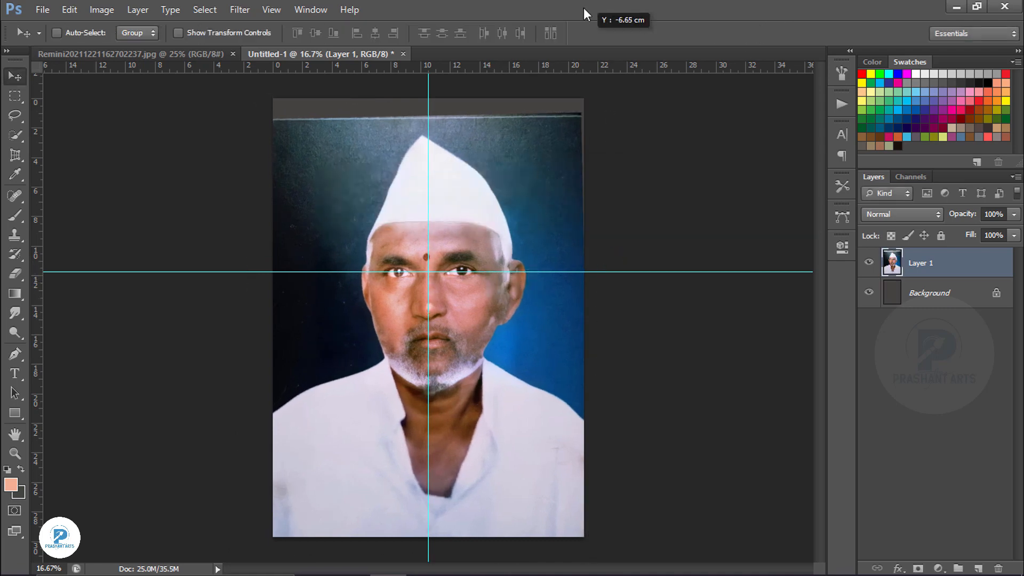
Step: Remove the horizontal and vertical guides from the canvas
drag(584, 10, 583, 9)
drag(428, 242, 33, 240)
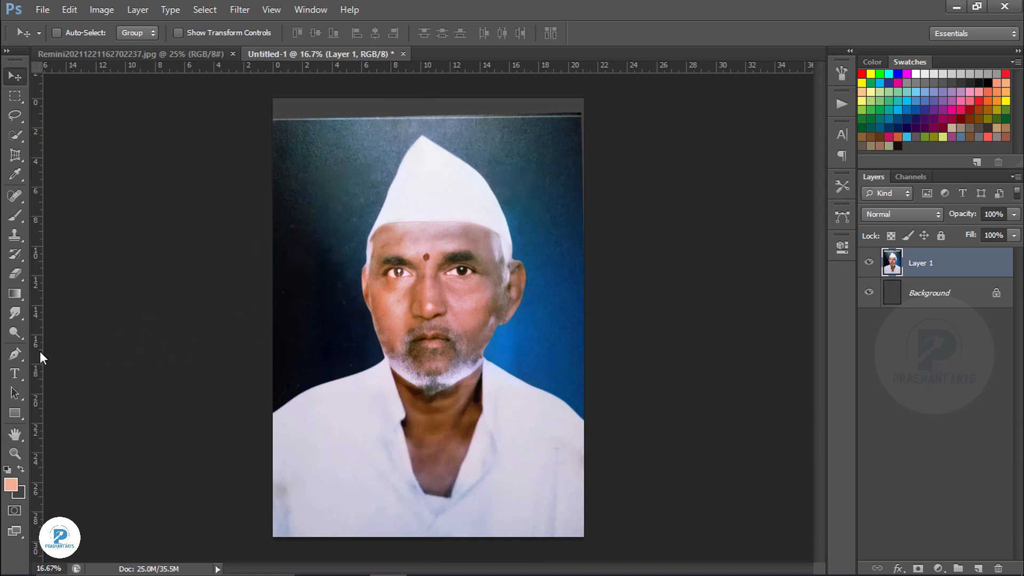
Step: Scale the portrait layer down slightly around its centre with Free Transform
key(ctrl+t)
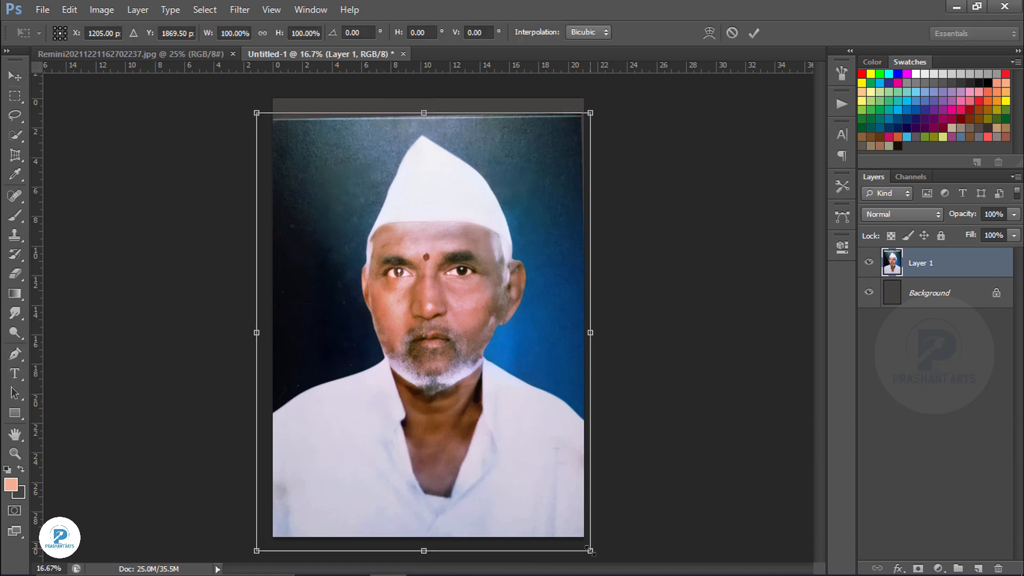
drag(589, 551, 584, 544)
double_click(450, 281)
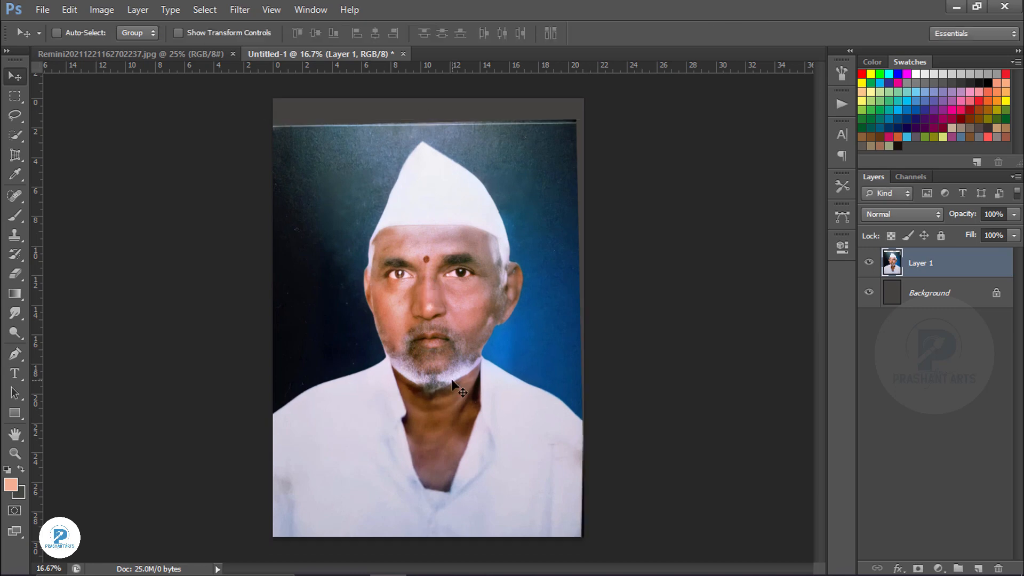
Step: Start a Pen path at the photo's left edge and trace the white shirt's left shoulder up to the neck
key(ctrl+plus)
key(ctrl+plus)
key(ctrl+plus)
drag(309, 254, 613, 32)
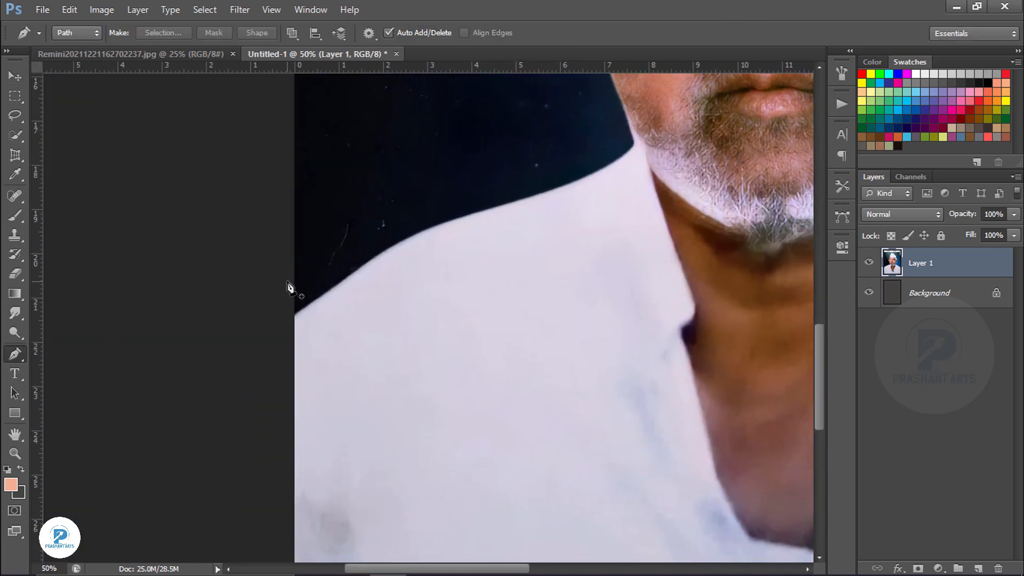
key(ctrl+plus)
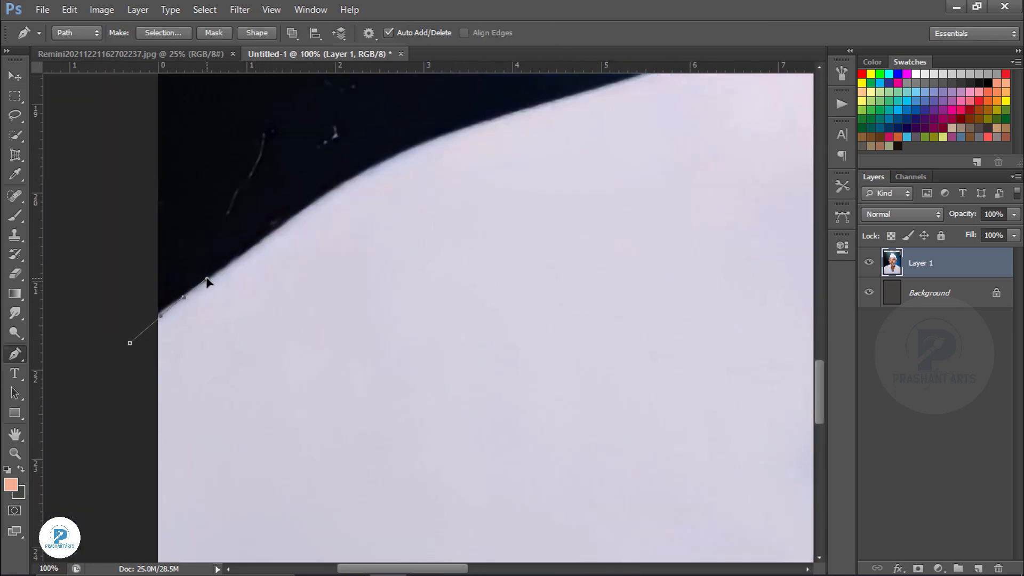
drag(624, 91, 362, 287)
drag(378, 272, 401, 263)
key(ctrl+plus)
drag(661, 107, 529, 497)
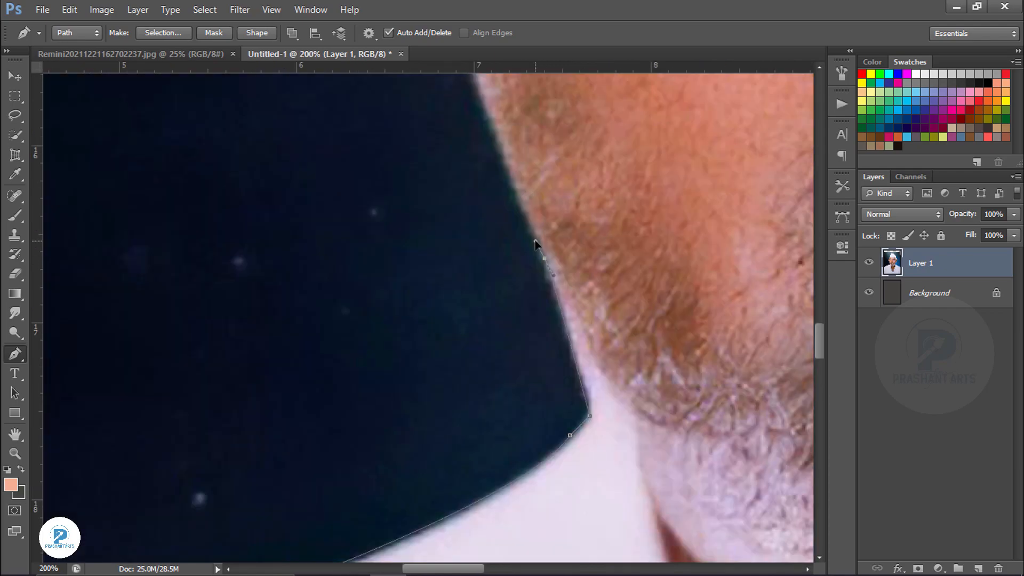
Step: Continue the path up the left side of the jaw and around the outer edge of the left ear
drag(518, 110, 634, 417)
click(526, 197)
drag(527, 246, 511, 136)
drag(610, 341, 596, 508)
drag(532, 269, 550, 200)
click(566, 188)
key(ctrl+minus)
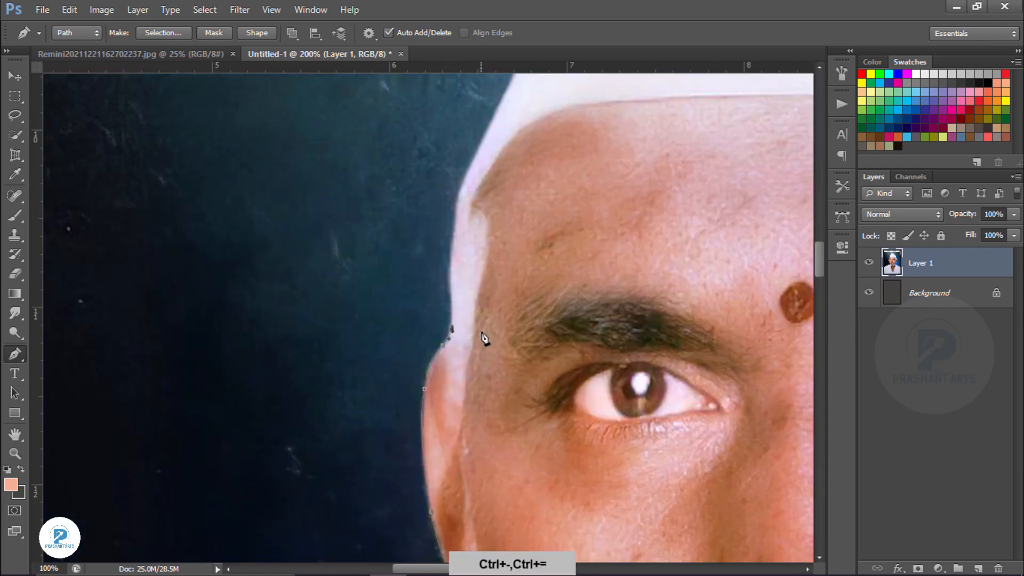
Step: Extend the path from the top of the left ear along the cap's left edge toward its peak
key(ctrl+plus)
drag(522, 123, 496, 331)
drag(603, 118, 464, 426)
drag(443, 336, 454, 296)
drag(477, 251, 488, 231)
drag(541, 143, 427, 297)
drag(448, 225, 458, 204)
drag(492, 235, 532, 190)
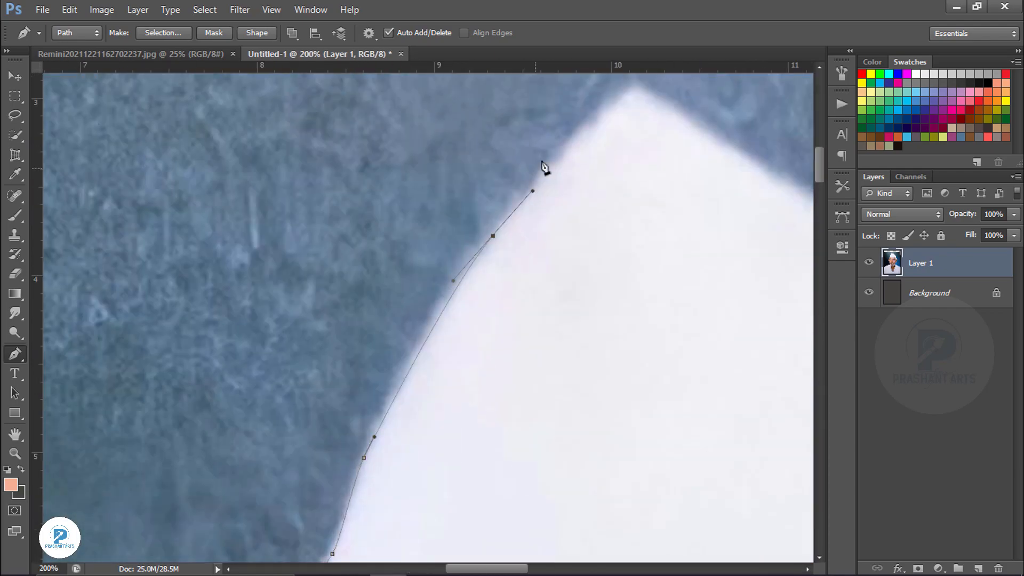
Step: Trace the path over the cap's peak and down its right edge toward the right ear
drag(657, 100, 680, 112)
drag(589, 338, 639, 362)
drag(542, 388, 606, 443)
drag(267, 96, 290, 140)
drag(397, 333, 414, 374)
drag(474, 512, 383, 278)
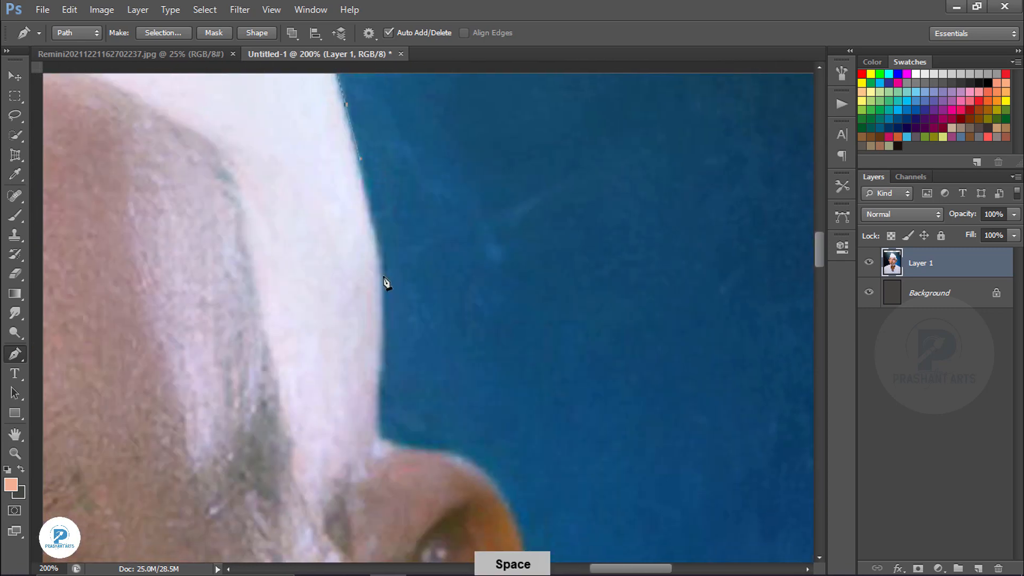
Step: Trace the path around the outer edge of the right ear to the bottom of the earlobe
click(381, 446)
drag(464, 476, 395, 178)
drag(456, 232, 498, 353)
mouse_move(463, 449)
mouse_down()
mouse_move(481, 319)
mouse_move(454, 433)
mouse_up()
drag(422, 475, 552, 214)
drag(460, 410, 413, 453)
drag(308, 508, 290, 473)
drag(335, 472, 530, 212)
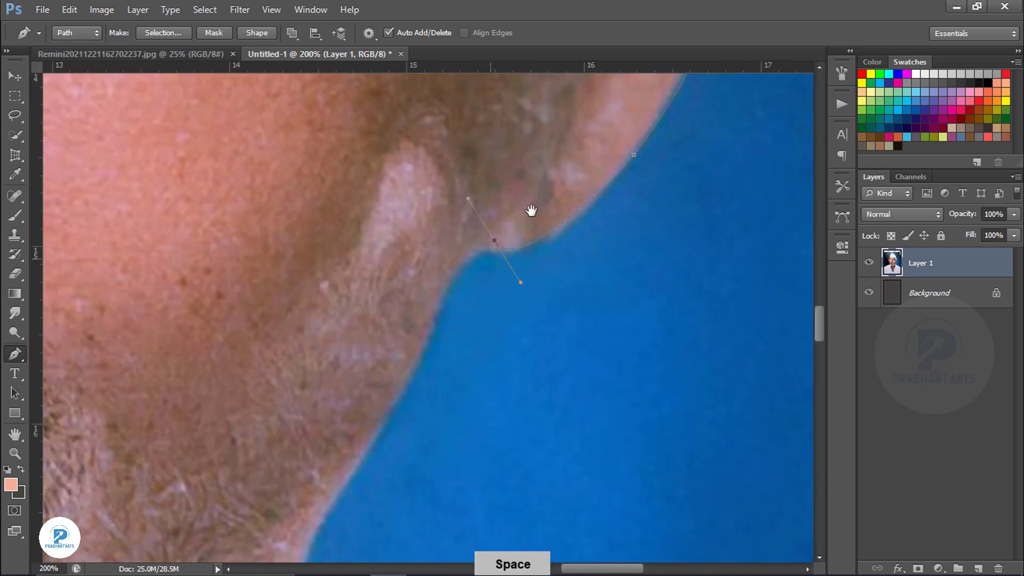
Step: Continue the path down the right side of the jaw and along the right shoulder toward the photo's right edge
drag(370, 445, 414, 251)
drag(375, 381, 399, 416)
drag(650, 548, 452, 286)
drag(482, 321, 534, 357)
drag(720, 448, 398, 296)
drag(402, 299, 431, 316)
Step: Turn the outline path into a selection, delete the backdrop around the man and deselect
key(ctrl+minus)
key(ctrl+minus)
key(ctrl+minus)
key(ctrl+minus)
key(ctrl+minus)
key(ctrl+minus)
key(ctrl+minus)
key(ctrl+minus)
key(ctrl+minus)
key(ctrl+minus)
key(ctrl+minus)
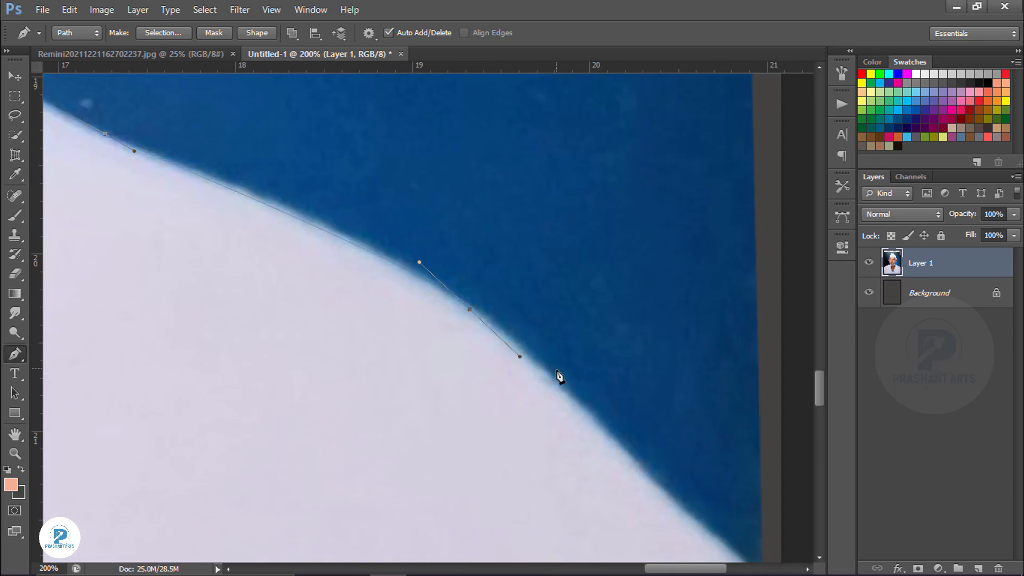
key(ctrl+Return)
key(Delete)
key(ctrl+d)
key(v)
Step: Start a Pen path at the left of the neck and trace down the left edge of the open collar
key(ctrl+plus)
key(ctrl+plus)
key(ctrl+plus)
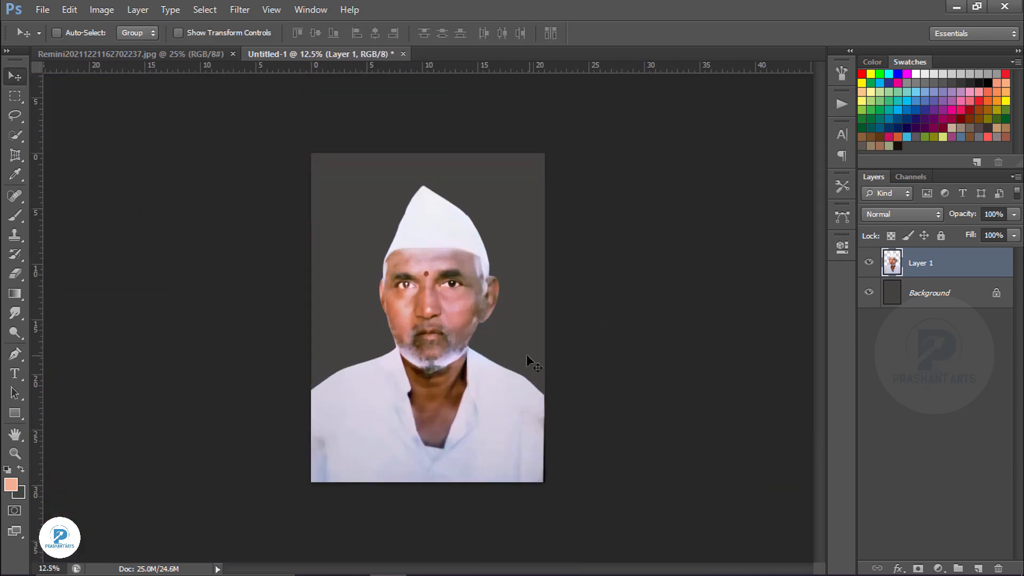
click(15, 354)
key(ctrl+plus)
key(ctrl+plus)
key(ctrl+plus)
key(ctrl+plus)
key(ctrl+plus)
drag(373, 480, 391, 296)
drag(375, 385, 379, 418)
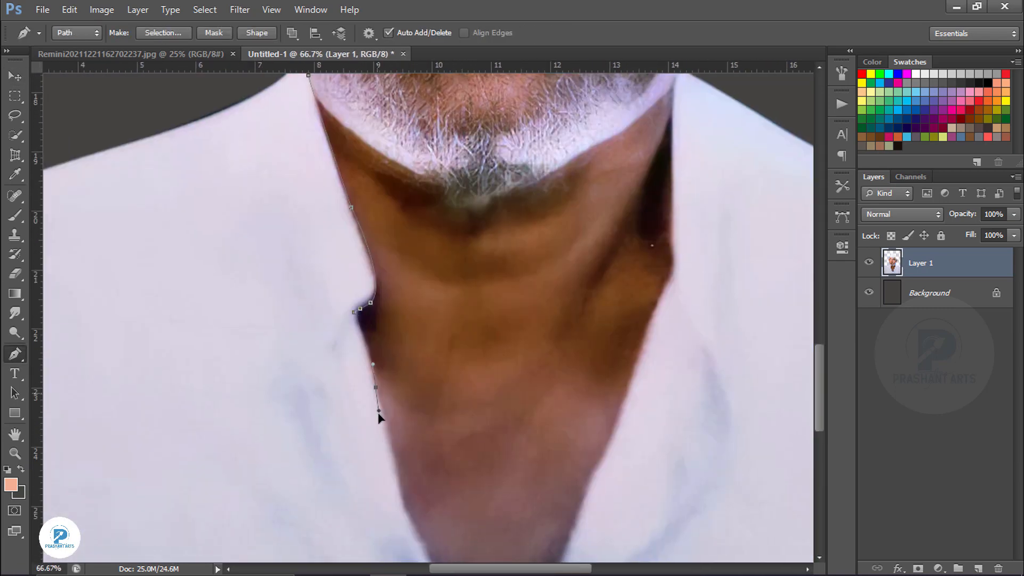
drag(401, 476, 287, 232)
Step: Continue the path across the bottom of the neck opening and up the right edge of the collar
click(321, 339)
click(408, 359)
drag(424, 349, 428, 332)
drag(484, 193, 496, 168)
drag(530, 250, 549, 533)
drag(544, 182, 544, 158)
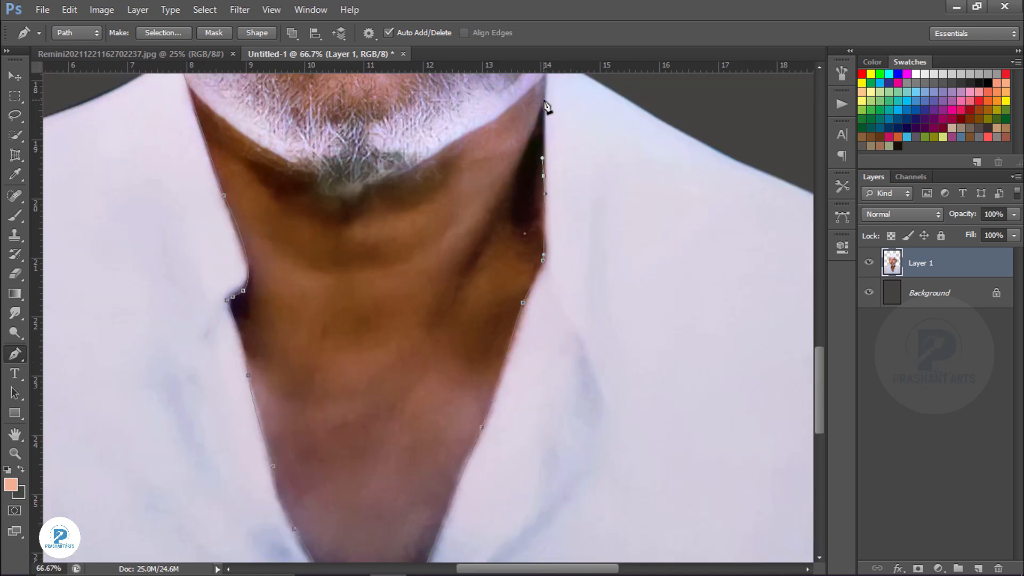
Step: Carry the path outside the right ear, in at the right temple and along the cap's lower edge across the forehead
key(ctrl+minus)
key(ctrl+minus)
key(ctrl+minus)
key(ctrl+minus)
key(ctrl+plus)
key(ctrl+plus)
key(ctrl+plus)
drag(668, 300, 667, 283)
click(596, 297)
click(560, 326)
mouse_move(533, 233)
mouse_down()
mouse_move(514, 230)
mouse_move(518, 222)
mouse_up()
click(509, 216)
drag(389, 208, 524, 274)
drag(521, 263, 443, 264)
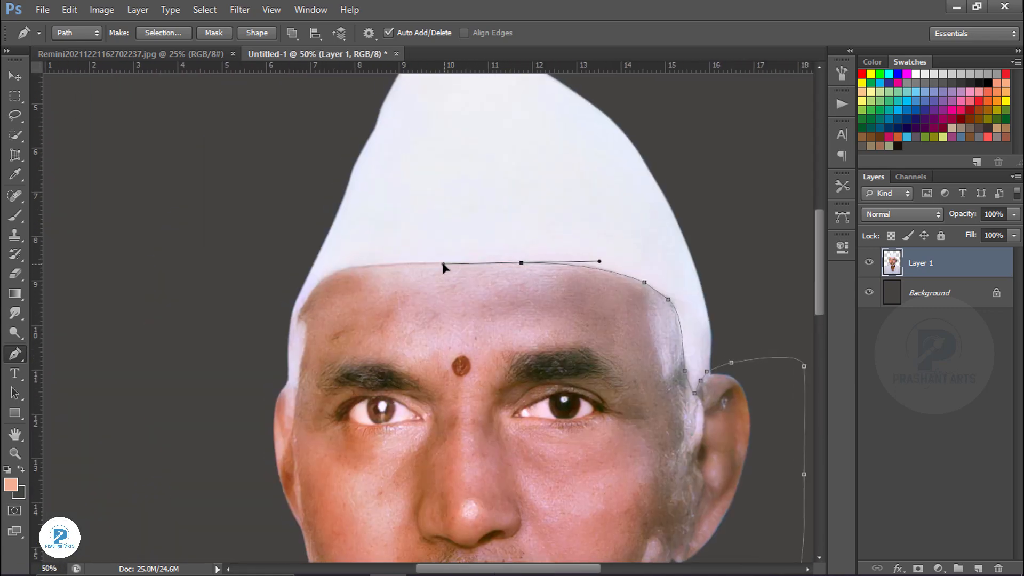
Step: Bring the path past the left ear, down outside the face and close it at its starting point
click(287, 382)
drag(188, 434, 166, 483)
drag(166, 525, 299, 281)
click(301, 305)
Step: Convert the path to a feathered selection and copy the face and neck to a new layer
key(ctrl+Return)
key(shift+F6)
key(Return)
key(ctrl+j)
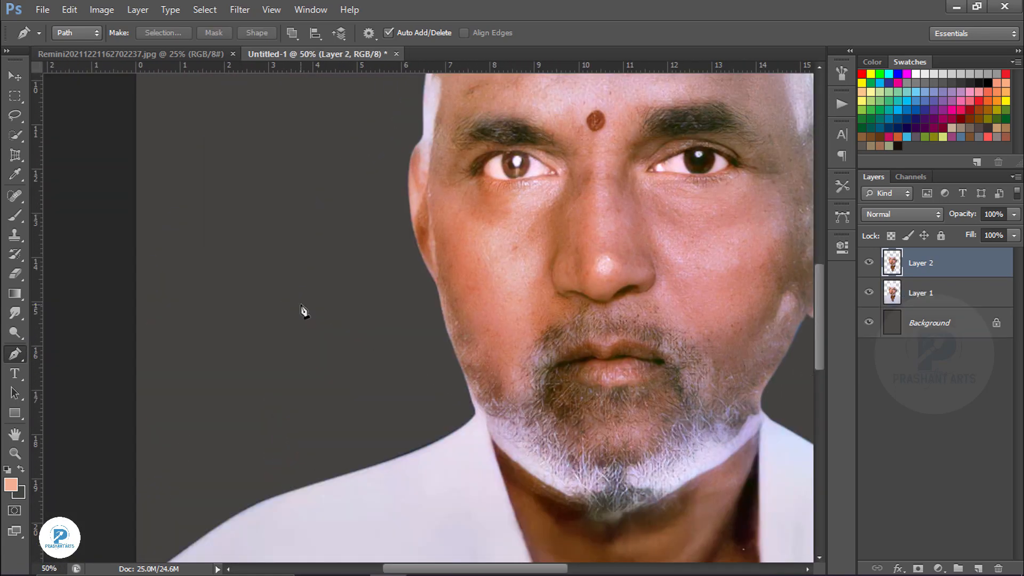
Step: Duplicate Layer 1 beneath the face and neck layer
click(15, 76)
key(ctrl+minus)
key(ctrl+minus)
key(ctrl+minus)
click(920, 292)
key(ctrl+j)
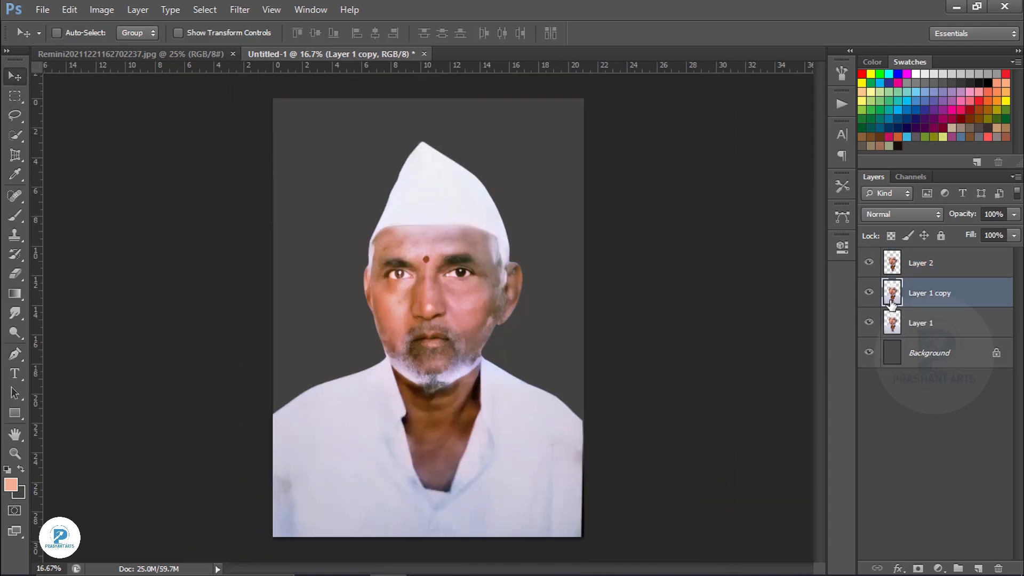
Step: Brighten the highlights of Layer 1 copy with Levels and desaturate it to whiten the clothes
key(ctrl+l)
drag(837, 370, 822, 370)
key(Return)
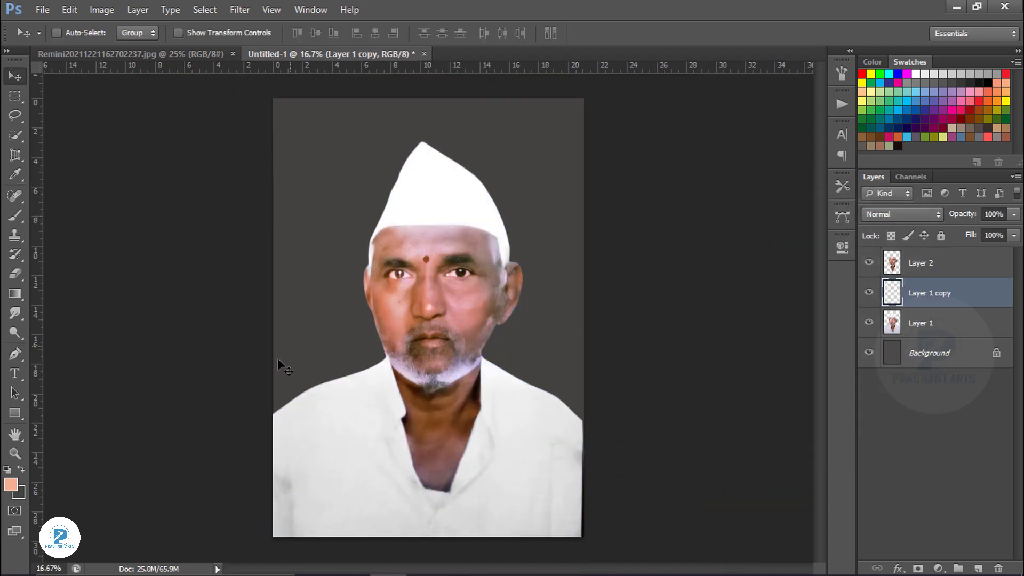
Step: Add a new layer above Layer 2 in Color blend mode, with the face and neck selected for brushing
click(907, 267)
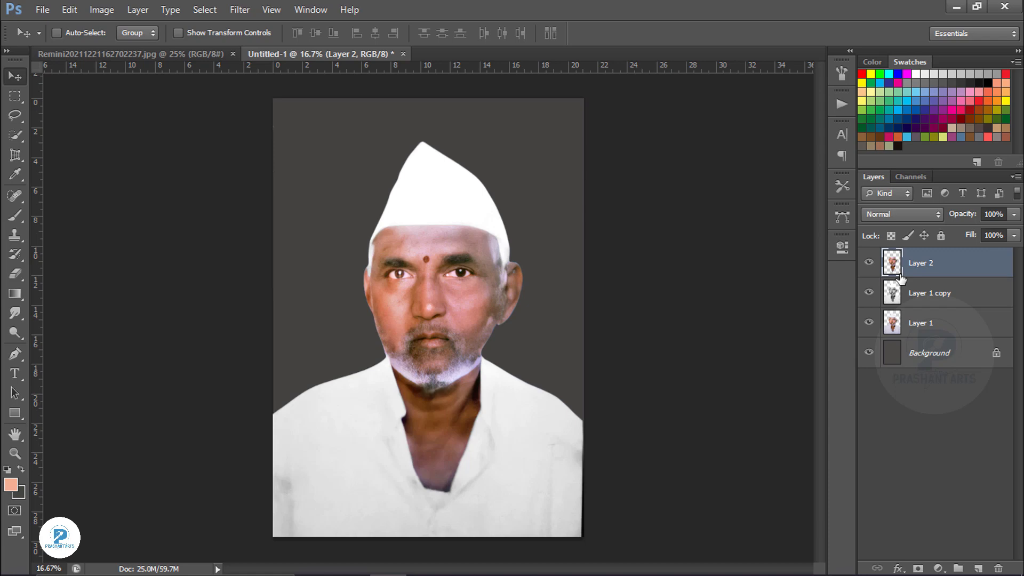
click(978, 568)
click(901, 214)
click(879, 354)
key(b)
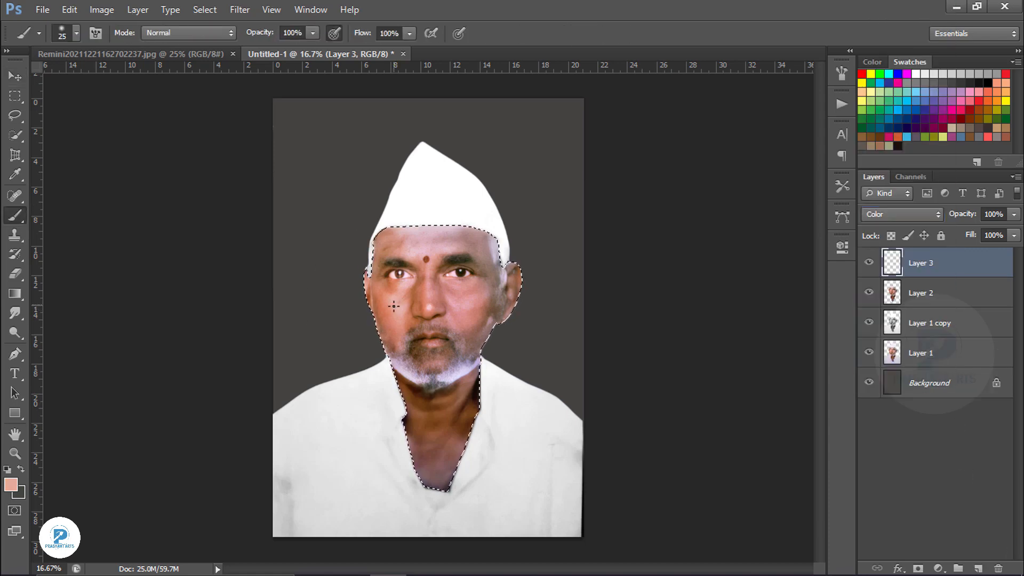
Step: Paint the peach skin colour over the face with a 300 px brush and over the ears with a 125 px brush
key(ctrl+plus)
key(ctrl+plus)
key(bracketright)
key(bracketright)
key(bracketright)
key(bracketright)
key(bracketright)
key(bracketright)
key(bracketright)
key(bracketright)
key(bracketright)
key(bracketright)
key(bracketright)
key(bracketright)
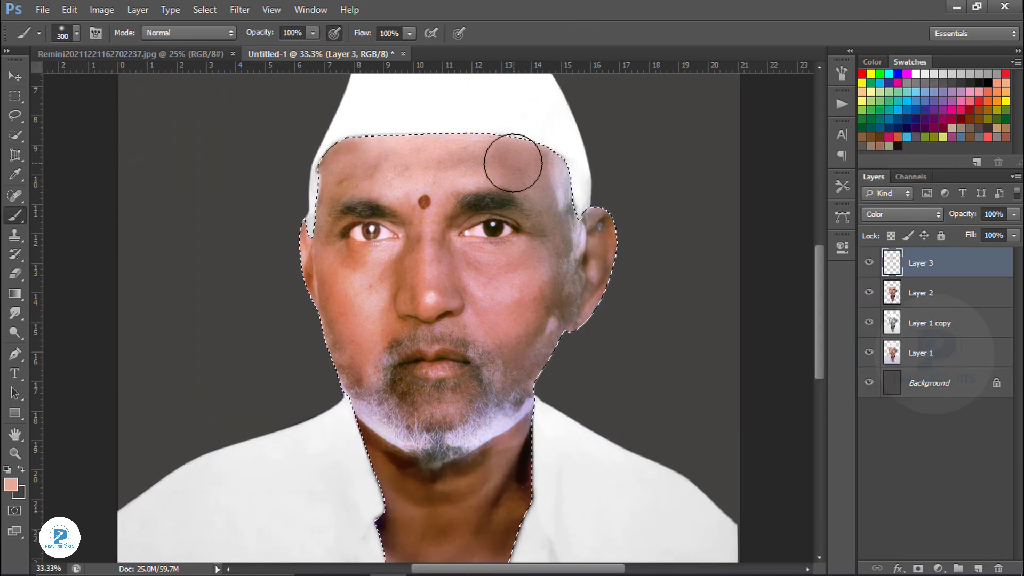
key(bracketleft)
key(bracketleft)
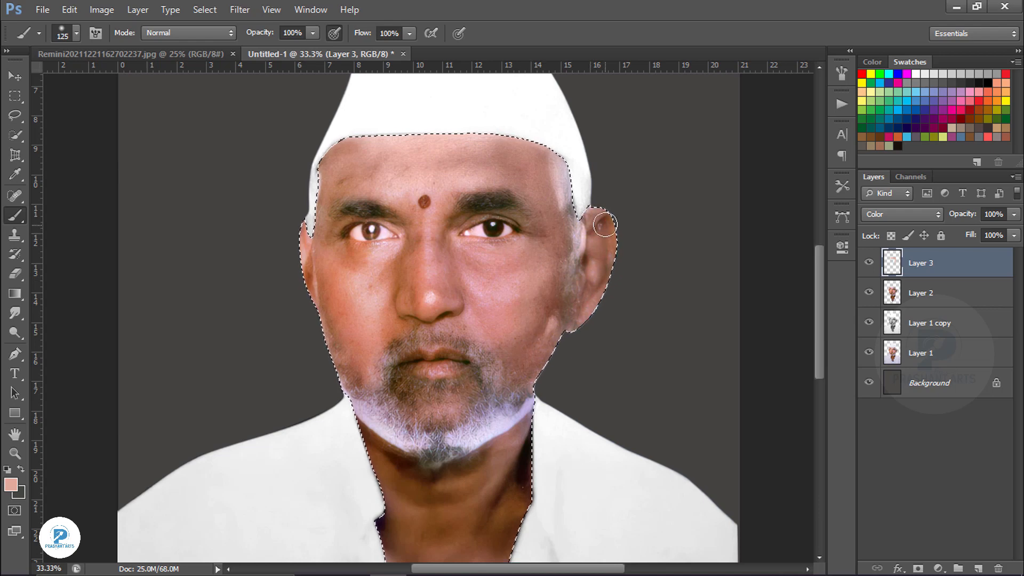
Step: Paint the skin colour over the neck inside the selection with a 500 px brush
drag(303, 254, 247, 71)
key(bracketright)
key(bracketright)
key(bracketright)
key(bracketright)
key(bracketright)
key(bracketright)
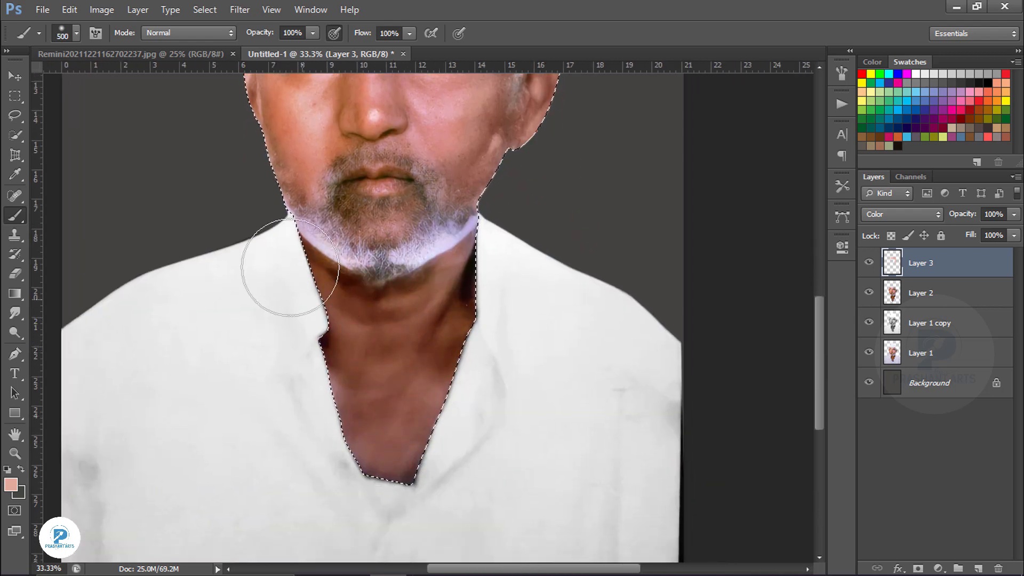
Step: Sample a deeper skin tone from the side of the nose and paint it across the face with a 175 px brush
drag(455, 103, 469, 263)
key(bracketleft)
key(bracketleft)
key(bracketleft)
key(bracketleft)
key(bracketleft)
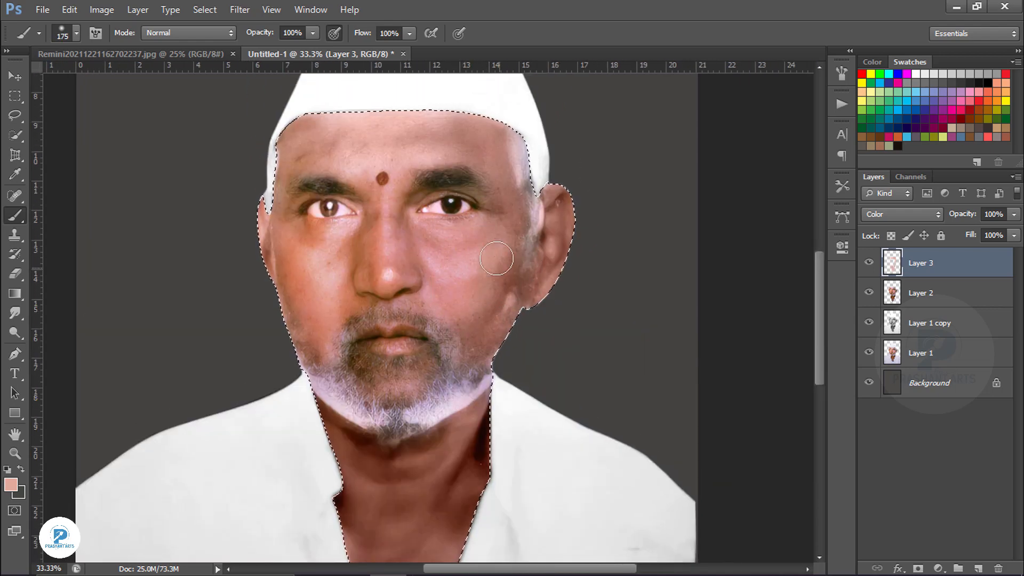
alt+click(369, 261)
mouse_move(404, 242)
mouse_down()
mouse_move(475, 152)
mouse_move(522, 315)
mouse_up()
Step: Paint the sampled skin tone over the remaining face areas with brushes up to 250 px and merge Layer 3 into Layer 2
key(bracketleft)
key(bracketleft)
drag(486, 365, 529, 99)
key(bracketright)
key(bracketright)
key(bracketright)
key(bracketright)
drag(515, 159, 395, 300)
key(ctrl+minus)
key(ctrl+minus)
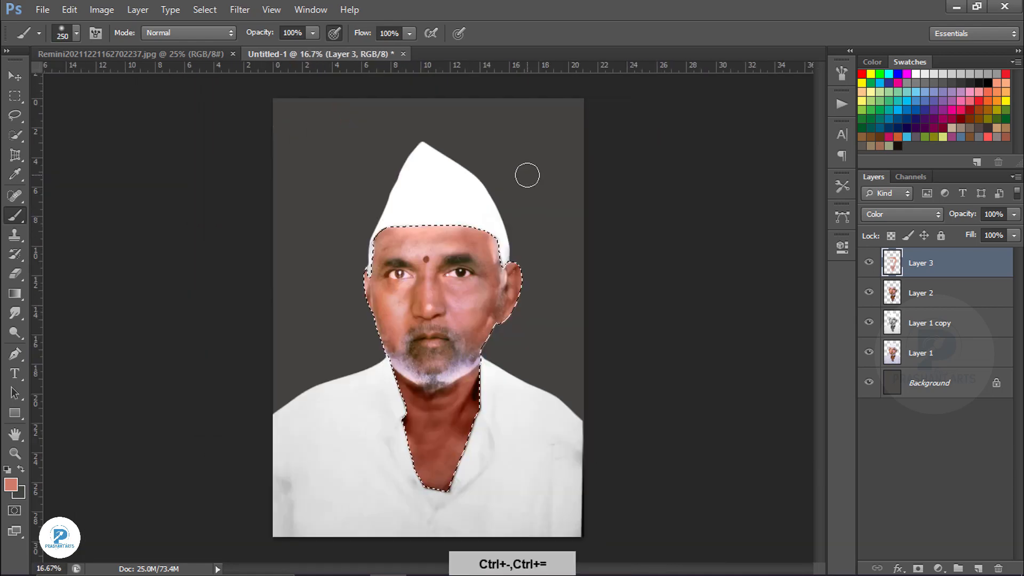
key(ctrl+e)
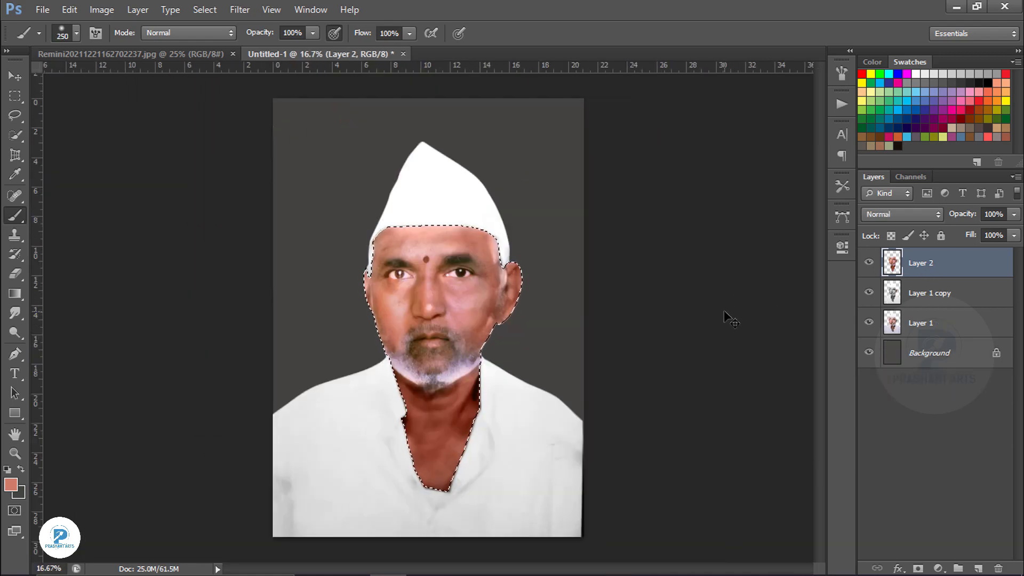
Step: Lasso the neck and collar area, feather the selection by 2 px and tone down the neck's colour with Hue/Saturation
click(14, 116)
drag(356, 379, 412, 373)
drag(312, 450, 312, 421)
key(shift+F6)
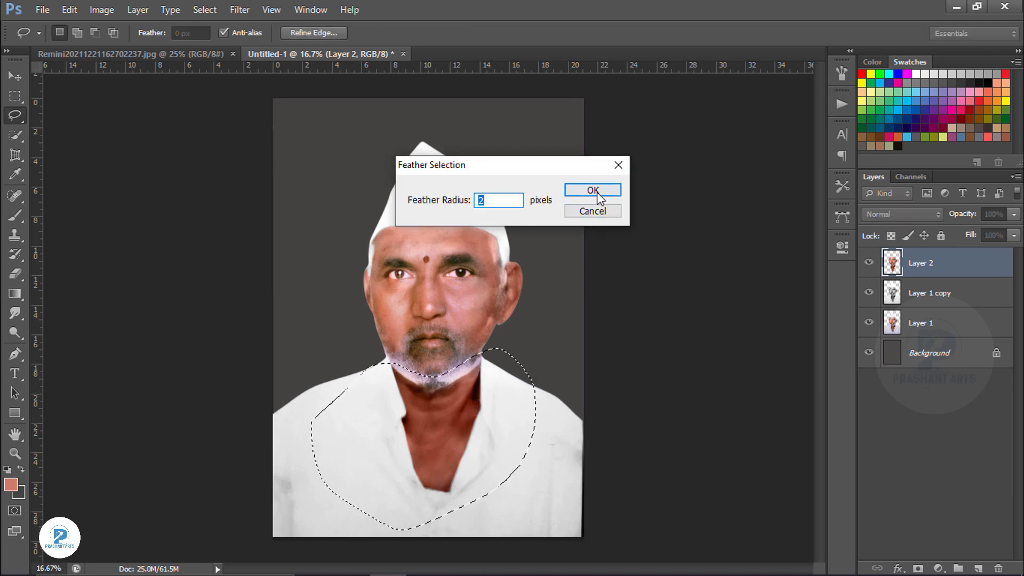
click(596, 194)
key(ctrl+u)
key(Return)
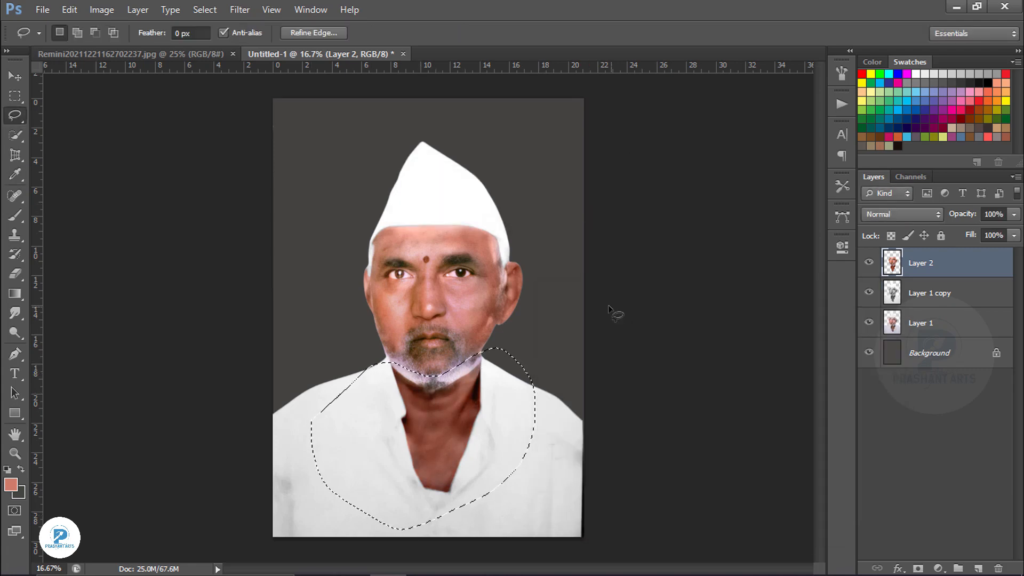
Step: Add a new layer above Layer 2 in Color blend mode and set the foreground colour to white
click(979, 567)
click(901, 214)
click(885, 366)
click(915, 74)
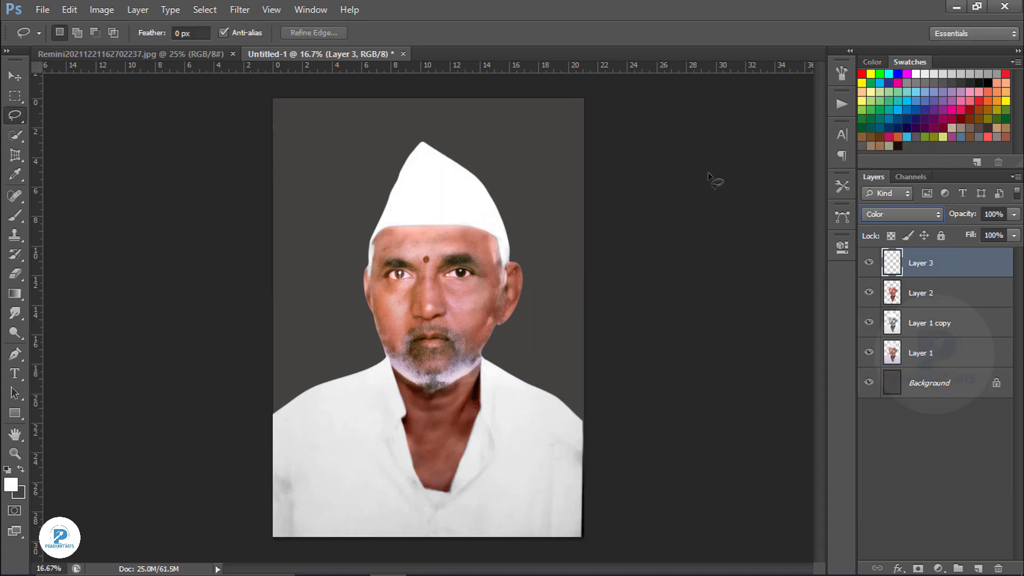
Step: Paint white over the irises and eye whites with a 50 px brush to remove their colour cast
key(b)
key(ctrl+r)
key(ctrl+plus)
key(ctrl+plus)
key(ctrl+plus)
key(bracketleft)
key(bracketleft)
key(ctrl+plus)
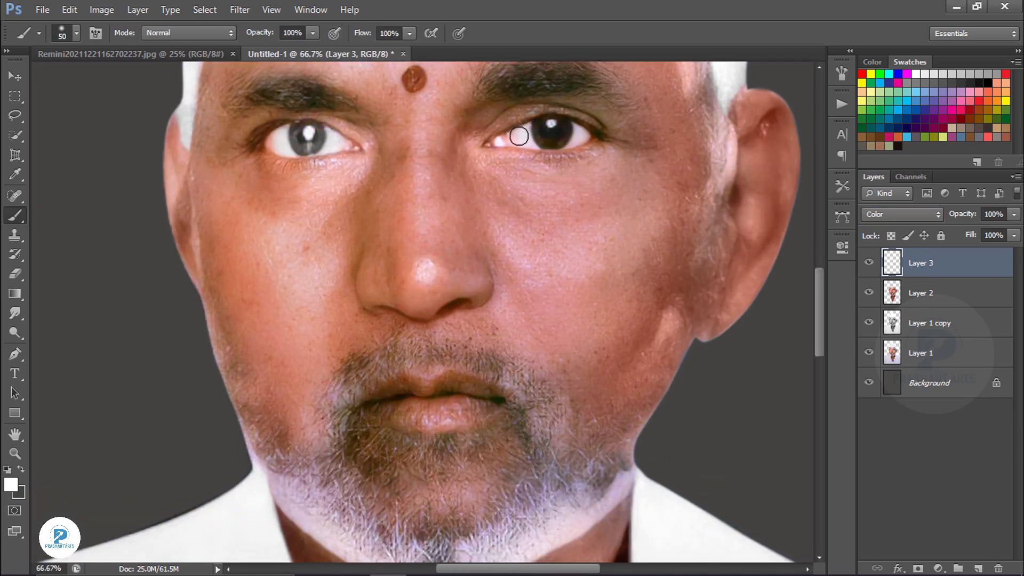
scroll(314, 136, up, 3)
Step: Neutralise the eyebrows, moustache and sideburns with white at 42% brush opacity, and merge Layer 3 into Layer 2
key(bracketright)
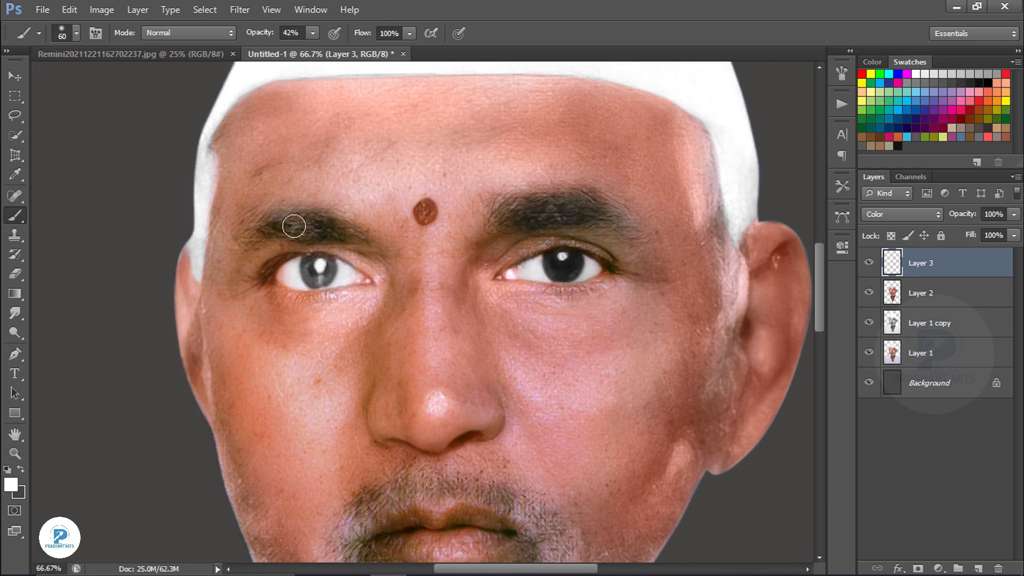
scroll(422, 279, down, 5)
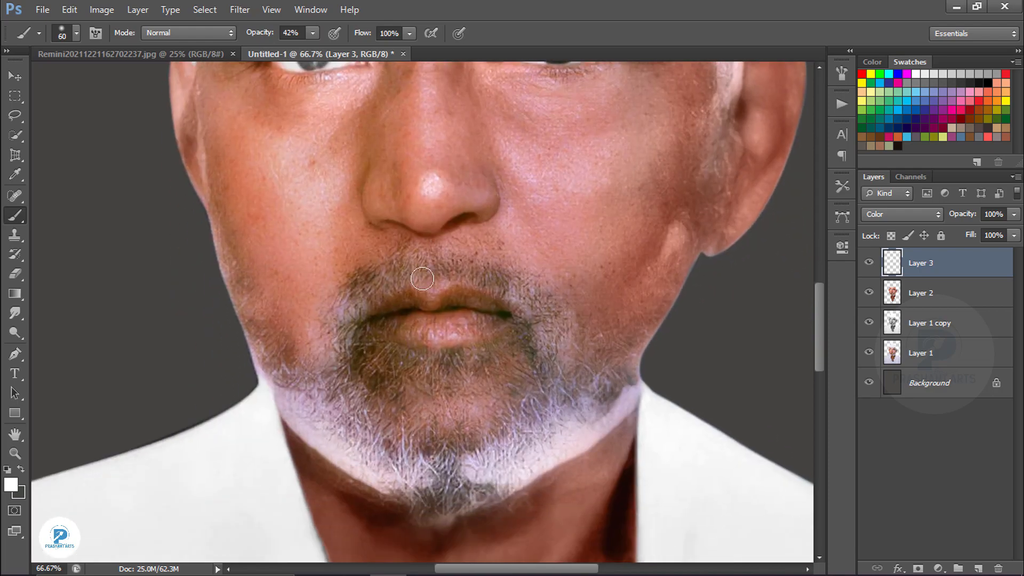
drag(623, 306, 549, 418)
key(bracketright)
key(bracketright)
key(bracketright)
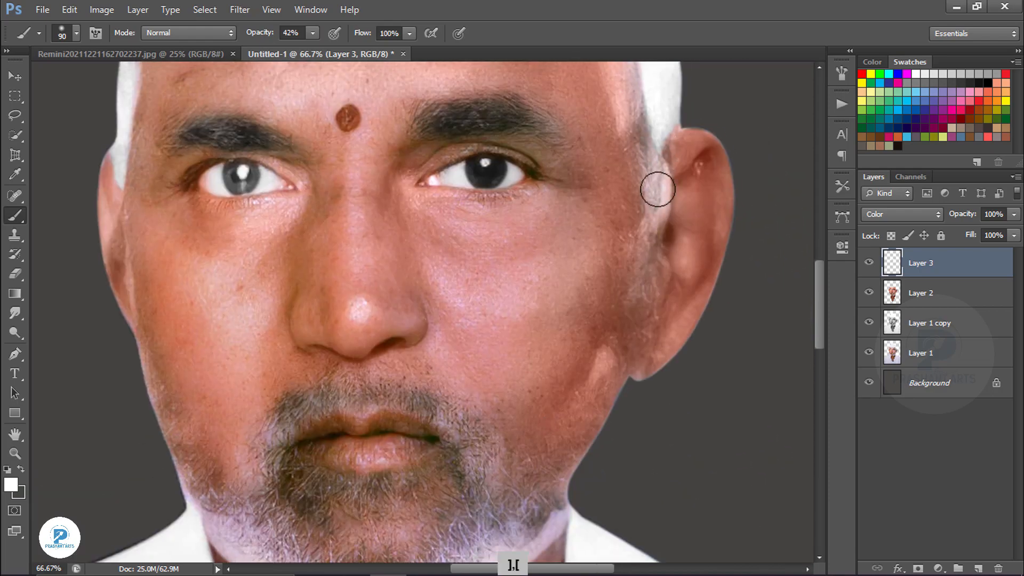
key(ctrl+minus)
key(ctrl+minus)
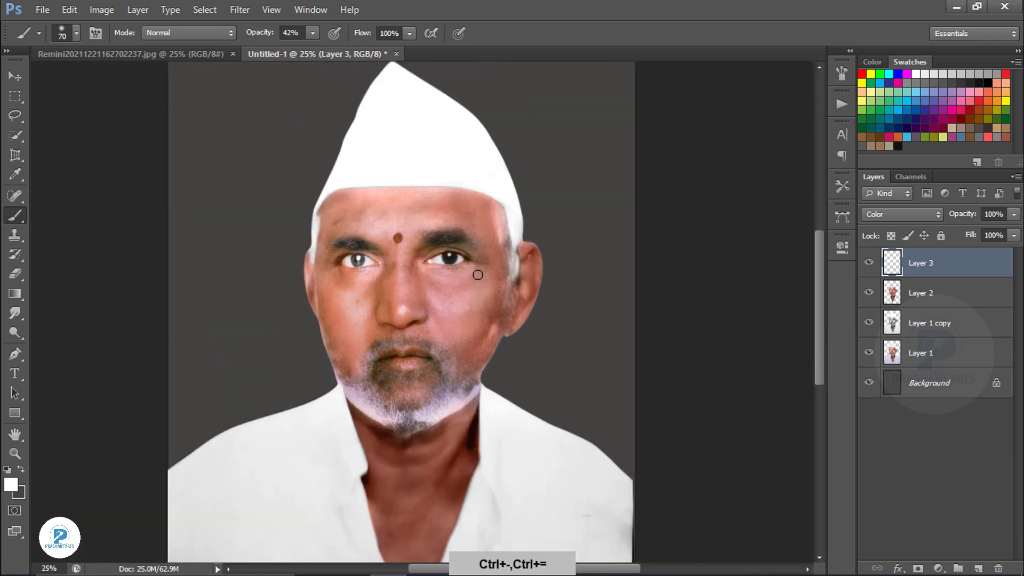
key(ctrl+e)
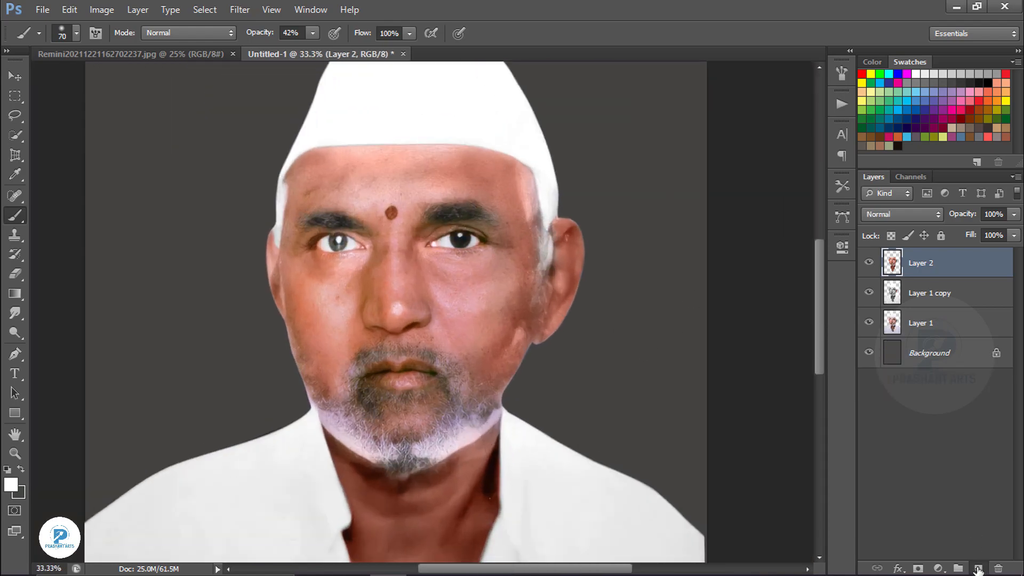
Step: Add a new layer and paint the iris of the photo's left eye solid black with a 20 px brush at 100% opacity
click(978, 569)
click(987, 84)
drag(268, 34, 320, 37)
key(ctrl+plus)
key(ctrl+plus)
key(ctrl+plus)
key(ctrl+plus)
drag(320, 128, 707, 555)
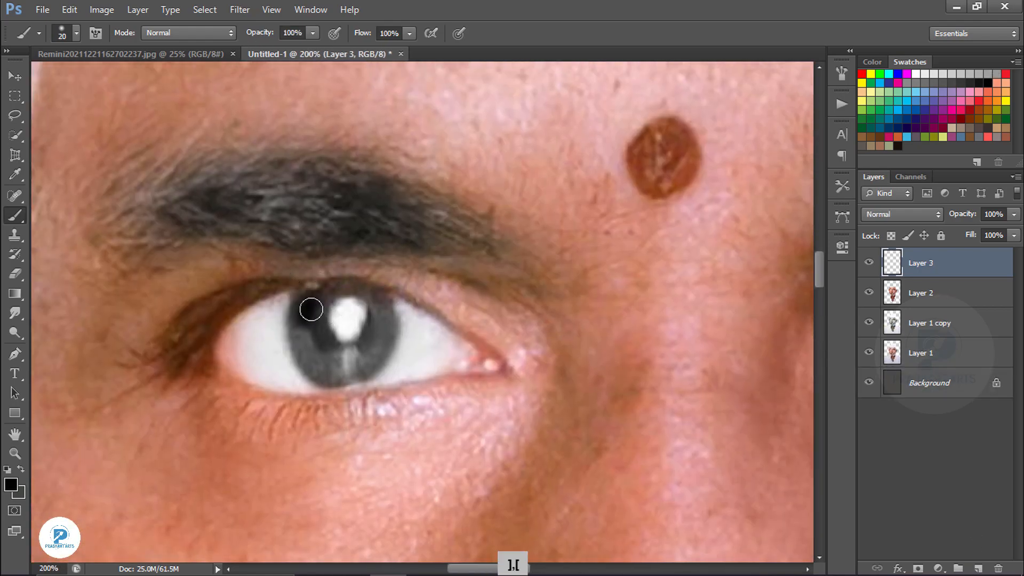
mouse_move(311, 310)
mouse_down()
mouse_move(336, 366)
mouse_move(379, 347)
mouse_move(367, 302)
mouse_up()
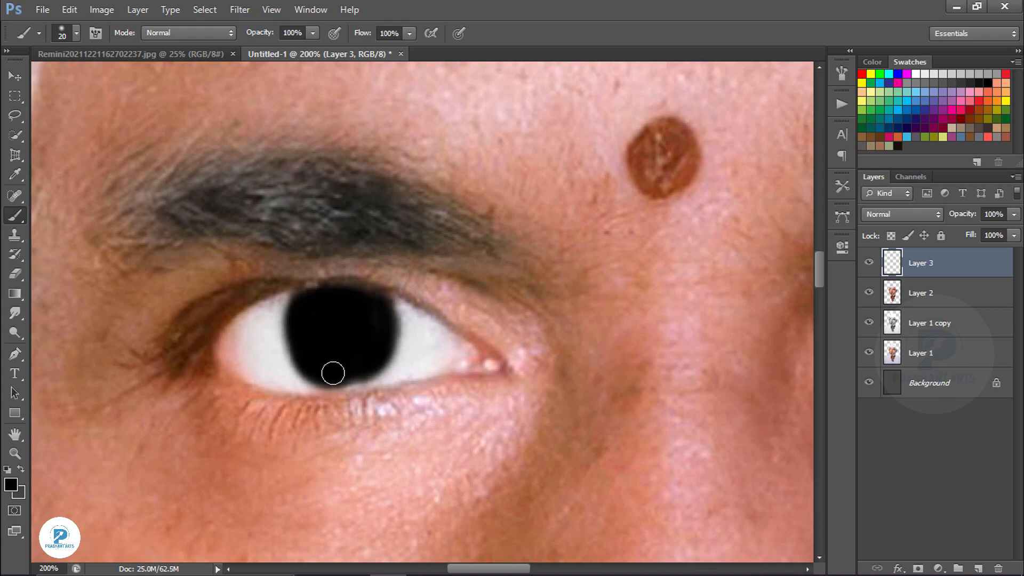
Step: Darken the upper lash line of the photo's left eye in black with a brush smaller than 20 px
key(ctrl+minus)
key(ctrl+minus)
key(ctrl+plus)
key(ctrl+plus)
key(ctrl+plus)
click(334, 34)
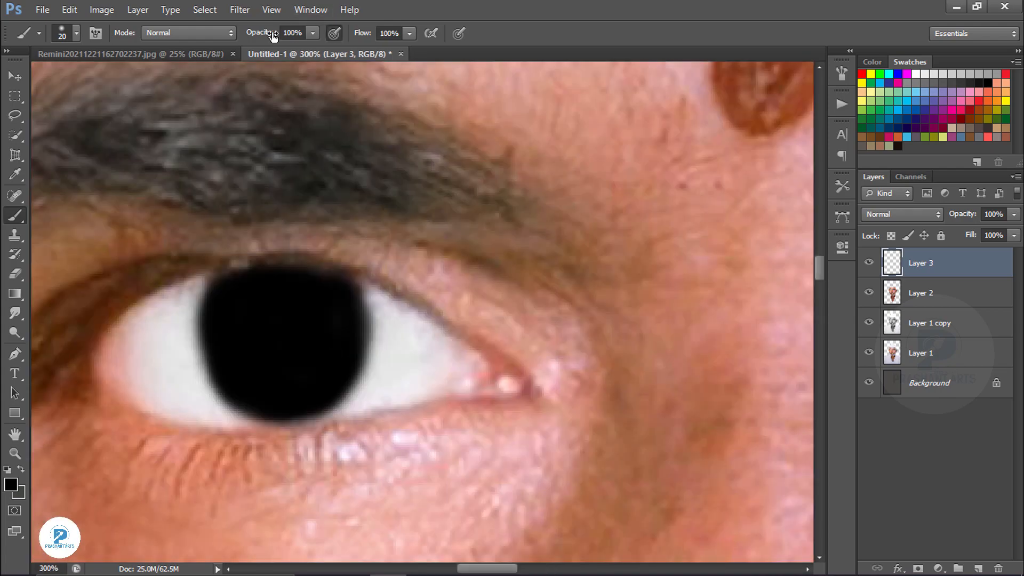
drag(274, 35, 255, 34)
drag(210, 250, 306, 227)
key(bracketleft)
mouse_move(224, 281)
mouse_down()
mouse_move(171, 335)
mouse_move(315, 247)
mouse_move(449, 257)
mouse_move(525, 283)
mouse_move(574, 318)
mouse_up()
key(bracketleft)
Step: Paint the iris of the photo's right eye black and darken its upper lash line on Layer 3
mouse_move(575, 278)
mouse_down()
mouse_move(347, 260)
mouse_move(193, 289)
mouse_up()
mouse_move(326, 304)
mouse_down()
mouse_move(368, 289)
mouse_move(710, 270)
mouse_move(754, 311)
mouse_up()
key(bracketright)
mouse_move(480, 253)
mouse_down()
mouse_move(525, 356)
mouse_move(622, 302)
mouse_move(538, 276)
mouse_move(507, 283)
mouse_move(608, 285)
mouse_up()
key(bracketright)
key(bracketright)
key(bracketright)
key(ctrl+minus)
key(ctrl+minus)
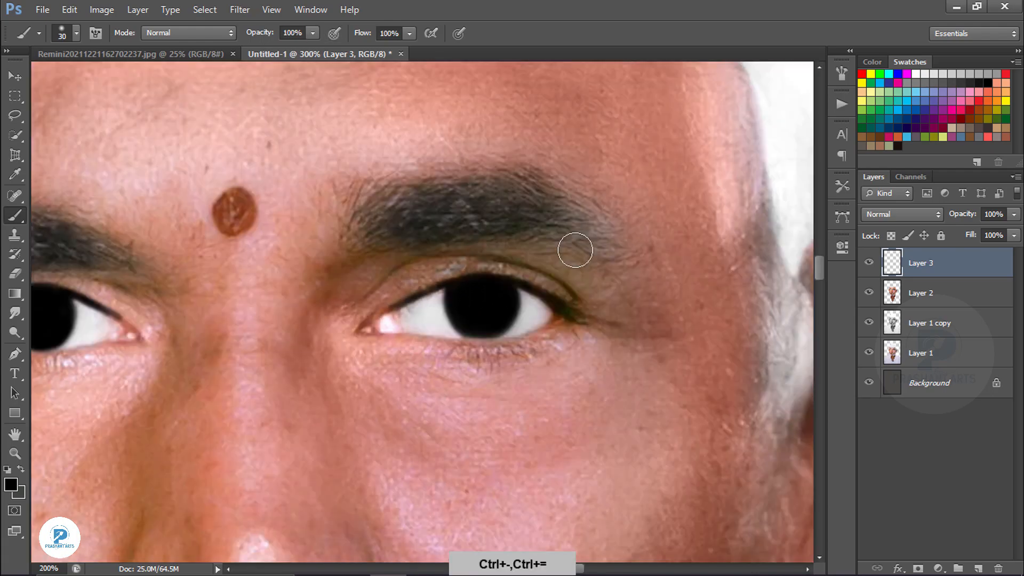
Step: Undo the last brush strokes and paint two white catchlights on the left iris on a new layer with a 10 px brush
key(ctrl+minus)
key(ctrl+minus)
key(ctrl+plus)
key(ctrl+plus)
key(ctrl+plus)
drag(111, 216, 423, 251)
key(bracketleft)
key(bracketleft)
key(bracketleft)
key(ctrl+alt+z)
key(ctrl+alt+z)
mouse_move(482, 353)
mouse_down()
mouse_move(467, 401)
mouse_move(460, 389)
mouse_up()
click(977, 568)
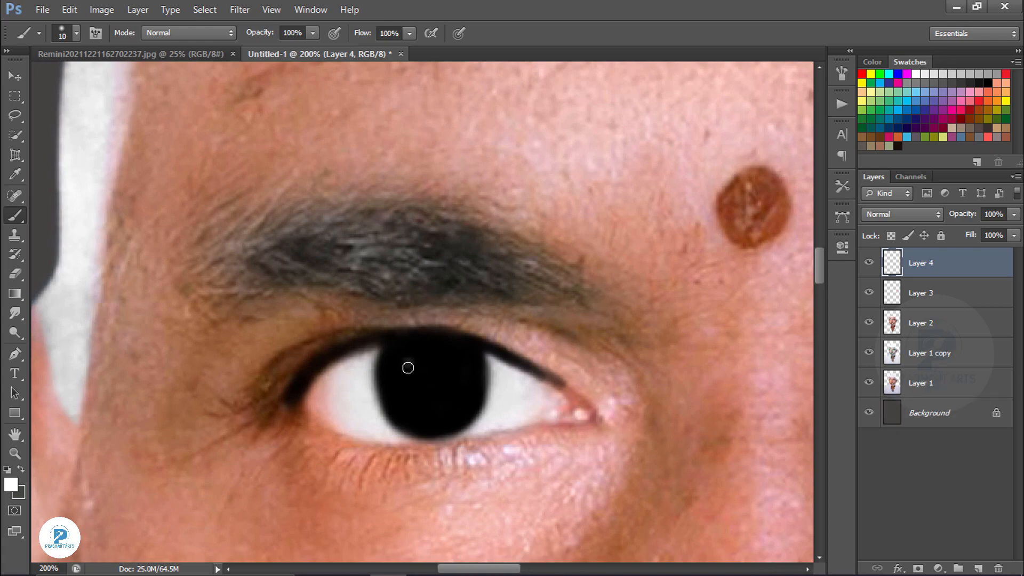
Step: Duplicate the catchlights onto the other eye and merge the eye layers with Layer 2
key(v)
key(ctrl+minus)
key(ctrl+minus)
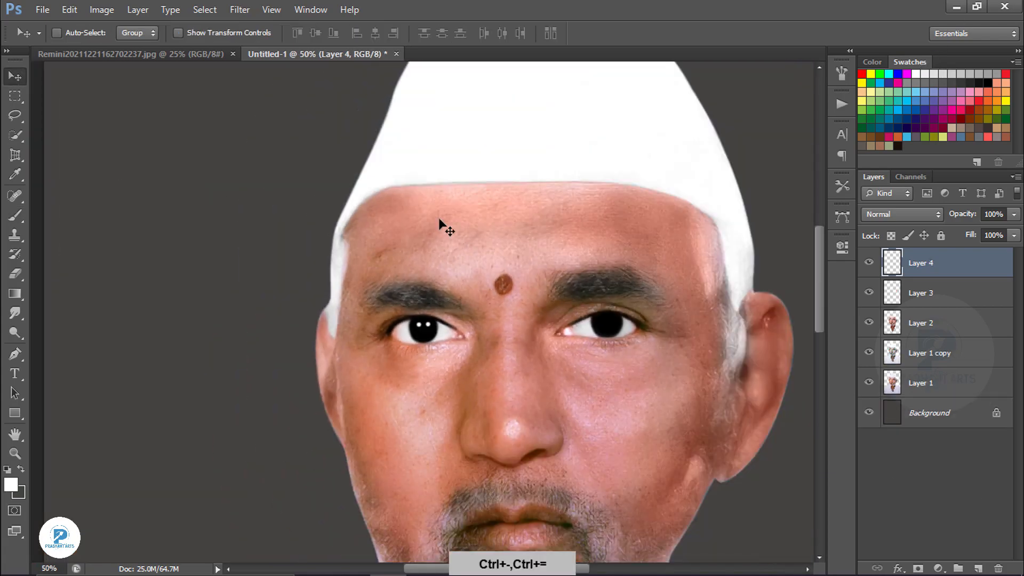
key(ctrl+j)
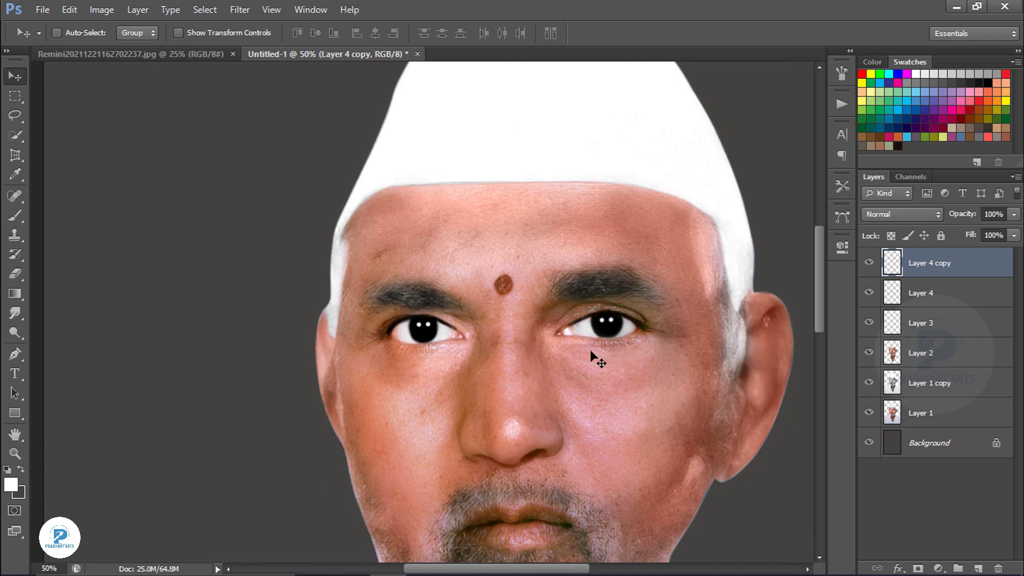
shift+click(908, 348)
key(ctrl+e)
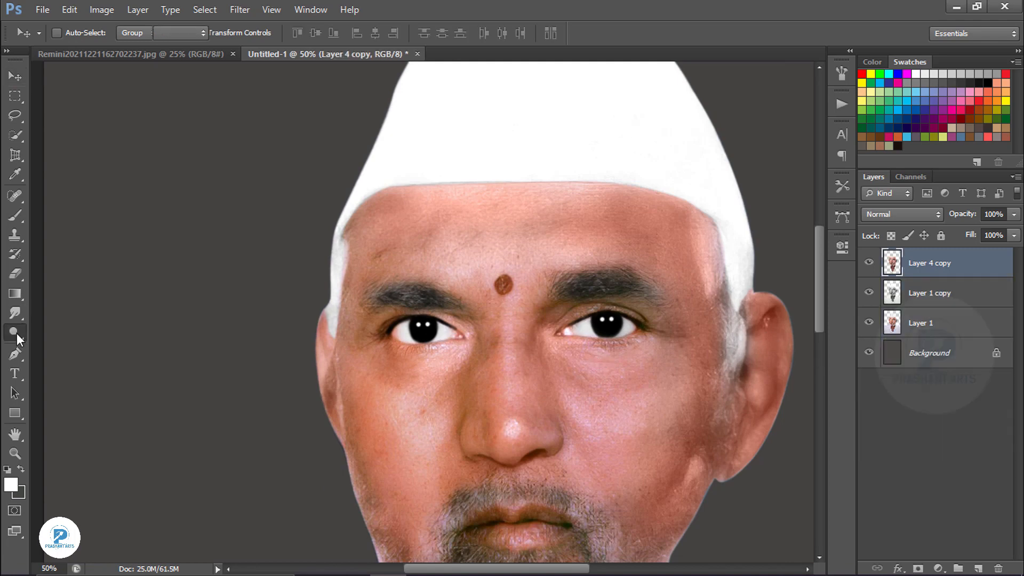
Step: Darken the eyebrows, moustache and beard with the Burn tool set to Midtones at 50% exposure
right_click(17, 338)
click(64, 345)
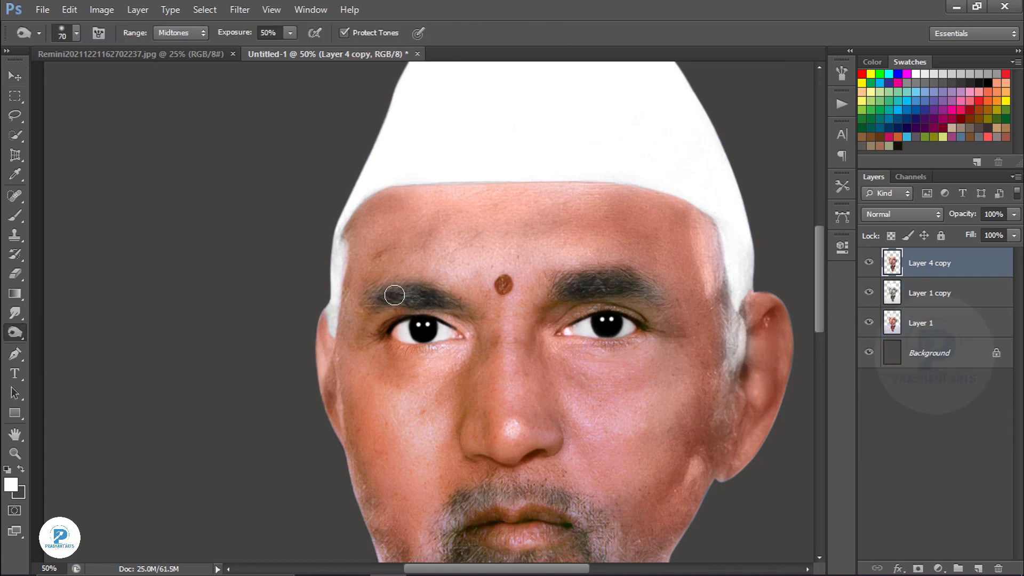
scroll(664, 293, down, 5)
key(bracketright)
key(bracketright)
key(bracketright)
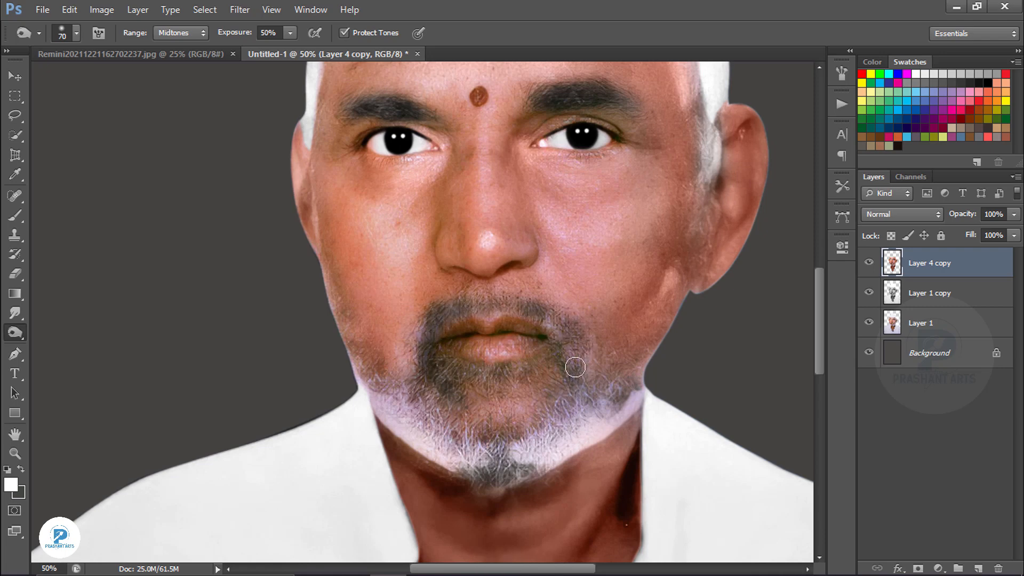
key(ctrl+minus)
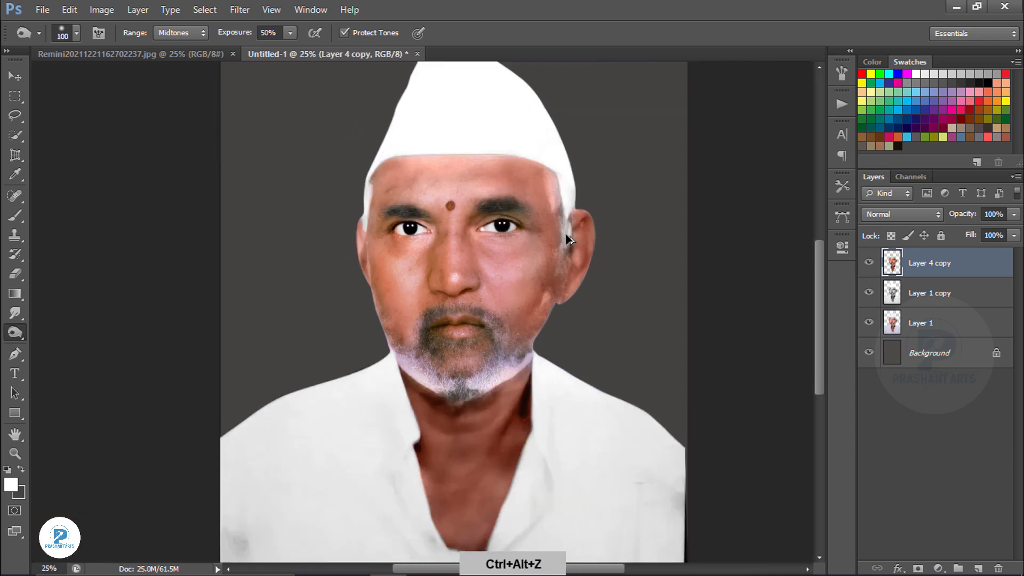
Step: Shift the skin's Reds toward yellow with a Selective Color adjustment on Layer 4 copy
key(v)
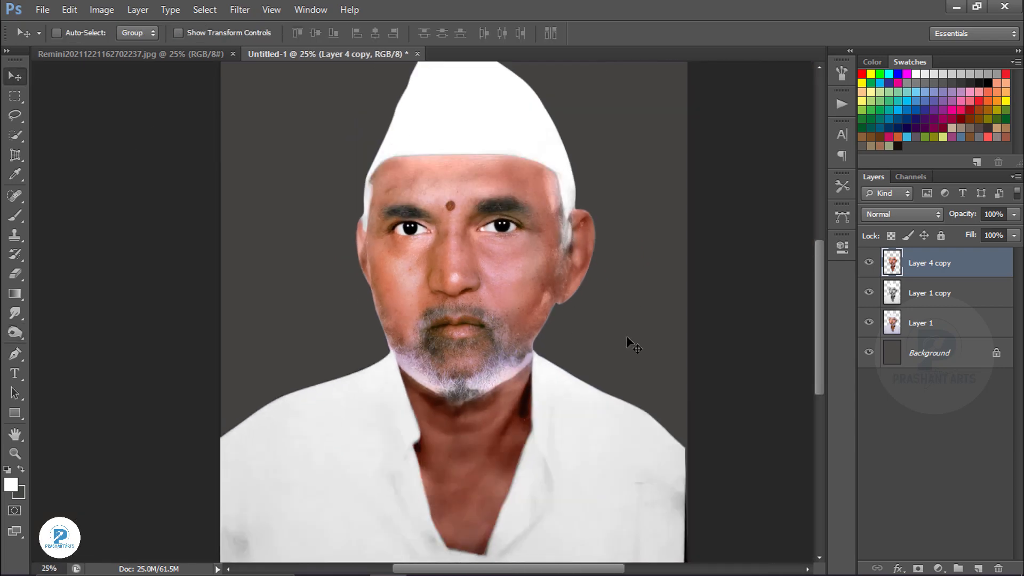
key(alt+i)
key(j)
key(s)
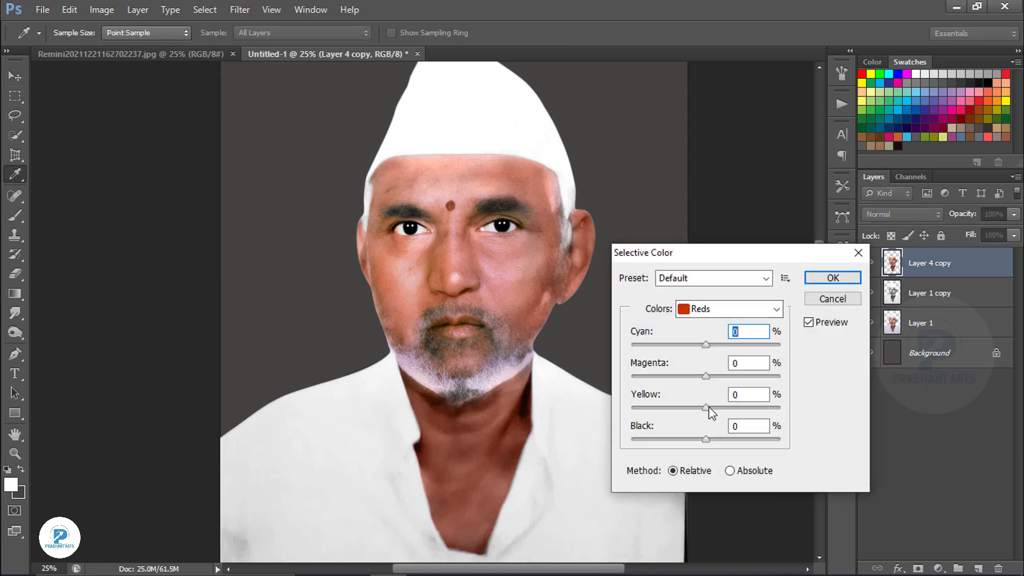
key(Return)
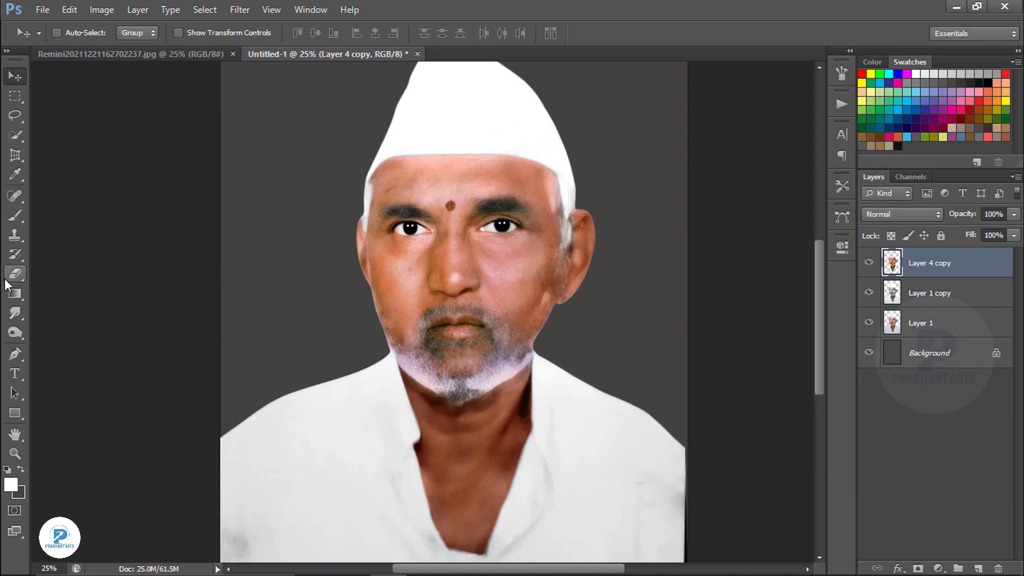
Step: Load the face and neck selection and smooth the left cheek's outer edge with a 100 px Smudge brush at 30% strength
click(15, 313)
click(76, 33)
click(750, 154)
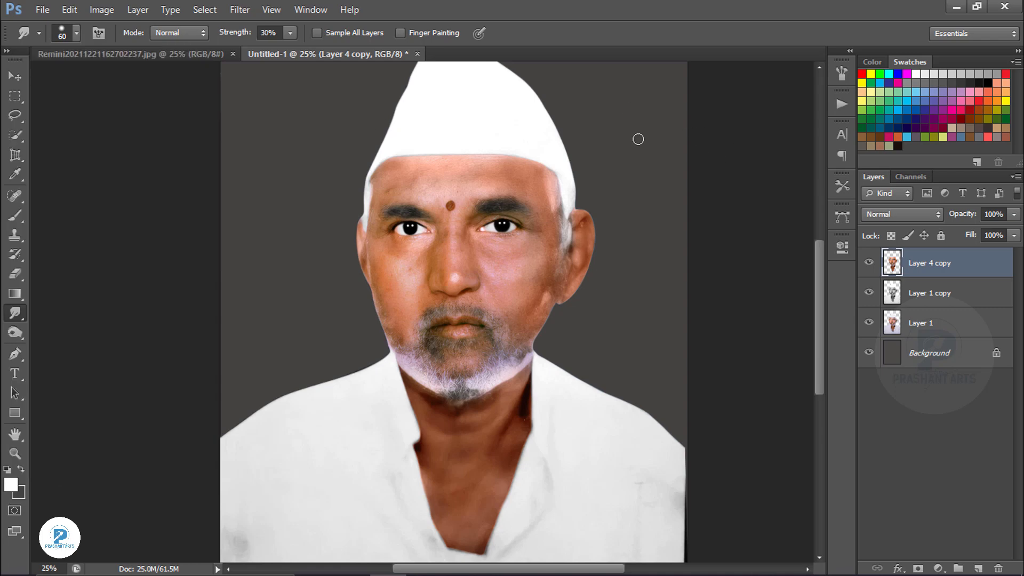
key(ctrl+equal)
key(ctrl+equal)
key(ctrl+equal)
key(ctrl+equal)
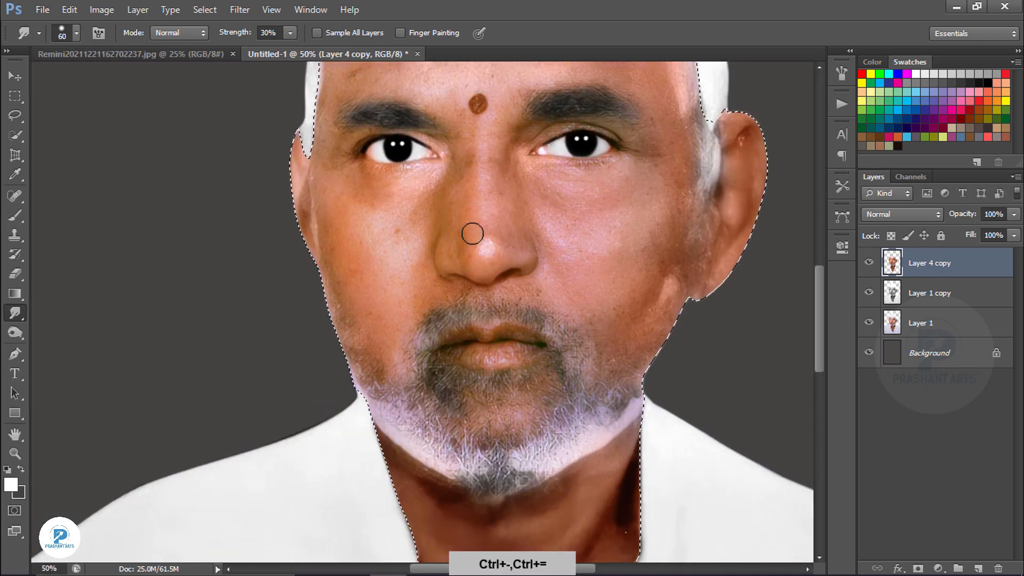
key(bracketleft)
key(bracketright)
key(bracketright)
key(bracketright)
key(bracketright)
key(bracketright)
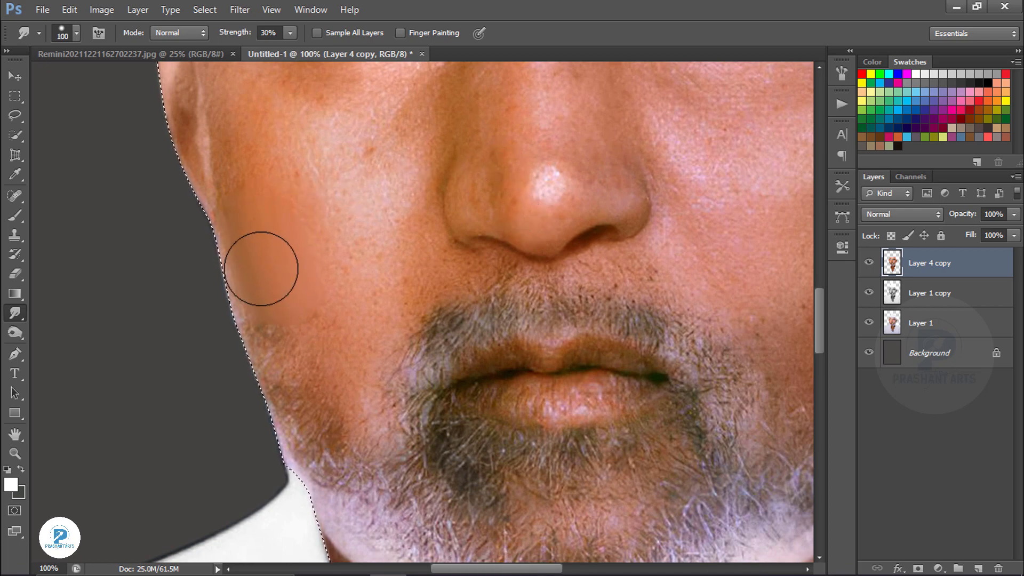
Step: Smudge the skin along the left jaw and cheek with an 80 px brush and beside the nose with a 45 px brush
key(bracketleft)
key(bracketleft)
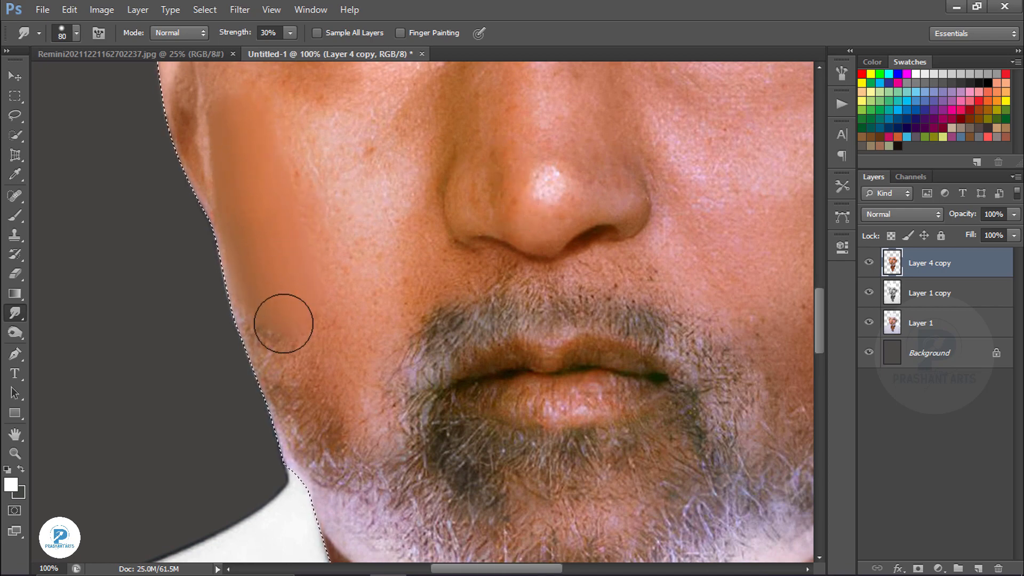
drag(354, 222, 379, 331)
key(bracketleft)
key(bracketleft)
key(bracketleft)
key(bracketleft)
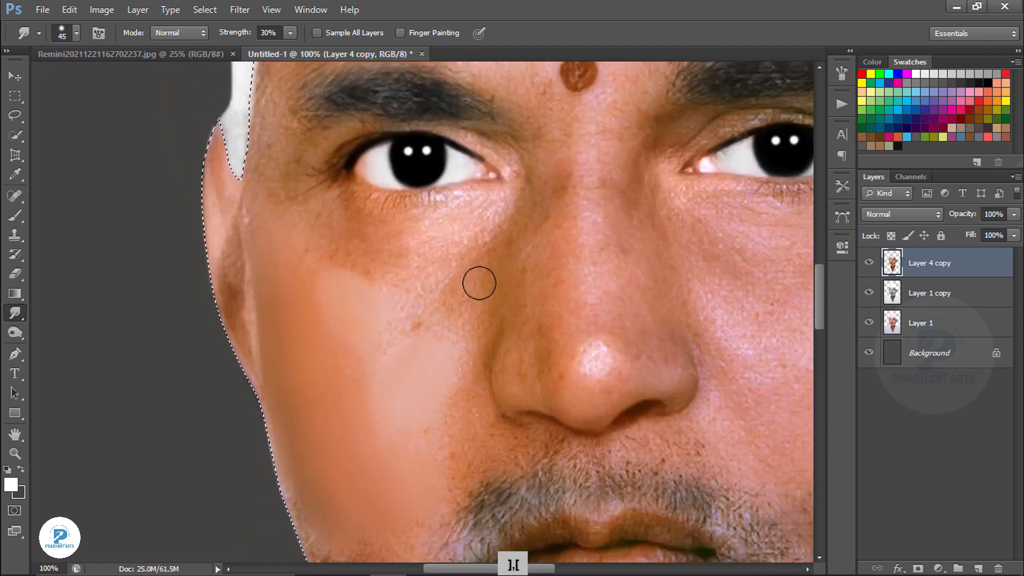
key(ctrl+alt+z)
Step: Smooth the left temple and the forehead above the left eyebrow with 70 px and 30 px Smudge brushes
drag(267, 167, 284, 299)
key(bracketright)
key(bracketright)
key(bracketright)
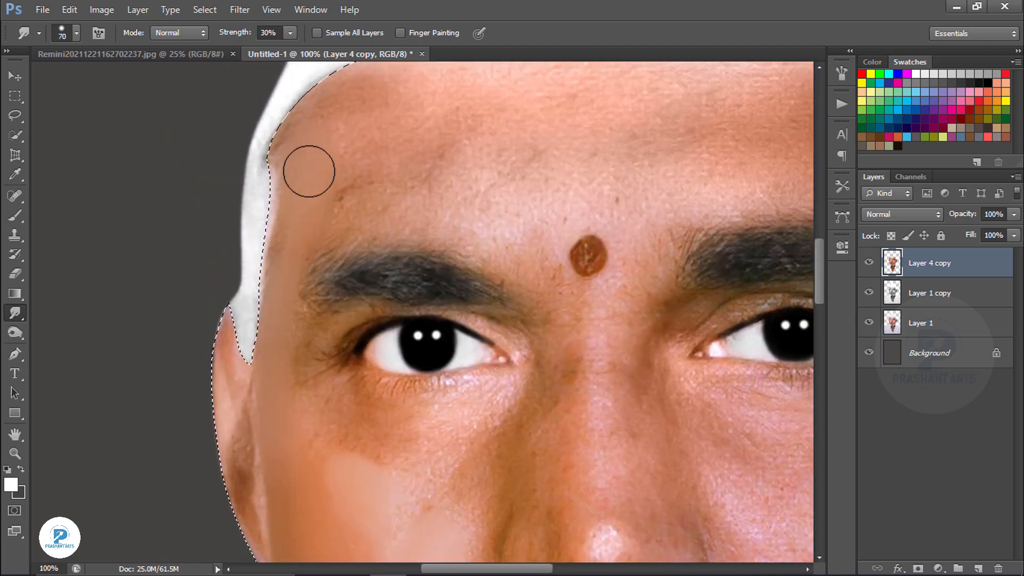
mouse_move(308, 171)
mouse_down()
mouse_move(372, 208)
mouse_move(355, 205)
mouse_up()
mouse_move(455, 178)
mouse_down()
mouse_move(409, 192)
mouse_move(523, 226)
mouse_up()
key(bracketleft)
key(bracketleft)
key(bracketleft)
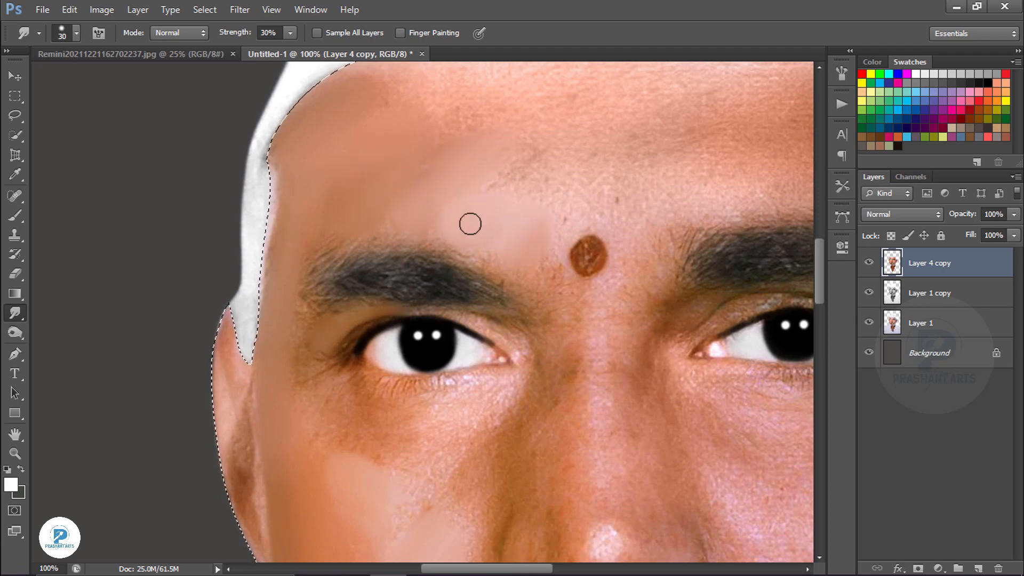
Step: Smooth the right side of the forehead and the skin above the right eyebrow with a 70 px Smudge brush
scroll(470, 224, up, 3)
scroll(470, 224, right, 2)
scroll(324, 268, right, 5)
key(bracketright)
key(bracketright)
key(bracketright)
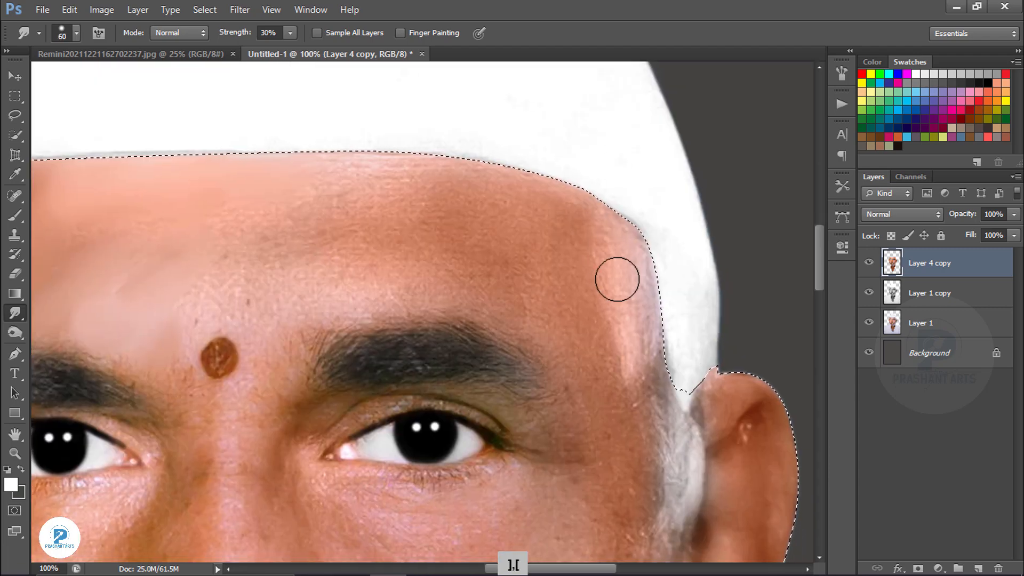
key(bracketright)
mouse_move(617, 279)
mouse_down()
mouse_move(562, 258)
mouse_move(639, 283)
mouse_move(521, 235)
mouse_move(444, 158)
mouse_move(297, 160)
mouse_move(315, 242)
mouse_move(375, 279)
mouse_move(510, 303)
mouse_up()
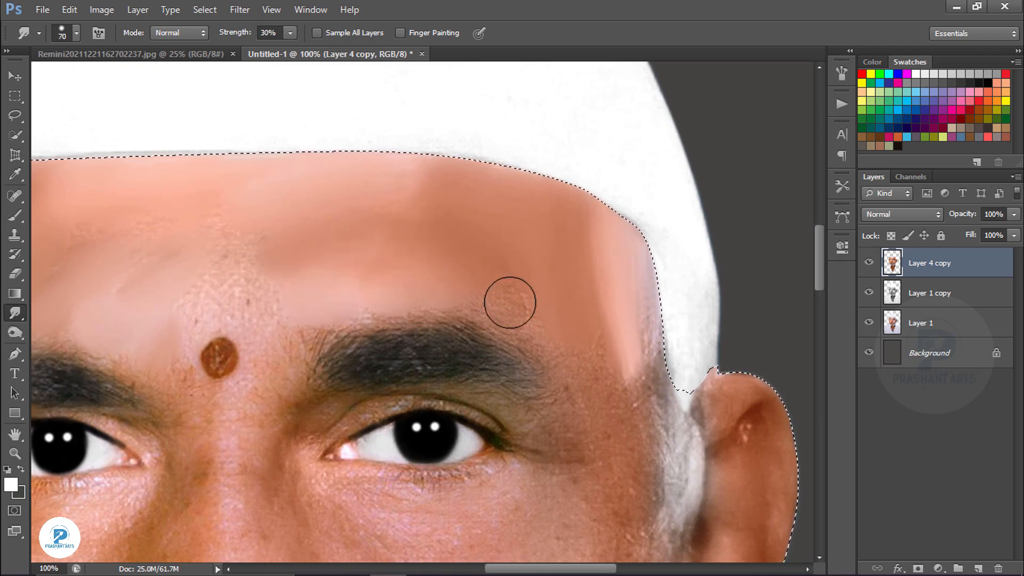
Step: Smooth the skin at the outer end of the right eyebrow with a 60 px Smudge brush
key(bracketleft)
drag(553, 350, 534, 249)
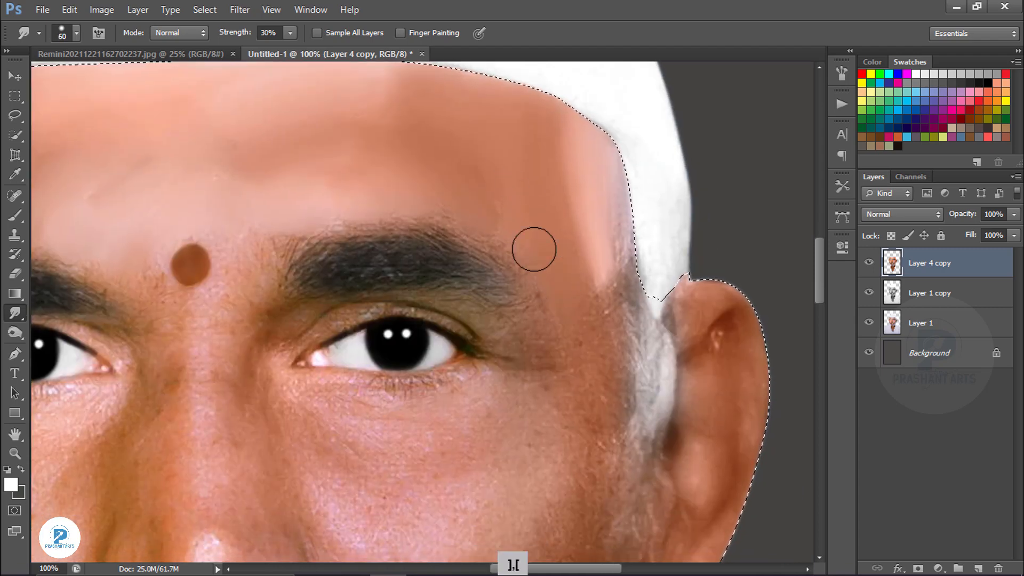
key(bracketright)
scroll(560, 346, down, 5)
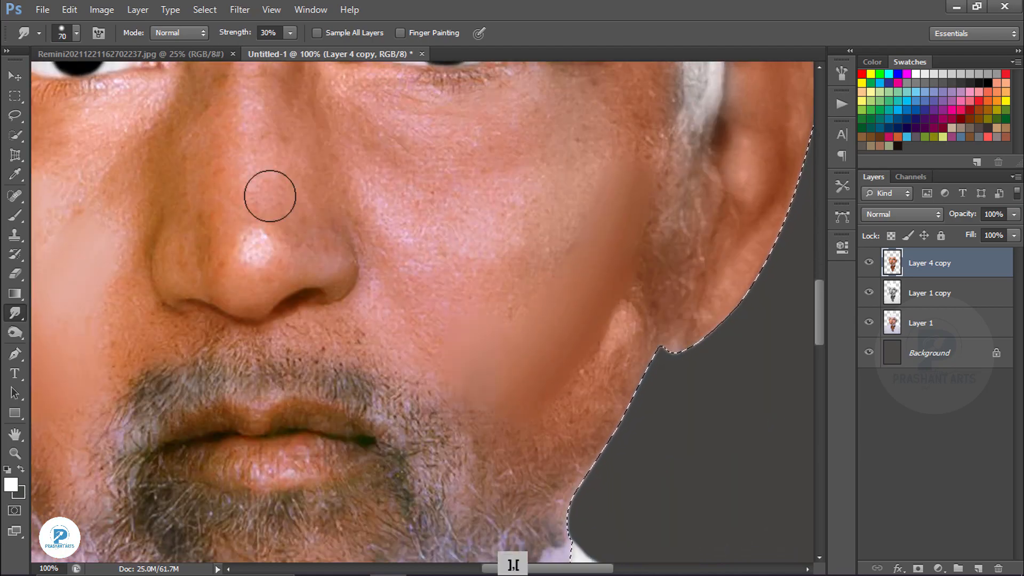
Step: Smudge the skin along the nose bridge and above the nose tip with a 50 px brush
key(bracketleft)
key(ctrl+minus)
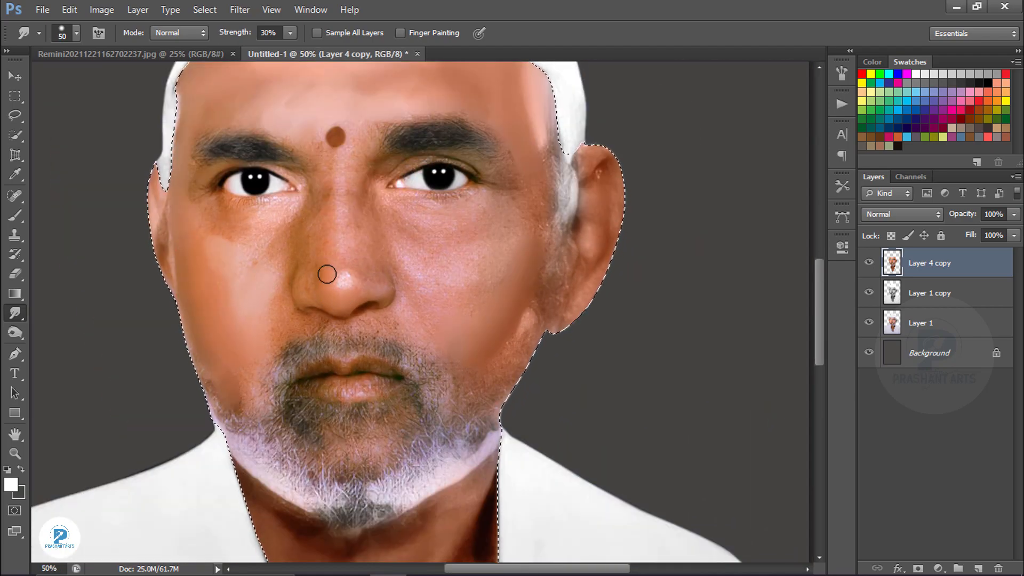
key(bracketleft)
key(bracketright)
key(bracketright)
key(bracketright)
key(bracketright)
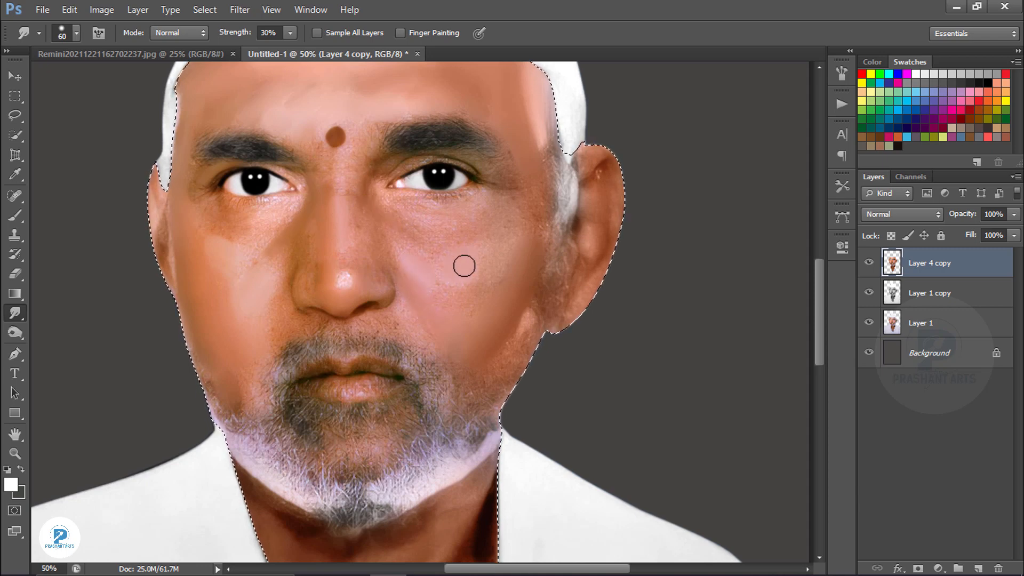
Step: Smooth the right cheek from below the eye down to the jaw with Smudge brushes from 60 px to 150 px
key(bracketright)
key(bracketright)
key(bracketright)
key(bracketright)
key(bracketright)
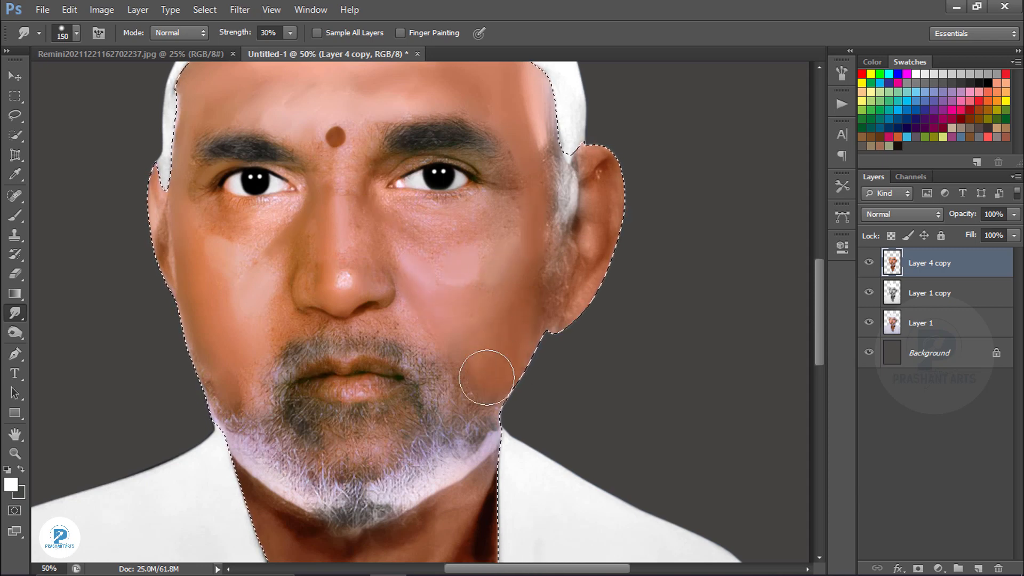
Step: Smooth the upper neck below the beard with a 50 px Smudge brush, then enlarge the brush to 80 px
key(ctrl+minus)
key(ctrl+minus)
key(ctrl+equal)
key(ctrl+equal)
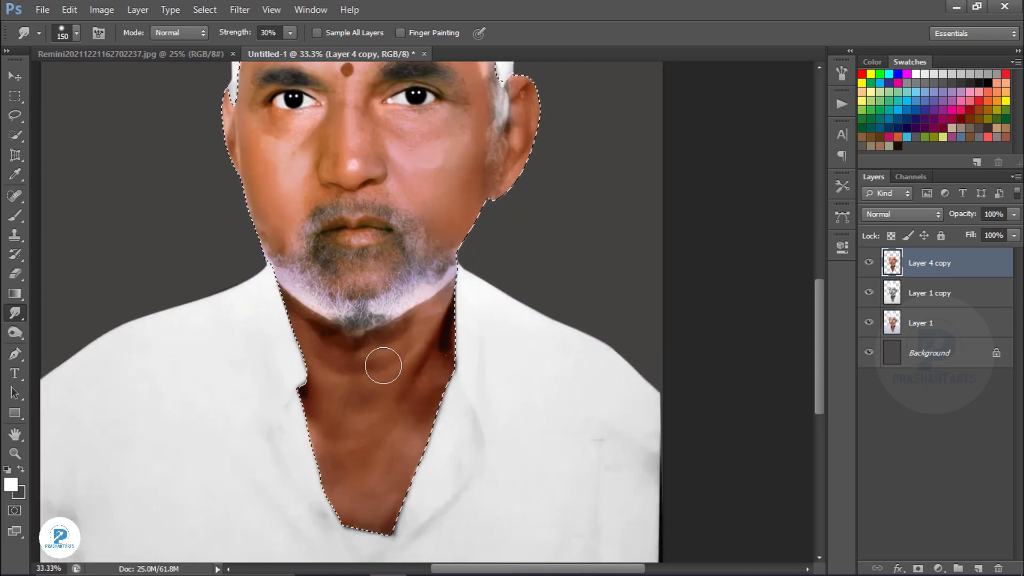
key(ctrl+minus)
key(ctrl+equal)
key(ctrl+equal)
key(bracketleft)
key(bracketleft)
key(bracketleft)
key(bracketleft)
key(bracketleft)
key(bracketleft)
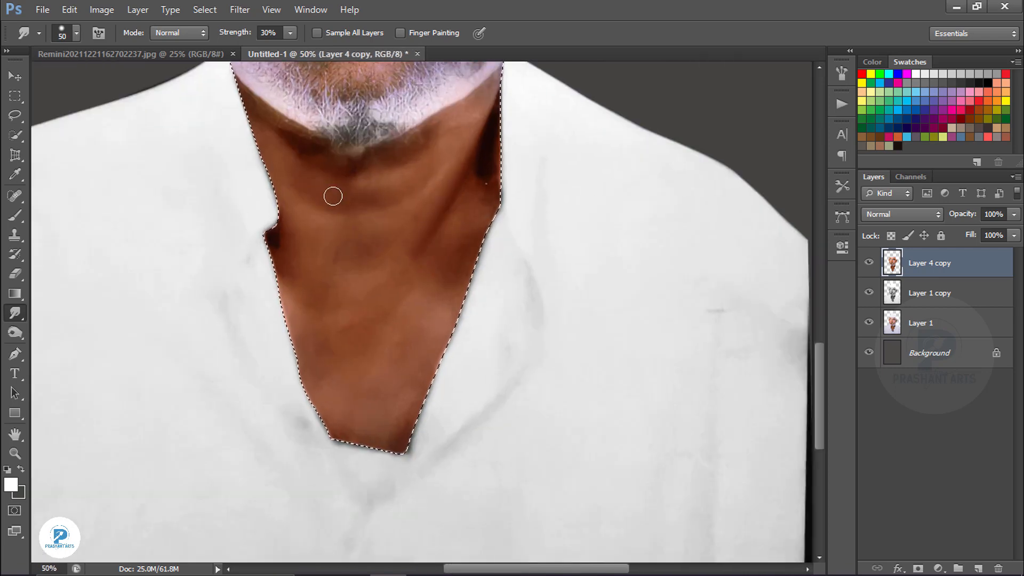
key(bracketright)
key(bracketright)
key(bracketright)
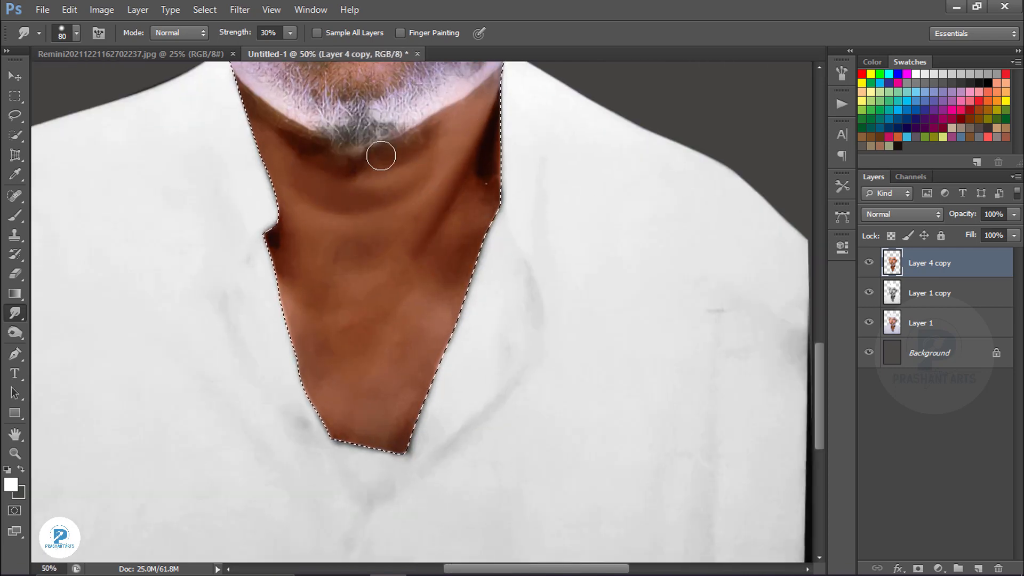
Step: Blend the shadow under the chin with an 80 px Smudge brush and the lower neck and chest with a 125 px brush
drag(379, 153, 417, 140)
key(bracketright)
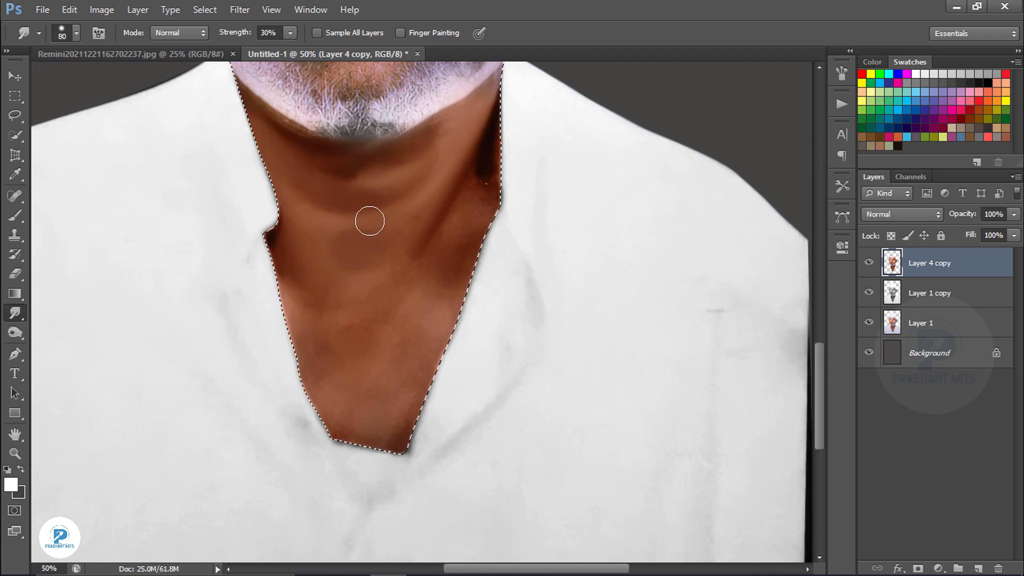
key(bracketright)
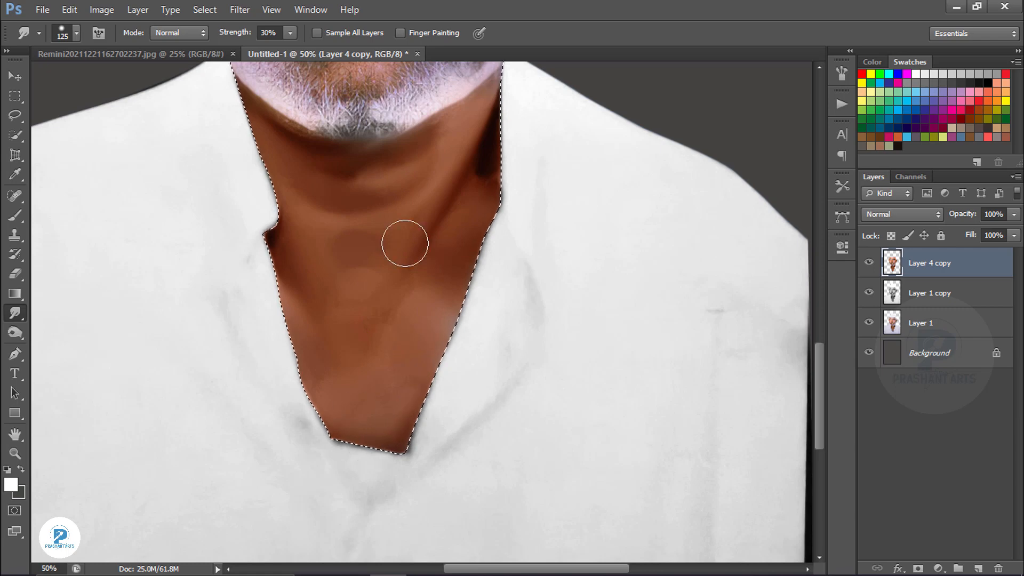
key(bracketleft)
key(bracketleft)
key(bracketleft)
Step: Smudge the skin beside the mouth with a 40 px brush and the right cheek beside the sideburn with a 70 px brush
key(ctrl+minus)
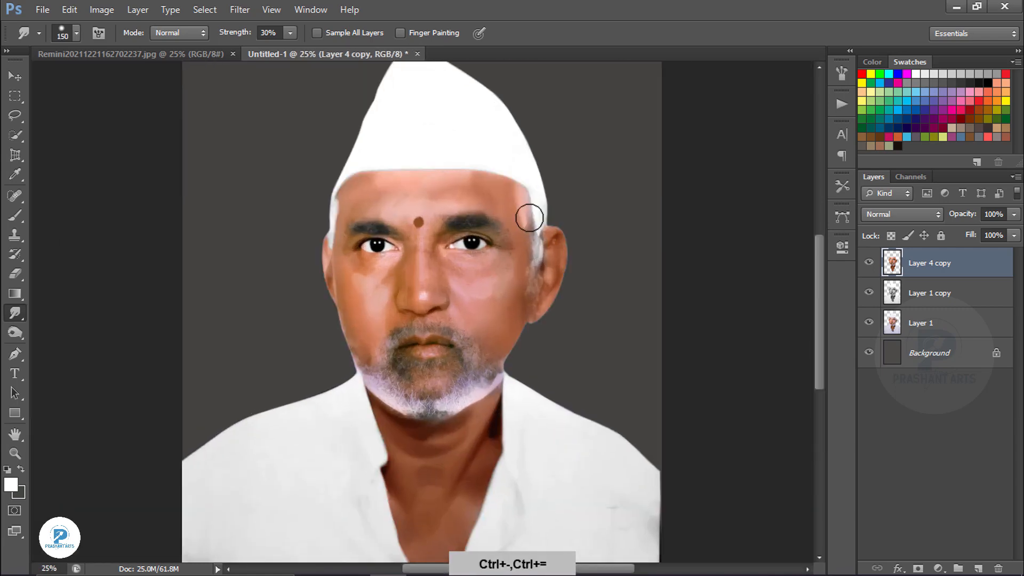
key(ctrl+equal)
key(ctrl+equal)
key(bracketleft)
key(bracketleft)
key(bracketleft)
key(bracketleft)
key(bracketleft)
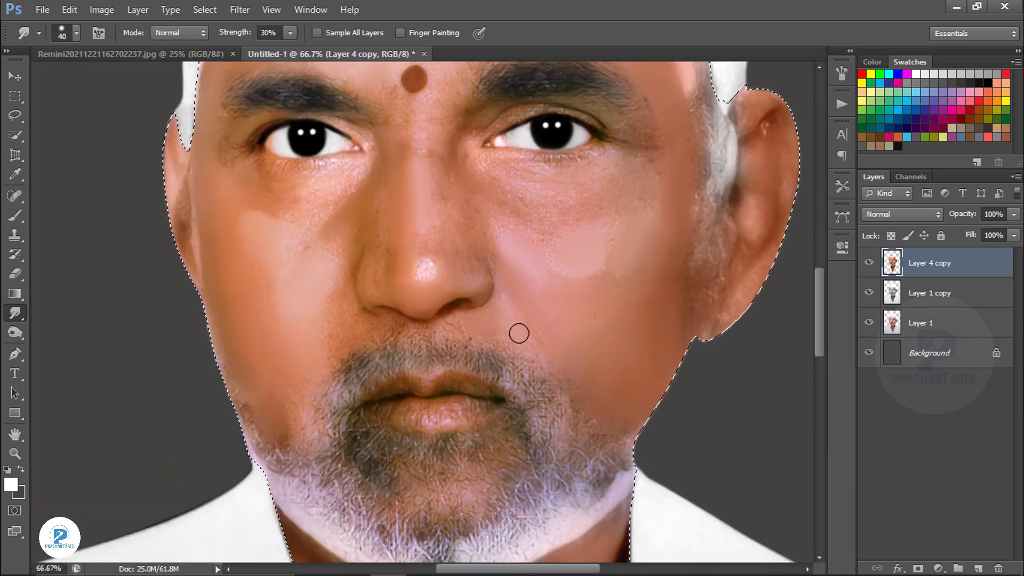
key(bracketright)
key(bracketright)
key(bracketright)
drag(685, 306, 692, 233)
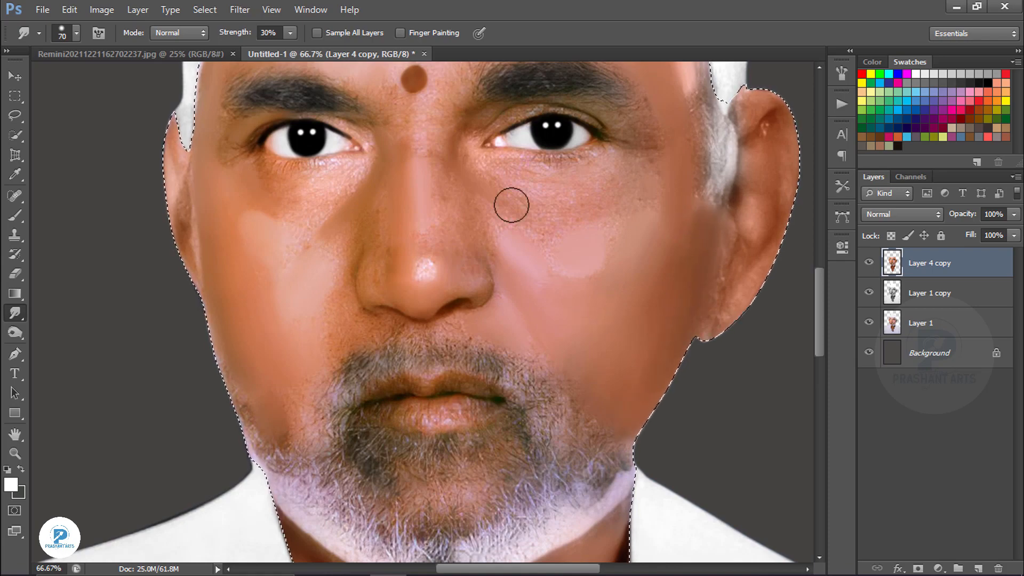
Step: Smooth the skin between the left eyebrow and the forehead mark with a 45 px Smudge brush
key(ctrl+equal)
mouse_move(495, 129)
mouse_down()
mouse_move(569, 352)
mouse_move(478, 314)
mouse_up()
key(ctrl+equal)
key(bracketleft)
key(bracketleft)
key(bracketleft)
key(bracketleft)
key(bracketleft)
key(bracketleft)
key(bracketright)
key(bracketright)
key(bracketright)
key(bracketright)
key(bracketright)
key(bracketleft)
key(bracketleft)
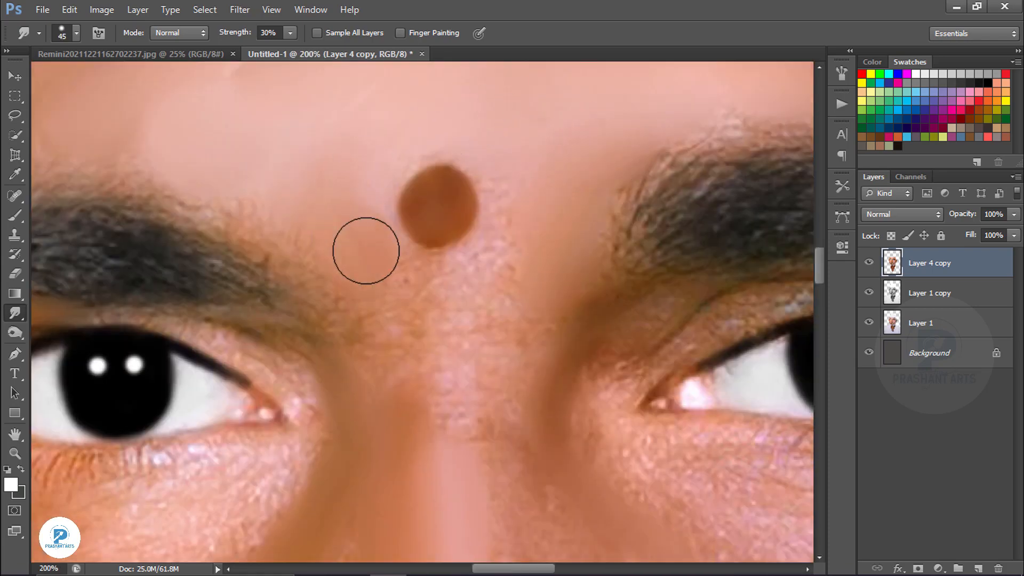
drag(366, 250, 368, 314)
Step: Smudge the skin around and below the forehead mark down to the nose bridge with a smaller brush, ending at 35 px
key(bracketleft)
key(bracketleft)
key(bracketleft)
drag(437, 275, 505, 233)
drag(482, 390, 512, 315)
key(bracketright)
key(bracketright)
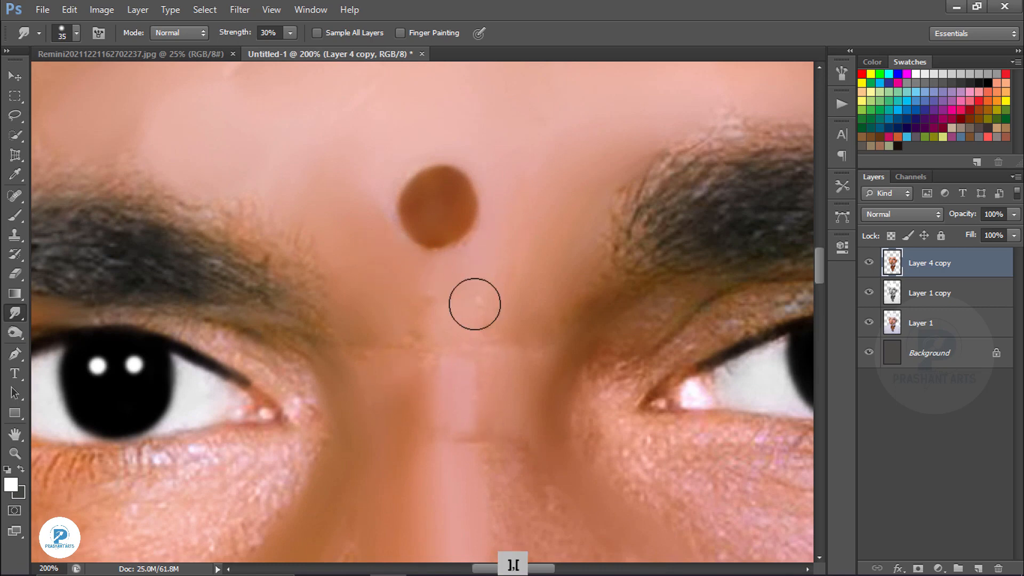
Step: Smooth the nose bridge and its right side down to the nose tip with a 45 px Smudge brush
key(ctrl+minus)
key(ctrl+minus)
key(ctrl+minus)
key(ctrl+plus)
key(ctrl+plus)
key(bracketleft)
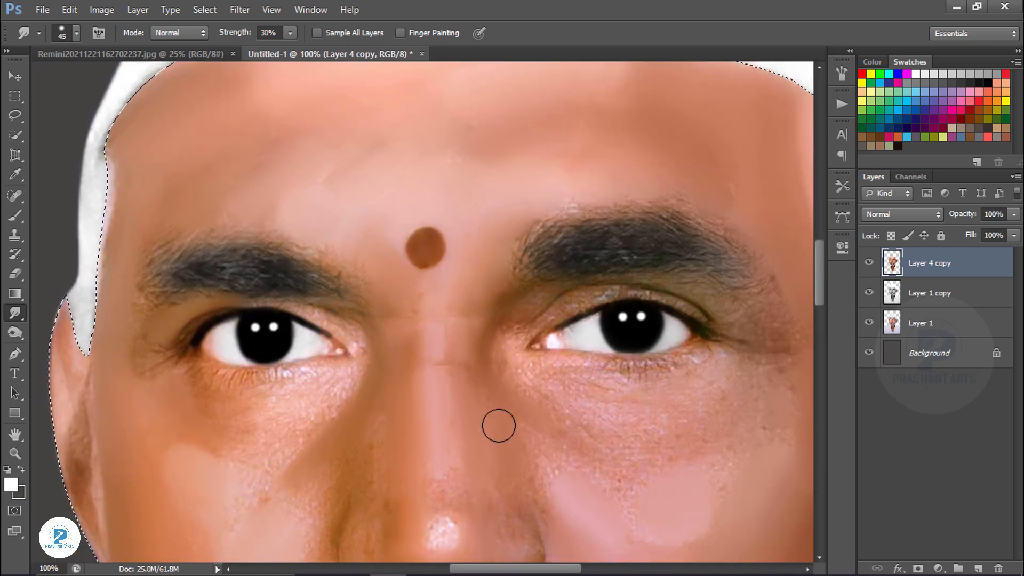
scroll(480, 416, down, 3)
key(bracketright)
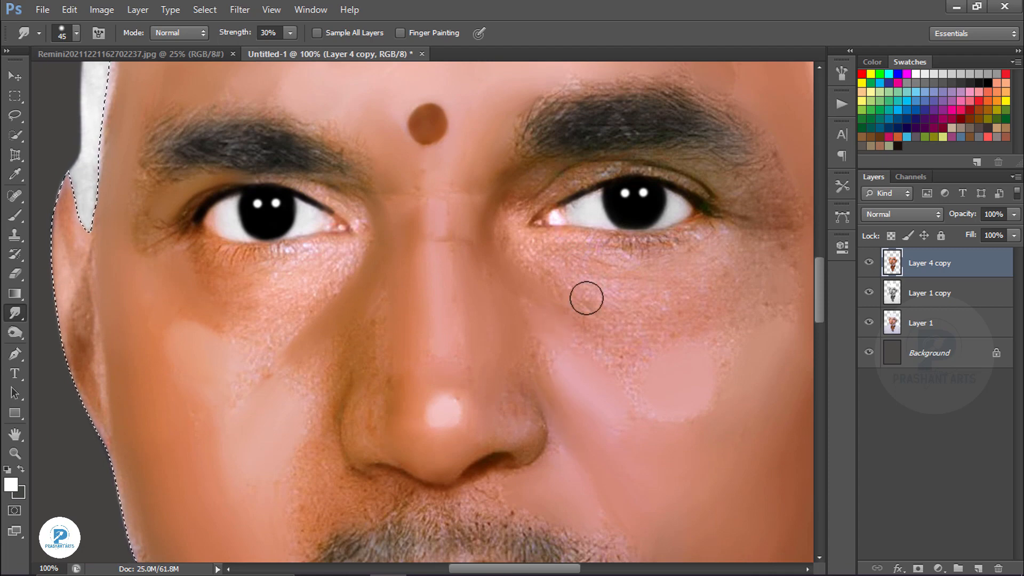
Step: Smooth the left jaw edge beside the beard with a 70 px Smudge brush and reduce the brush to 35 px
key(ctrl+minus)
key(bracketright)
key(bracketright)
key(bracketright)
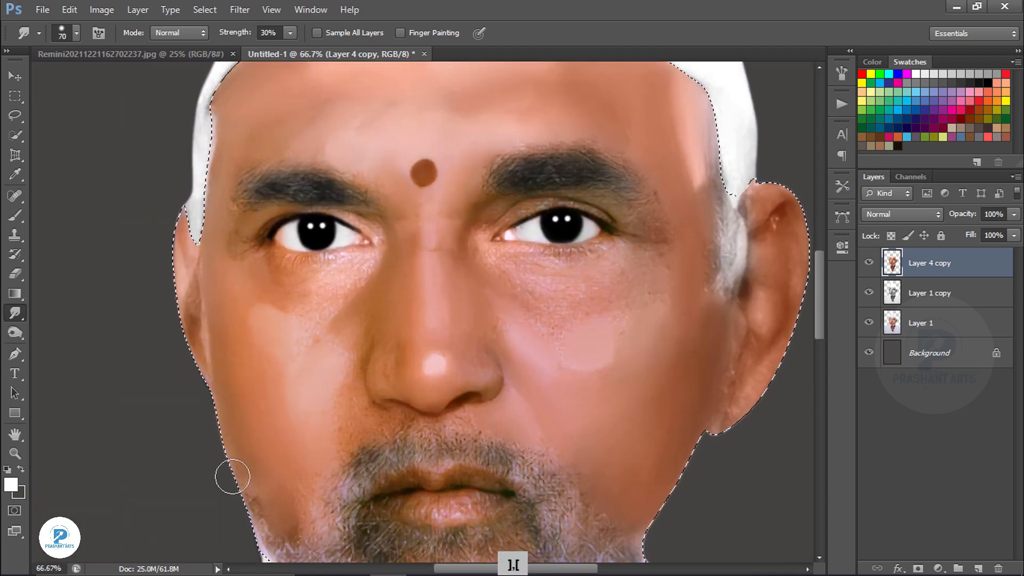
key(bracketleft)
key(bracketleft)
key(bracketleft)
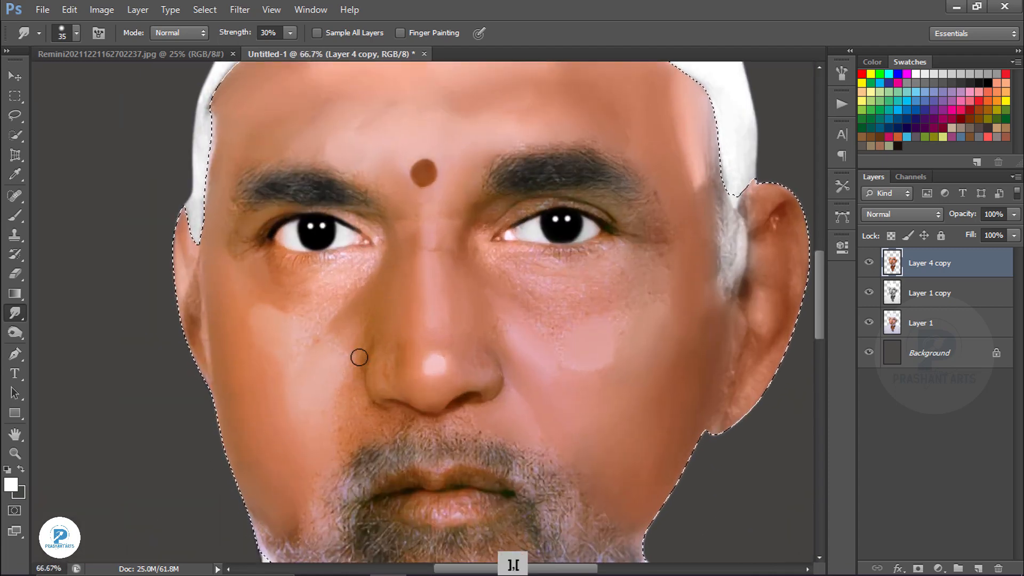
Step: Smudge the right side of the neck and the beard's lower edge near the collar with a 50 px brush
key(ctrl+minus)
key(ctrl+minus)
key(ctrl+plus)
key(ctrl+plus)
key(ctrl+plus)
mouse_move(516, 512)
mouse_down()
mouse_move(498, 313)
mouse_move(478, 264)
mouse_up()
key(bracketright)
key(bracketright)
key(bracketright)
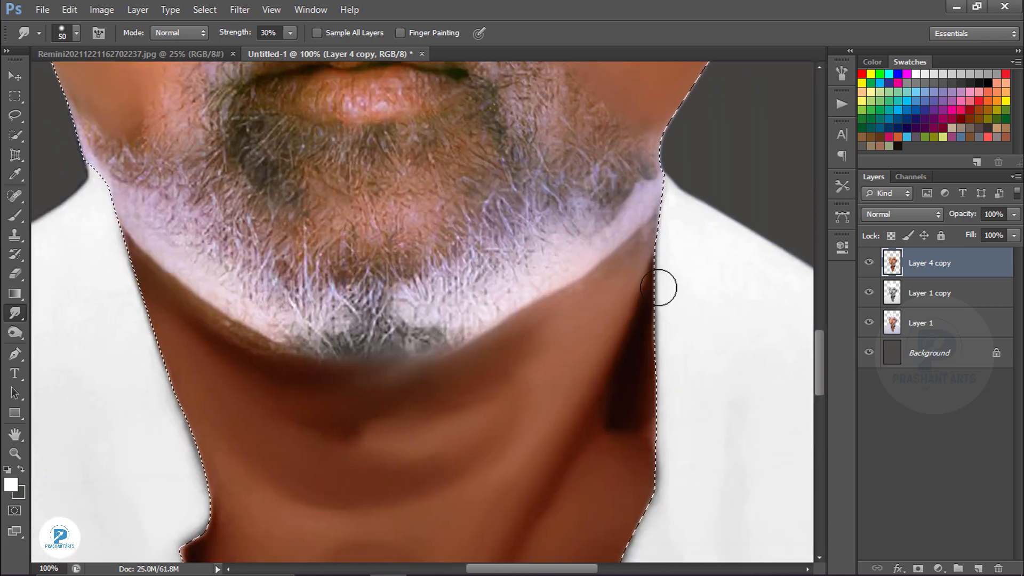
drag(612, 243, 656, 170)
key(ctrl+minus)
key(ctrl+minus)
key(ctrl+minus)
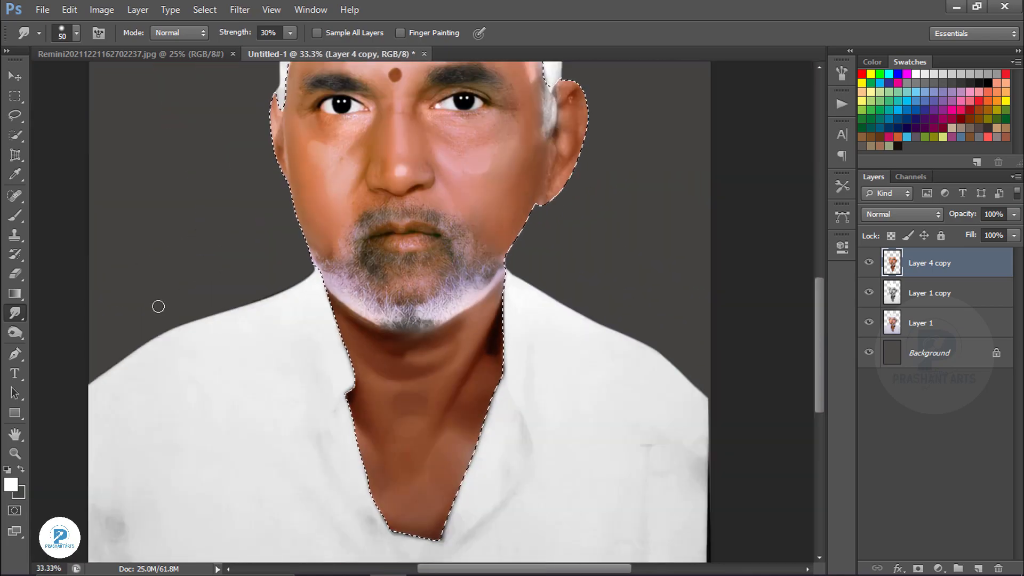
Step: Set up the Brush tool with a 10 px tip, 50% opacity and an orange-brown foreground colour
click(15, 215)
key(ctrl+equal)
key(ctrl+equal)
key(ctrl+equal)
click(76, 33)
key(ctrl+minus)
key(ctrl+equal)
key(ctrl+equal)
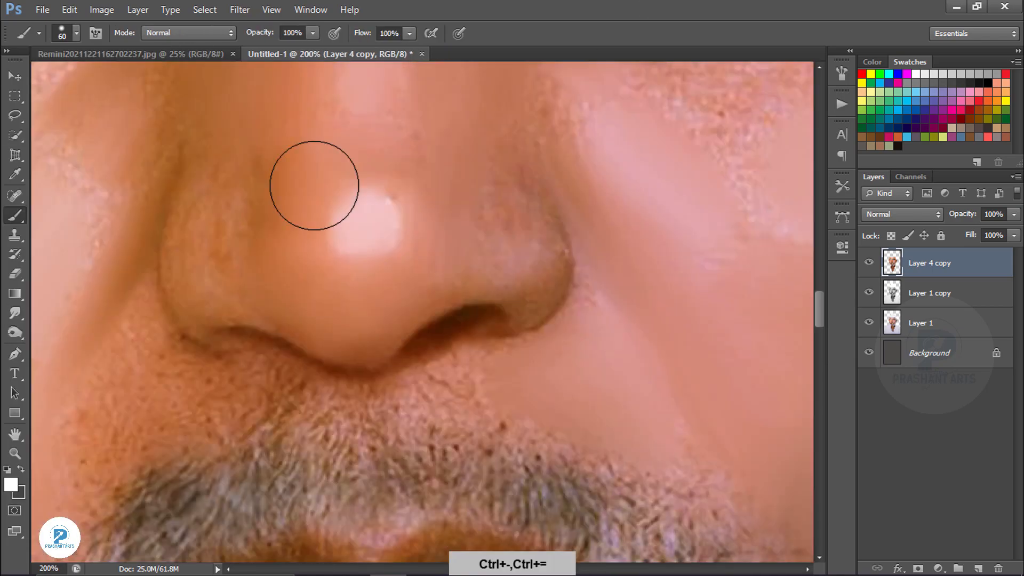
key(ctrl+minus)
key(ctrl+minus)
key(ctrl+minus)
key(ctrl+minus)
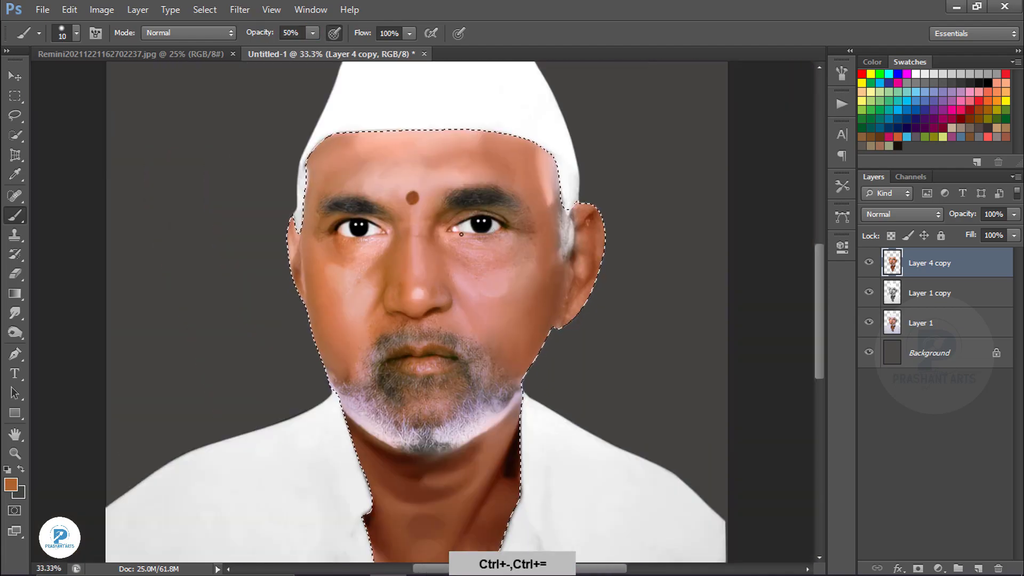
Step: Smooth the nose tip and the skin above the right nostril with a 15 px Smudge brush at 80% strength
key(r)
key(ctrl+equal)
key(ctrl+equal)
key(ctrl+equal)
key(ctrl+equal)
key(ctrl+equal)
key(ctrl+equal)
key(bracketleft)
key(bracketleft)
key(bracketleft)
drag(635, 312, 553, 275)
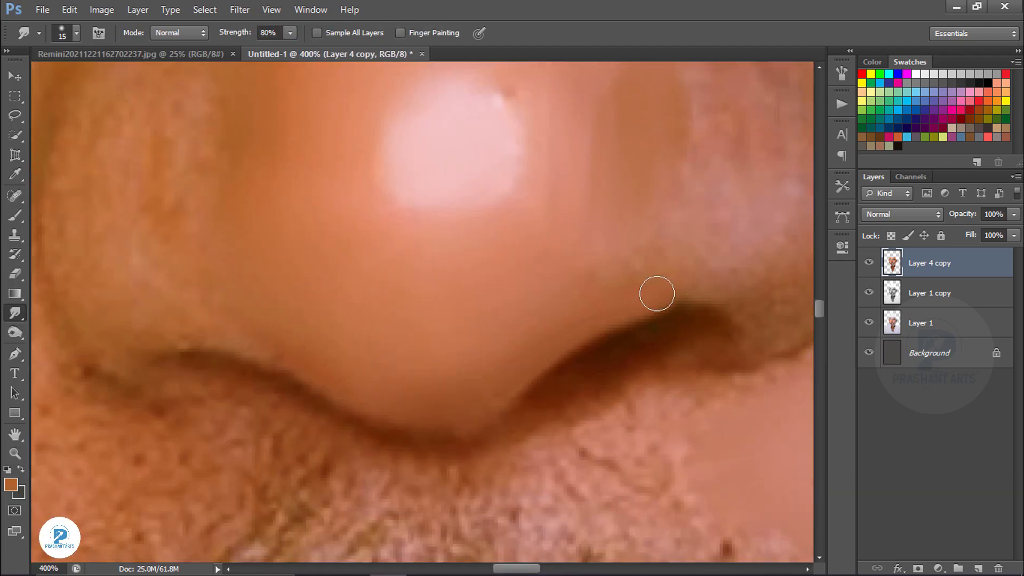
Step: Smooth the left side of the nose and the skin around the left nostril with small Smudge brushes at 80% strength
mouse_move(328, 416)
mouse_down()
mouse_move(171, 357)
mouse_move(290, 463)
mouse_up()
key(bracketright)
key(bracketright)
key(bracketright)
key(bracketright)
drag(266, 202, 274, 264)
key(bracketleft)
key(bracketleft)
key(bracketleft)
key(bracketleft)
Step: Smudge the outer part of the left eye's upper lid below the eyebrow at 80% strength
drag(235, 203, 302, 113)
mouse_move(228, 229)
mouse_down()
mouse_move(359, 421)
mouse_move(260, 314)
mouse_up()
drag(339, 147, 488, 323)
drag(388, 171, 528, 426)
drag(367, 74, 508, 324)
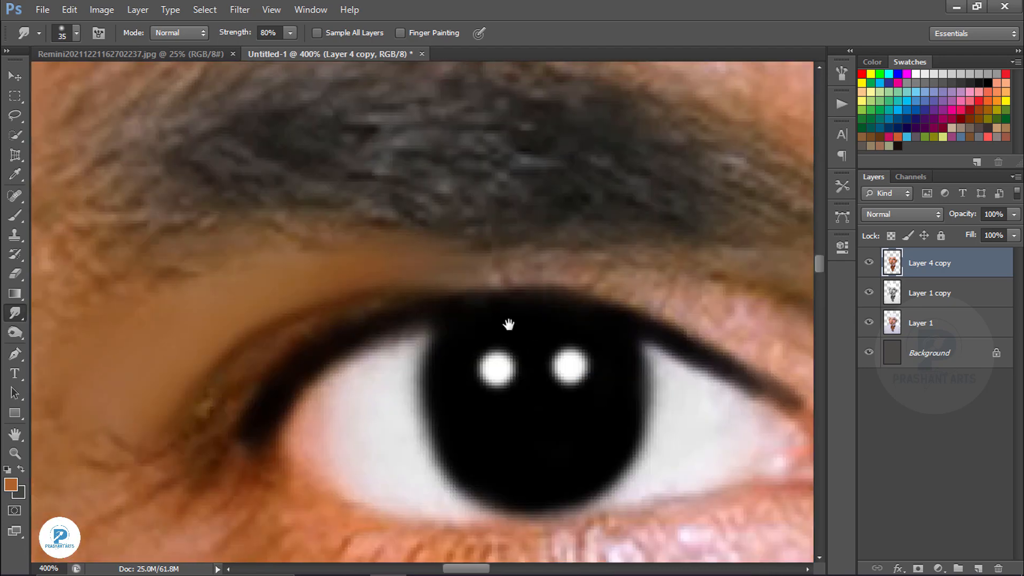
Step: Smooth the inner part of the left eye's upper lid and crease with a small Smudge brush and undo the last stroke
key(bracketleft)
key(bracketleft)
key(bracketleft)
key(bracketleft)
key(bracketleft)
drag(325, 320, 493, 281)
drag(631, 286, 346, 242)
key(bracketright)
key(bracketright)
mouse_move(416, 270)
mouse_down()
mouse_move(583, 343)
mouse_move(685, 417)
mouse_up()
key(ctrl+alt+z)
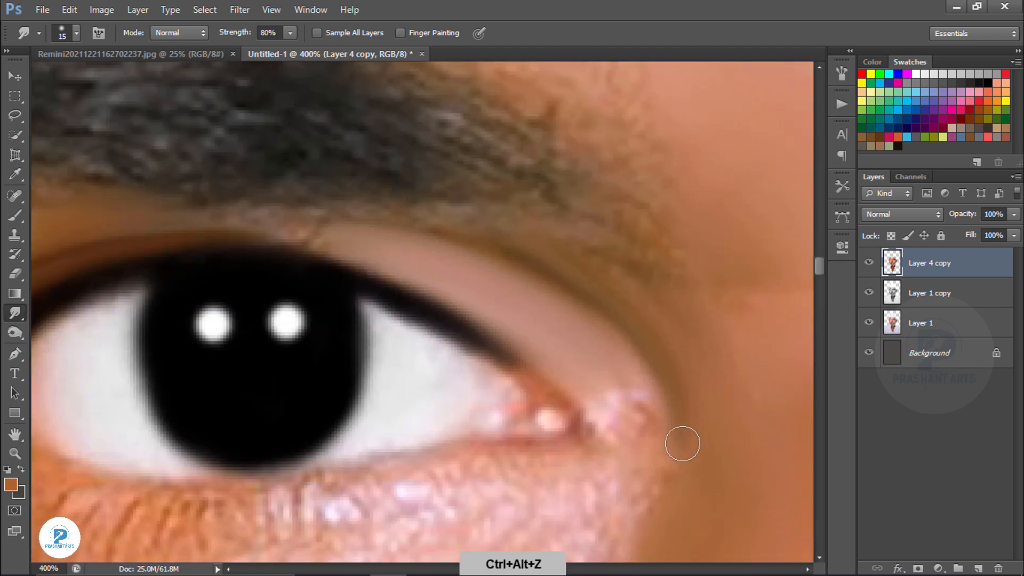
Step: Smudge the inner end of the left eye's upper lid and lash line into the eye corner with a brush of about 9 px
key(ctrl+minus)
key(ctrl+plus)
drag(487, 191, 487, 341)
drag(392, 283, 491, 322)
key(bracketleft)
key(bracketleft)
key(bracketleft)
drag(459, 301, 556, 349)
drag(494, 319, 528, 405)
drag(384, 373, 544, 273)
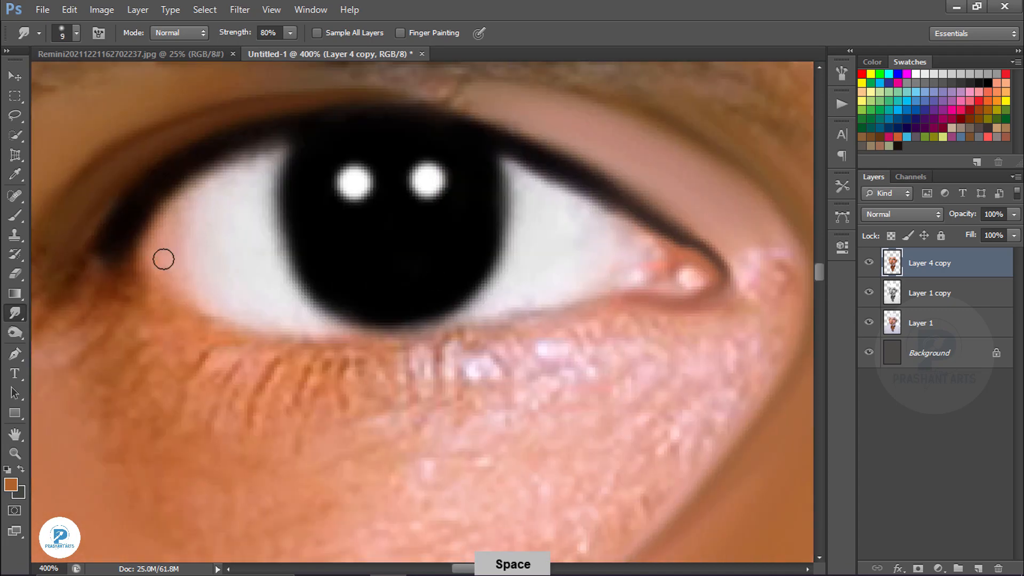
Step: Smooth the rim of the left eye's lower lid and the skin just beneath it with a small Smudge brush at 80% strength
drag(138, 277, 365, 343)
drag(670, 299, 450, 331)
drag(501, 363, 431, 378)
drag(251, 358, 354, 376)
mouse_move(128, 301)
mouse_down()
mouse_move(148, 384)
mouse_move(231, 435)
mouse_up()
key(bracketleft)
key(bracketright)
Step: Smooth the skin below the left eye, from the inner corner across the eye bag, enlarging the Smudge brush to about 25 px
drag(613, 344, 474, 394)
drag(754, 266, 773, 306)
key(bracketright)
drag(508, 467, 521, 378)
drag(261, 384, 386, 370)
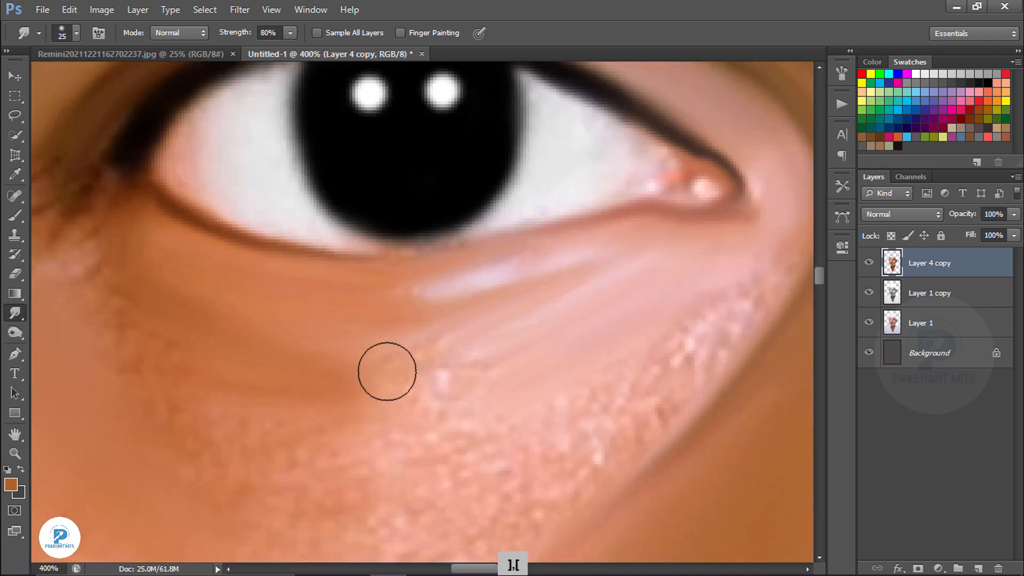
drag(470, 373, 288, 397)
drag(672, 357, 637, 392)
drag(479, 519, 551, 411)
Step: Undo the last under-eye stroke and smooth the creases at the left eye's outer corner with Smudge brushes between 10 and 20 px
drag(629, 272, 475, 317)
key(ctrl+alt+z)
drag(331, 293, 200, 261)
drag(249, 292, 532, 344)
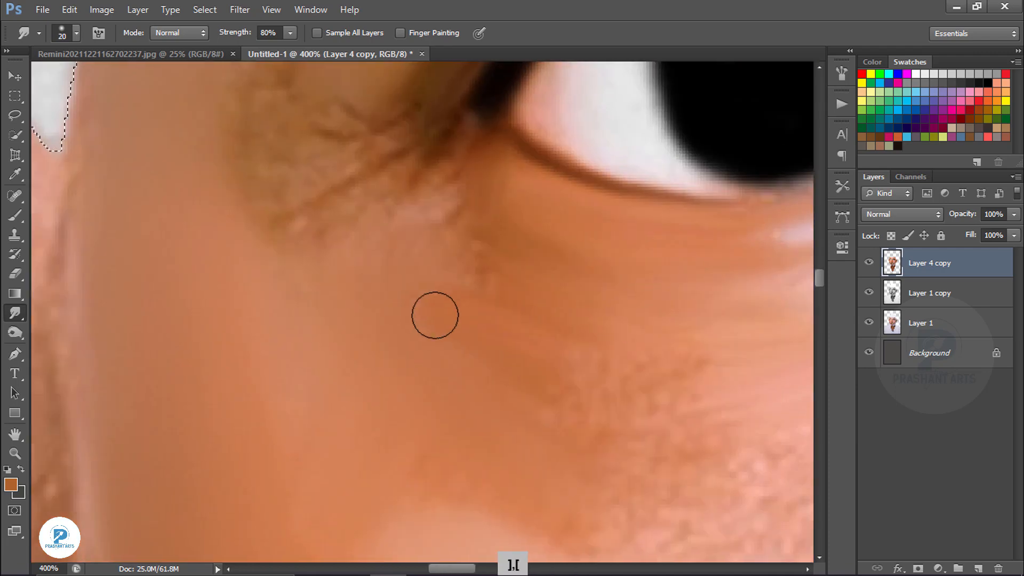
drag(402, 158, 434, 245)
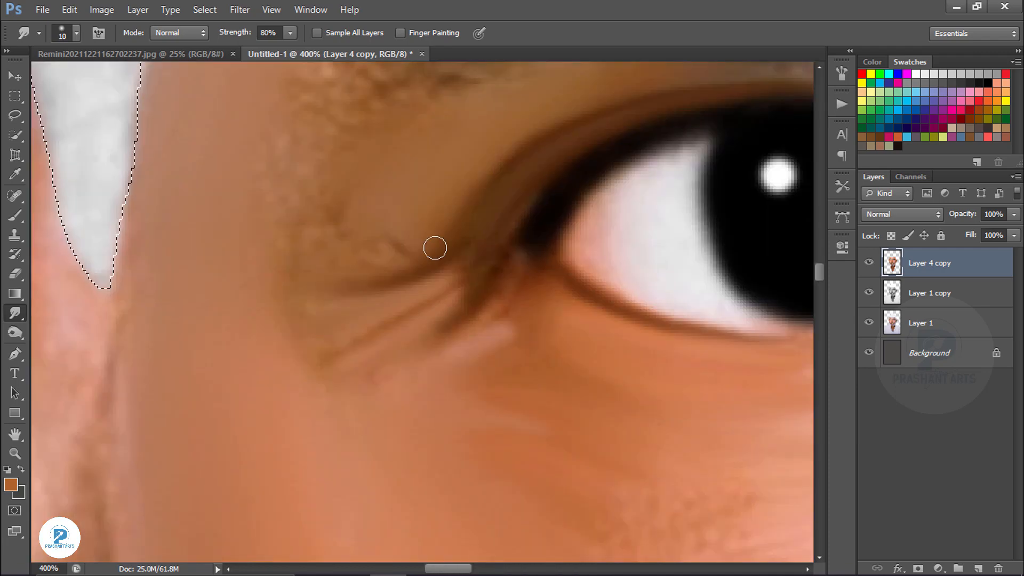
key(bracketright)
mouse_move(333, 212)
mouse_down()
mouse_move(391, 286)
mouse_move(449, 502)
mouse_up()
drag(234, 118, 255, 388)
Step: Smooth the inner half of the right eye's upper lid and its crease with a 10 px Smudge brush at 80% strength
key(ctrl+minus)
key(ctrl+minus)
key(ctrl+minus)
key(ctrl+minus)
key(ctrl+plus)
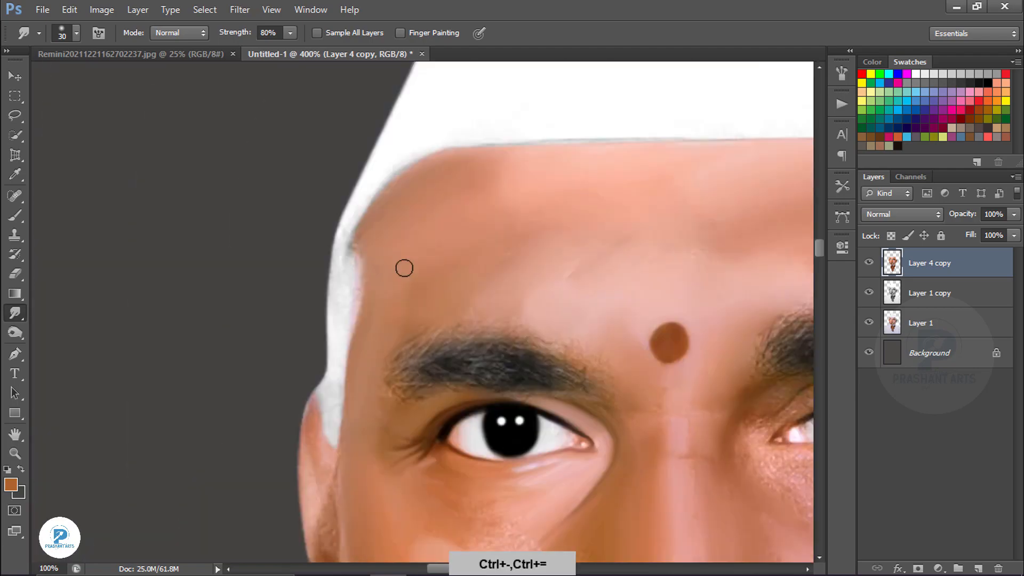
drag(714, 298, 383, 244)
key(ctrl+plus)
key(ctrl+plus)
key(ctrl+plus)
drag(693, 453, 337, 261)
mouse_move(341, 331)
mouse_down()
mouse_move(515, 256)
mouse_move(692, 238)
mouse_up()
key(bracketleft)
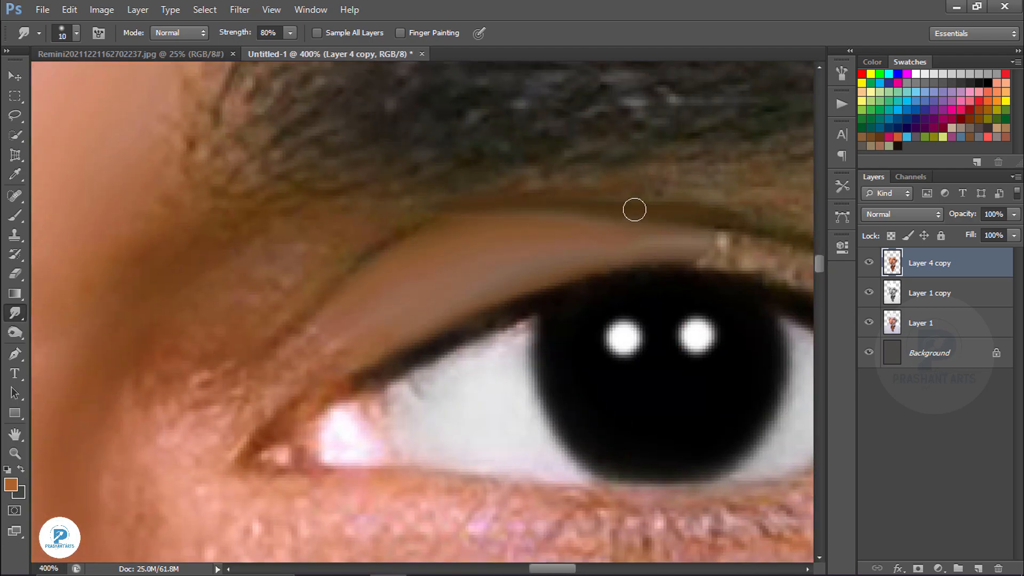
drag(354, 383, 327, 448)
Step: Smooth the outer half of the right eye's upper lid and the skin below the eyebrow with 20 to 25 px Smudge brushes, undoing one stroke
key(bracketright)
key(bracketright)
key(bracketright)
drag(689, 195, 340, 204)
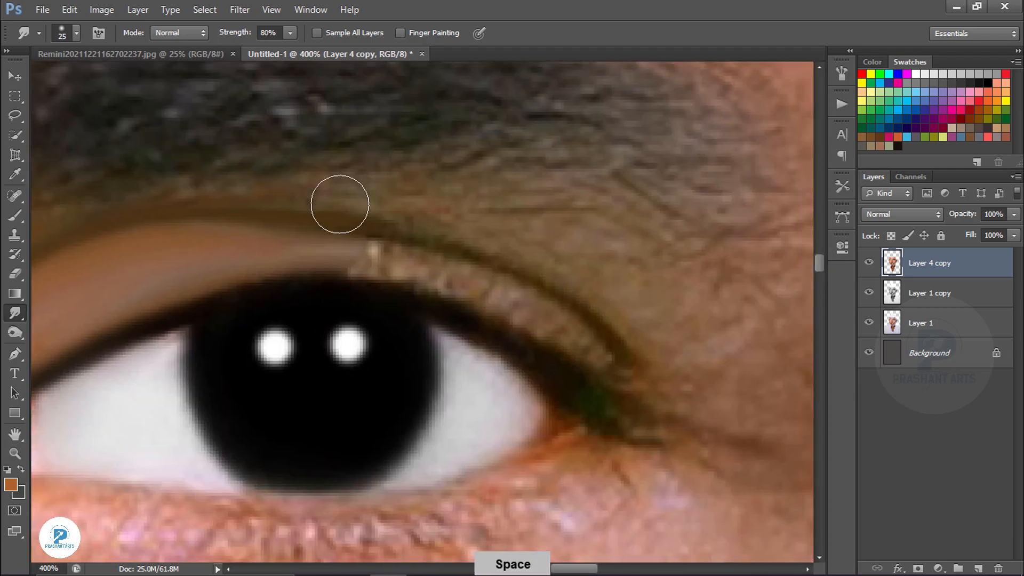
drag(535, 316, 613, 365)
key(bracketright)
drag(635, 309, 568, 246)
key(ctrl+alt+z)
mouse_move(512, 384)
mouse_down()
mouse_move(373, 274)
mouse_move(599, 242)
mouse_up()
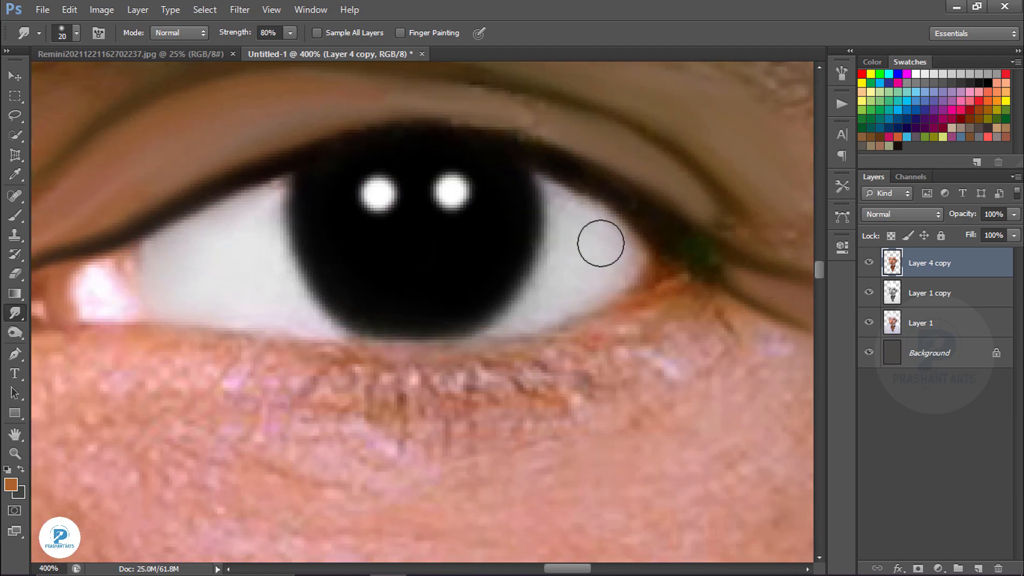
Step: Smudge the right eye's lower lid into a clean rim with a small brush and soften the skin directly beneath it
key(bracketleft)
key(bracketleft)
key(bracketleft)
key(bracketleft)
drag(659, 272, 483, 334)
drag(349, 343, 570, 309)
key(bracketright)
key(bracketright)
key(bracketright)
drag(614, 338, 405, 287)
mouse_move(571, 290)
mouse_down()
mouse_move(427, 304)
mouse_move(254, 285)
mouse_move(406, 299)
mouse_up()
Step: Smooth the skin around the right eye's inner corner beside the nose bridge, reducing the Smudge brush to 20 px
key(bracketright)
drag(224, 299, 452, 296)
drag(177, 204, 199, 277)
key(bracketleft)
key(bracketleft)
drag(110, 205, 147, 379)
Step: Smooth the grainy skin of the eye bag below the right eye with Smudge brushes up to 30 px at 80% strength
key(ctrl+minus)
key(ctrl+minus)
key(ctrl+equal)
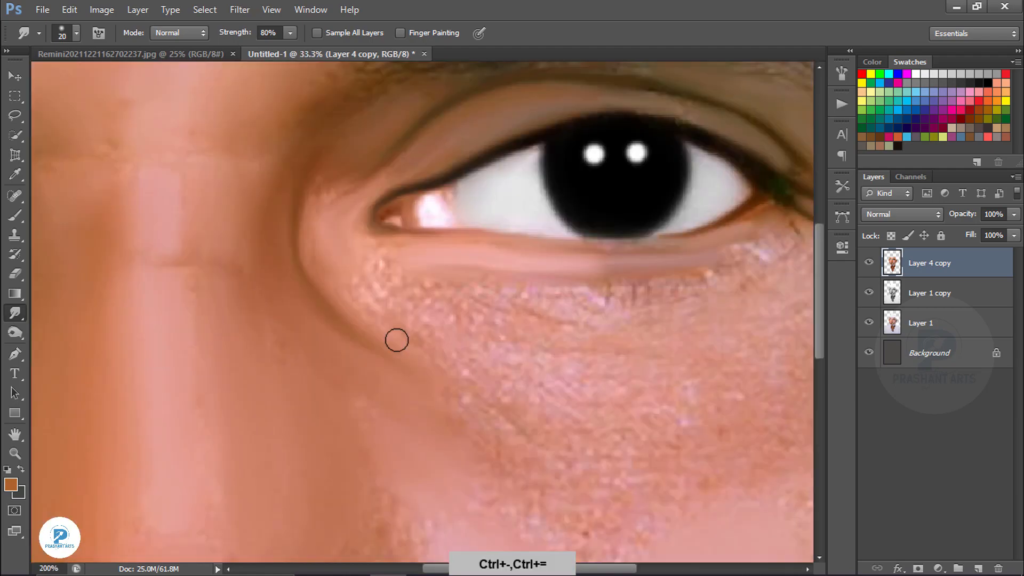
key(bracketright)
drag(496, 282, 607, 320)
drag(363, 261, 512, 368)
key(bracketleft)
mouse_move(759, 280)
mouse_down()
mouse_move(505, 338)
mouse_move(320, 400)
mouse_move(633, 318)
mouse_up()
key(bracketright)
key(bracketright)
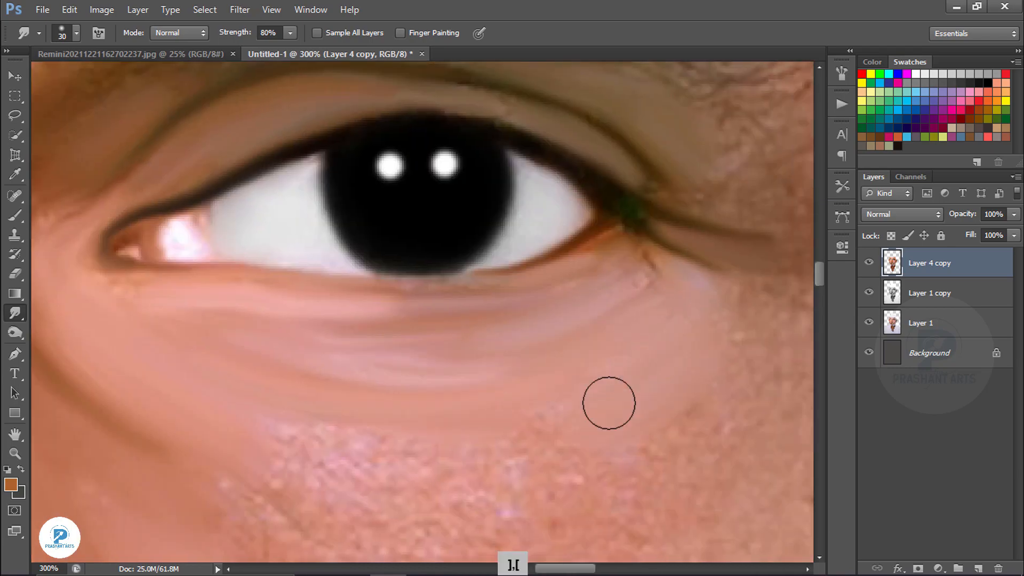
drag(608, 403, 233, 414)
drag(500, 458, 349, 392)
Step: Blend the upper cheek below the right eye bag and toward the outer eye corner with a larger Smudge brush
key(bracketright)
key(bracketright)
drag(277, 426, 525, 321)
mouse_move(596, 309)
mouse_down()
mouse_move(416, 354)
mouse_move(269, 346)
mouse_up()
drag(702, 361, 359, 423)
key(bracketleft)
key(bracketleft)
key(bracketleft)
Step: Blend the highlight edge on the upper forehead below the cap with a 100 px Smudge brush at 80% strength
key(ctrl+minus)
key(ctrl+minus)
key(ctrl+minus)
key(ctrl+minus)
key(ctrl+minus)
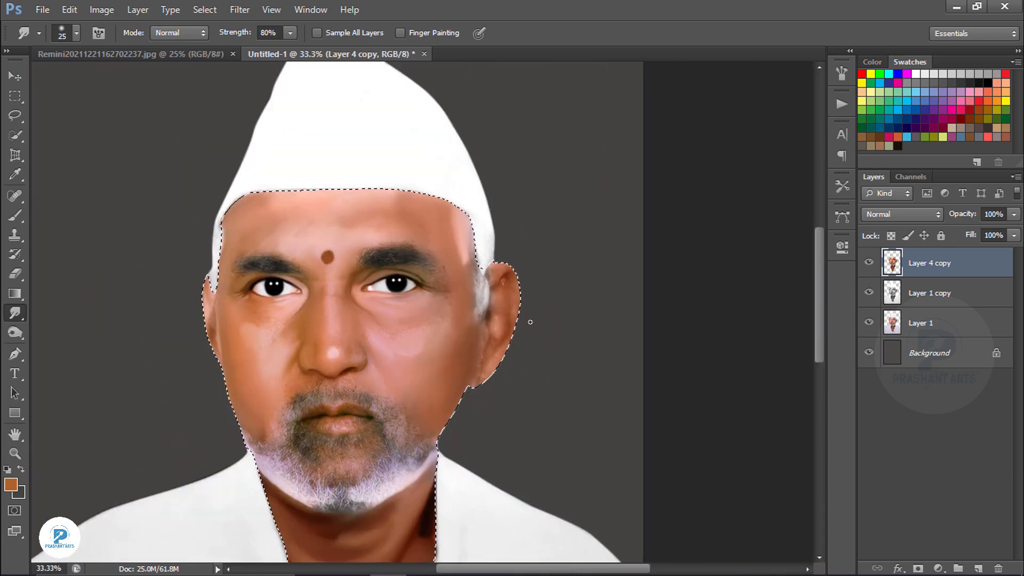
key(ctrl+minus)
key(ctrl+equal)
key(ctrl+equal)
key(ctrl+equal)
key(ctrl+equal)
key(bracketright)
key(bracketright)
key(bracketright)
key(bracketright)
key(bracketright)
key(bracketright)
key(bracketright)
key(bracketright)
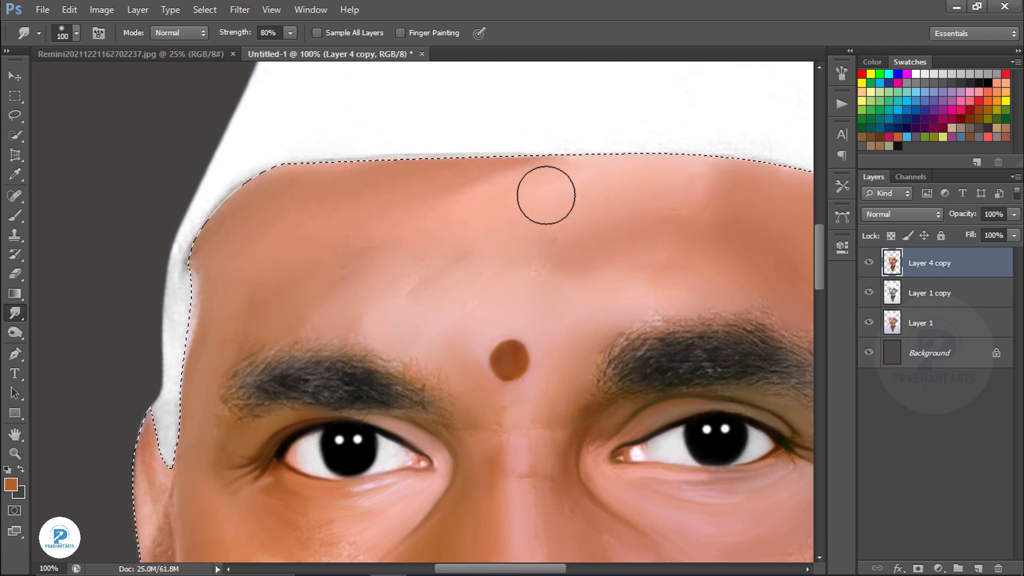
mouse_move(565, 165)
mouse_down()
mouse_move(560, 193)
mouse_move(419, 262)
mouse_up()
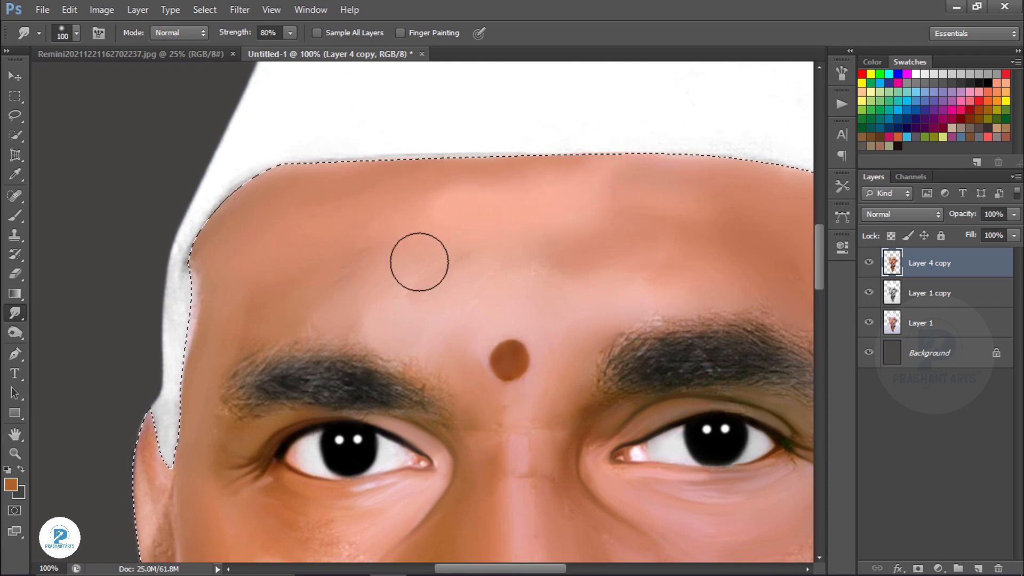
Step: Smudge the grainy patch on the cheek below the right eye with a 30 to 35 px brush and undo the last stroke
key(ctrl+minus)
key(ctrl+minus)
key(ctrl+minus)
key(ctrl+equal)
key(ctrl+equal)
key(ctrl+equal)
key(ctrl+equal)
key(ctrl+equal)
key(bracketleft)
key(bracketleft)
key(bracketleft)
key(bracketleft)
key(bracketleft)
key(bracketleft)
key(bracketleft)
key(bracketleft)
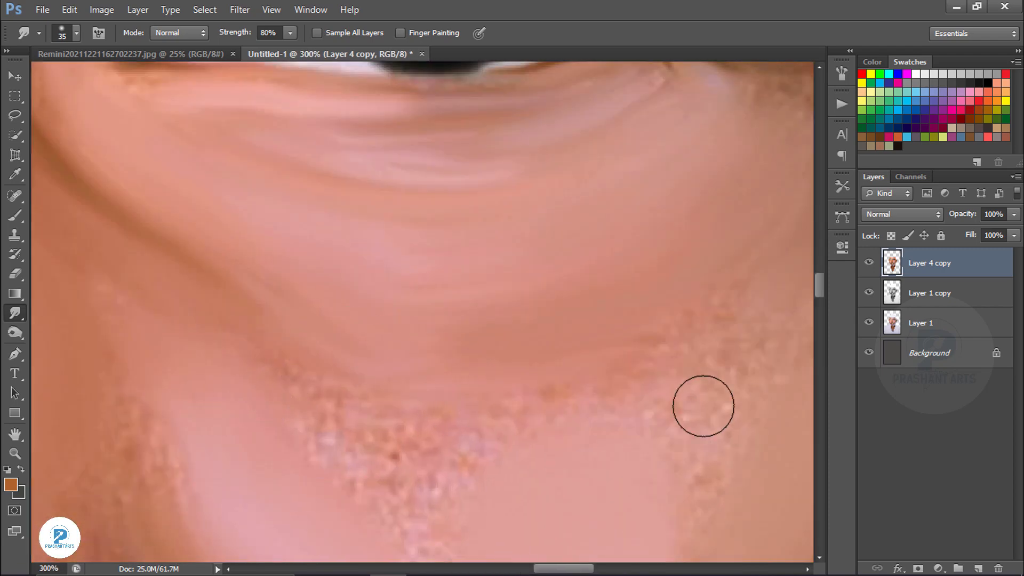
key(bracketleft)
drag(361, 379, 465, 238)
key(bracketright)
key(ctrl+alt+z)
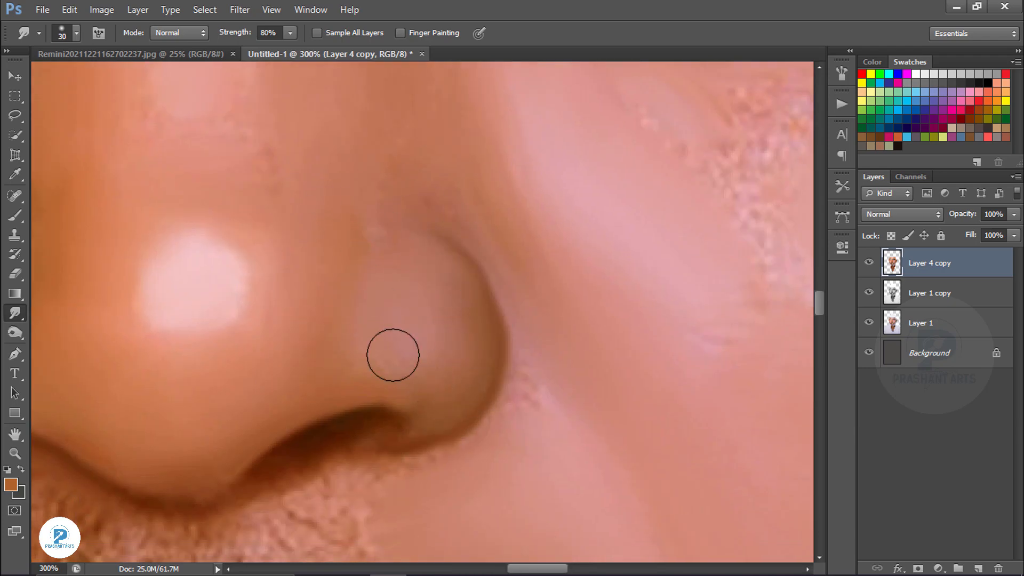
Step: Smooth the right nostril's wing and its outer edge, reducing the Smudge brush from 30 to 15 px
drag(333, 230, 520, 260)
key(bracketleft)
drag(469, 443, 471, 253)
key(bracketleft)
key(bracketleft)
drag(485, 289, 518, 288)
drag(682, 252, 630, 298)
drag(700, 250, 543, 354)
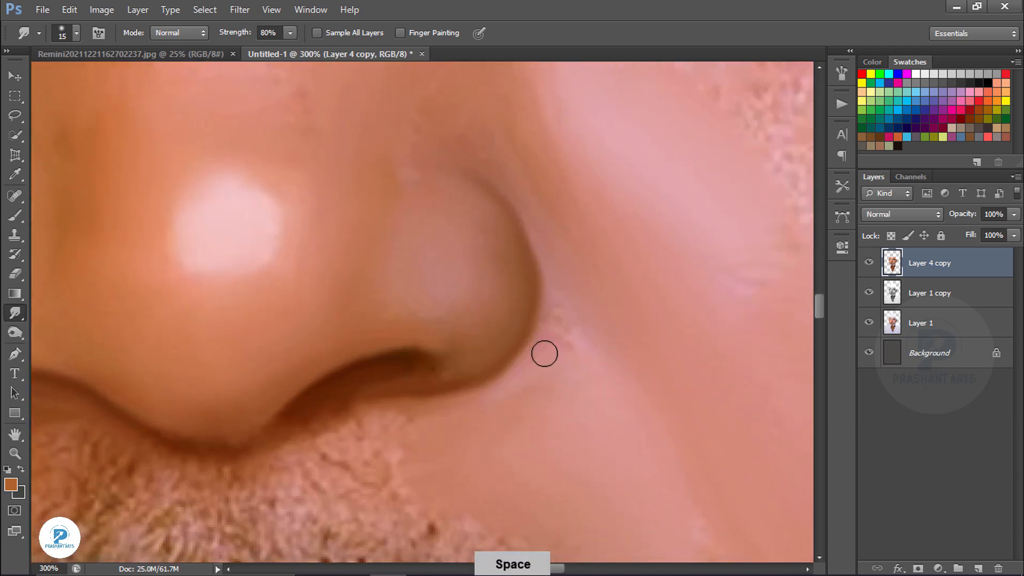
Step: Smooth the crease running from the right nostril down the cheek with 15 to 25 px Smudge brushes, undoing unwanted strokes
key(ctrl+alt+z)
mouse_move(558, 318)
mouse_down()
mouse_move(495, 155)
mouse_move(662, 458)
mouse_up()
key(bracketright)
key(bracketright)
key(ctrl+minus)
key(ctrl+minus)
key(ctrl+minus)
key(ctrl+plus)
key(ctrl+plus)
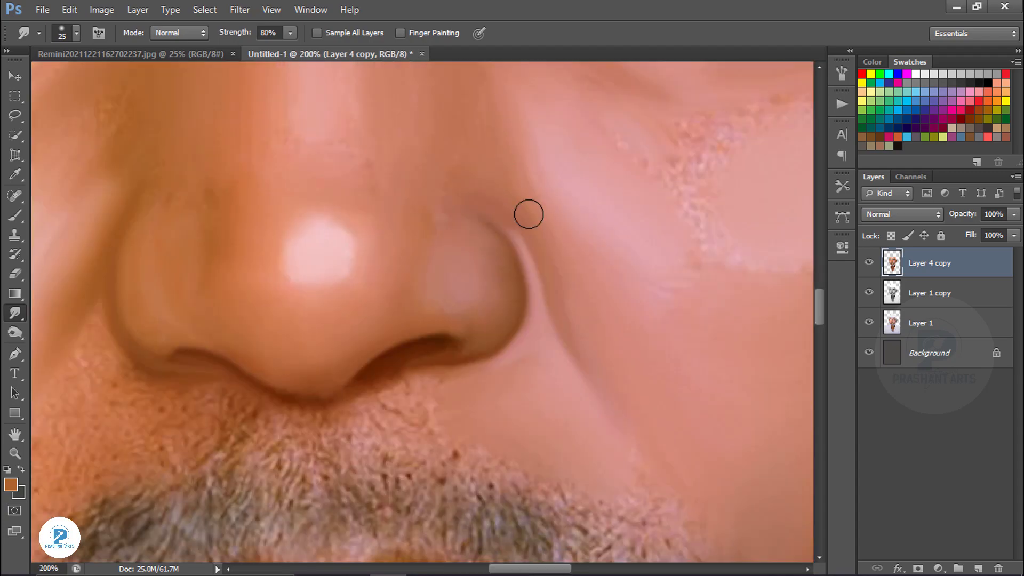
key(ctrl+minus)
key(ctrl+minus)
key(ctrl+minus)
key(ctrl+alt+z)
Step: Smooth the grainy patch on the cheek below the right eye with Smudge brushes of up to 45 px
key(ctrl+plus)
drag(457, 325, 686, 516)
key(ctrl+plus)
key(bracketleft)
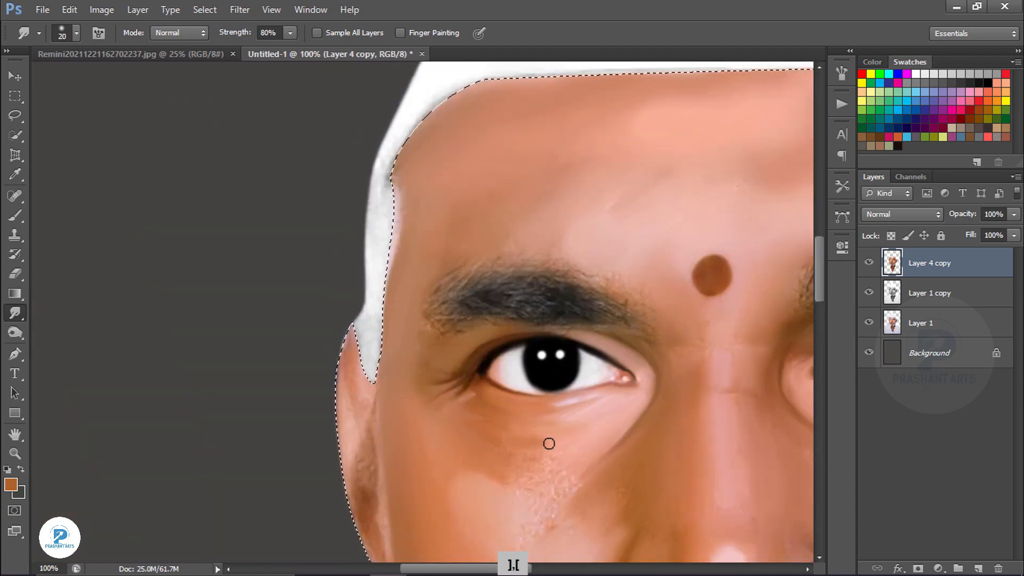
scroll(592, 410, down, 3)
scroll(537, 347, right, 8)
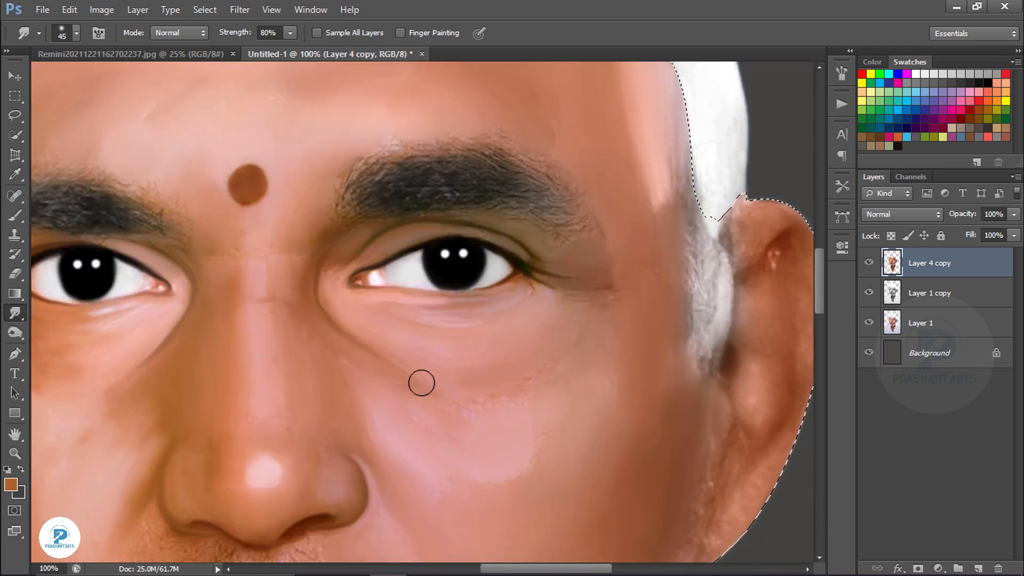
Step: Smooth the left cheek and the crease beside the left nostril down to the moustache with a 40 px Smudge brush
scroll(662, 225, down, 3)
scroll(662, 225, right, 1)
drag(447, 311, 704, 216)
key(ctrl+plus)
key(bracketright)
key(bracketleft)
key(bracketleft)
key(bracketleft)
key(bracketleft)
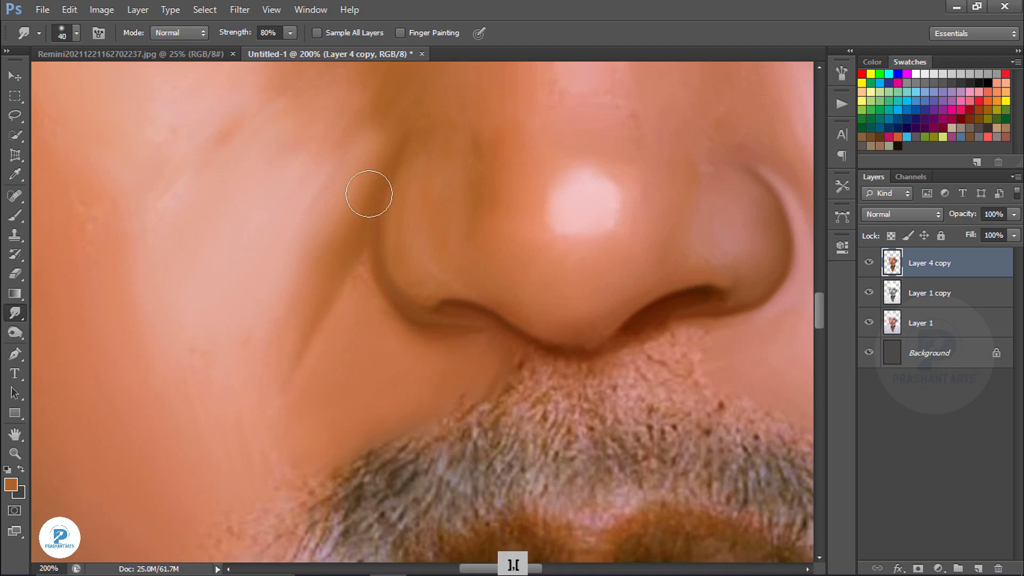
Step: Smudge the skin of the lower right cheek down to the beard and jaw edge with a 50 px brush
key(ctrl+minus)
key(ctrl+minus)
key(ctrl+minus)
key(ctrl+minus)
key(ctrl+minus)
key(ctrl+minus)
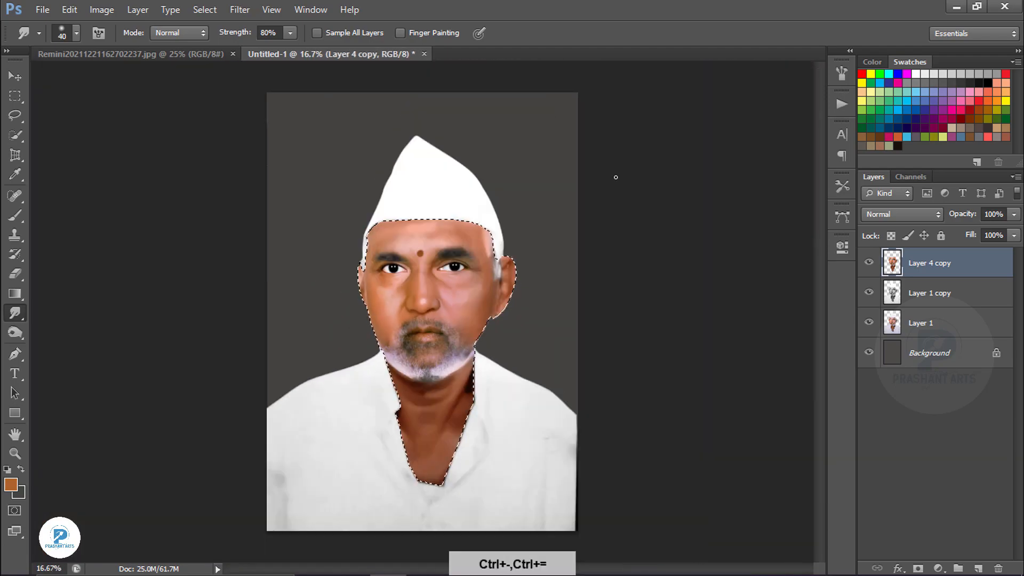
key(bracketright)
key(bracketright)
key(ctrl+plus)
key(ctrl+plus)
key(ctrl+plus)
key(ctrl+plus)
key(bracketright)
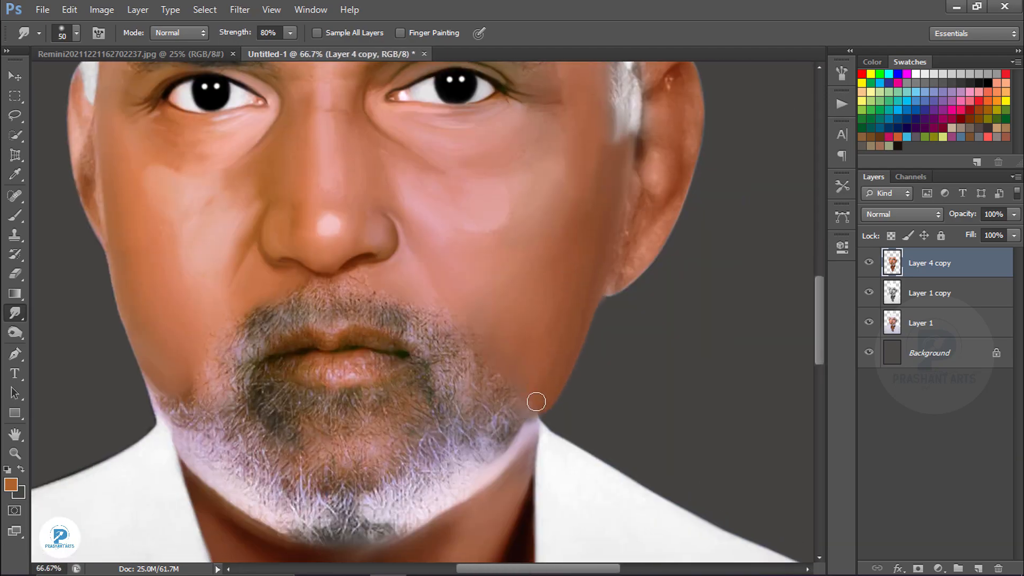
Step: Smooth the right ear's skin and define its upper and inner folds with 15 to 30 px Smudge brushes
drag(659, 142, 505, 240)
key(ctrl+plus)
key(ctrl+plus)
key(bracketleft)
key(bracketleft)
key(bracketleft)
key(bracketleft)
key(bracketleft)
key(bracketleft)
key(bracketleft)
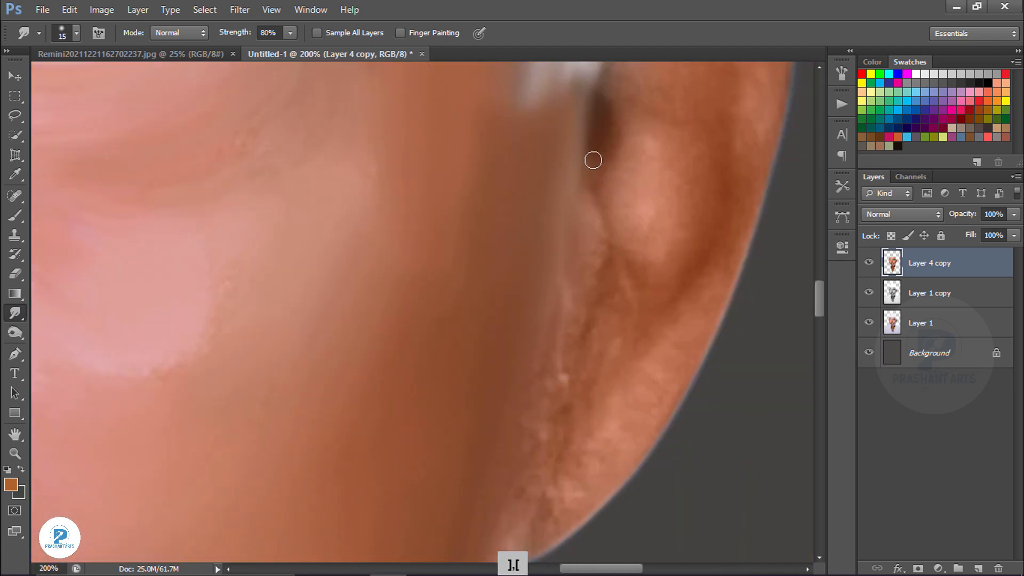
key(ctrl+minus)
key(bracketleft)
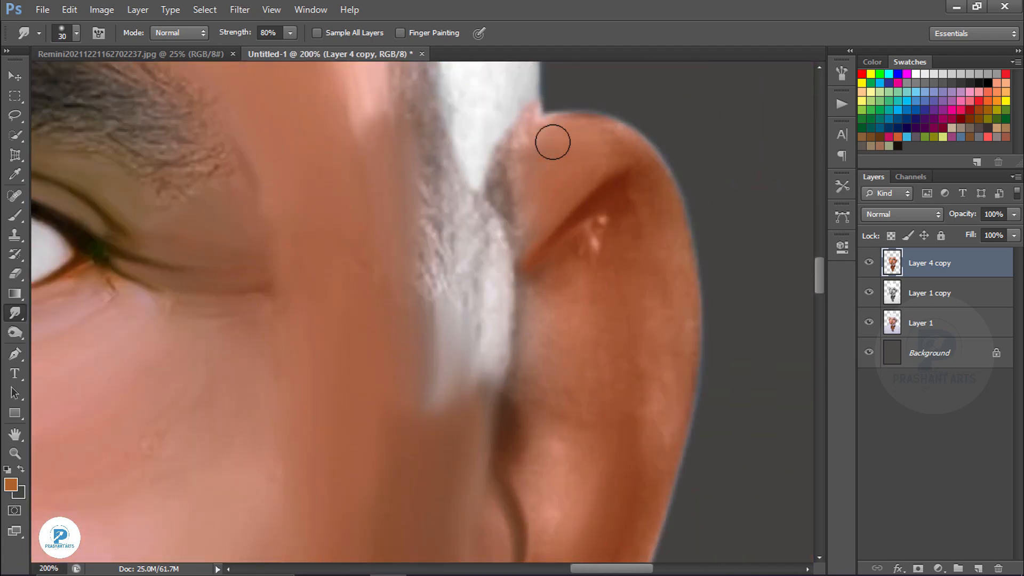
Step: Smooth the right ear's lobe and lower inner fold with a 20 px Smudge brush, undoing an unwanted stroke
key(ctrl+minus)
key(ctrl+plus)
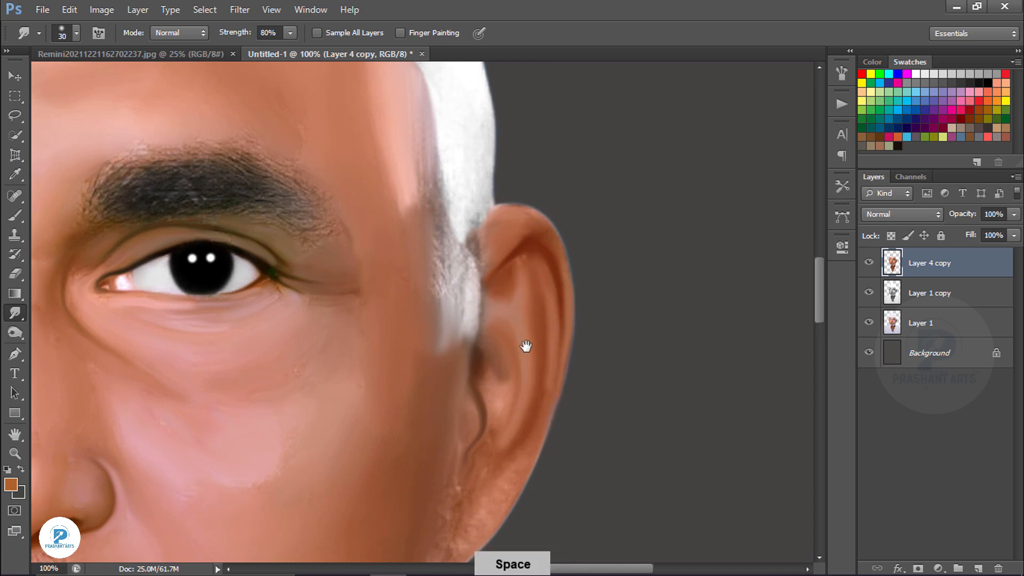
drag(525, 346, 553, 227)
key(ctrl+alt+z)
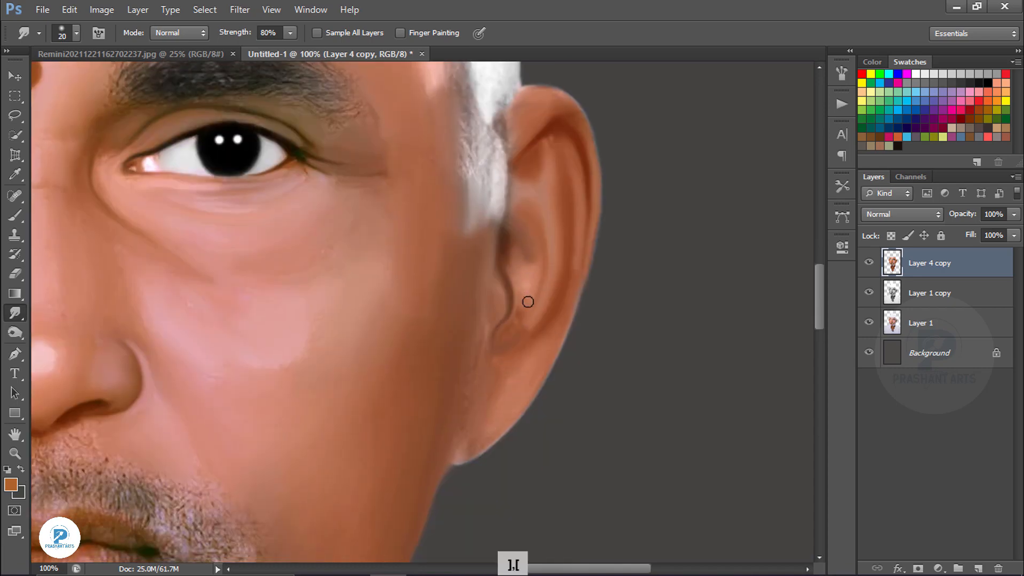
key(ctrl+minus)
key(ctrl+minus)
key(ctrl+minus)
key(ctrl+minus)
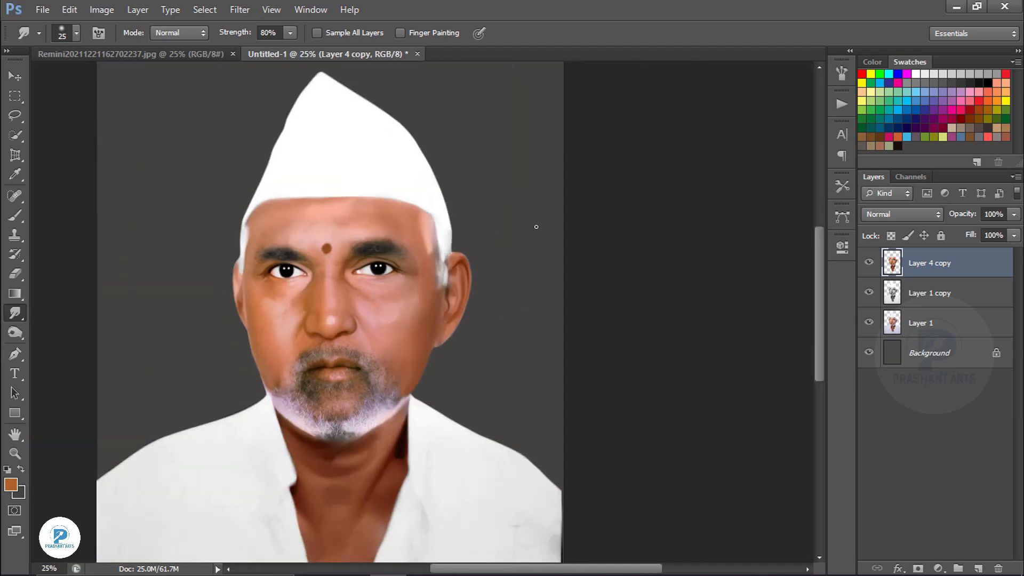
Step: Smooth the upper lip and shape a clean lighter outline above it, reducing the Smudge brush to 10 px
key(ctrl+plus)
key(ctrl+plus)
key(ctrl+plus)
key(ctrl+plus)
key(ctrl+plus)
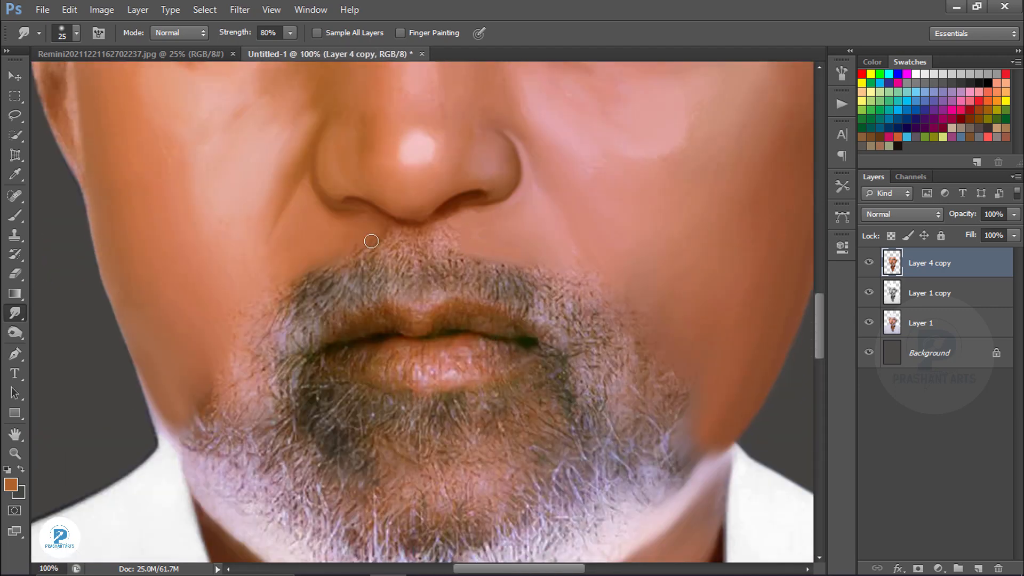
key(bracketleft)
key(bracketleft)
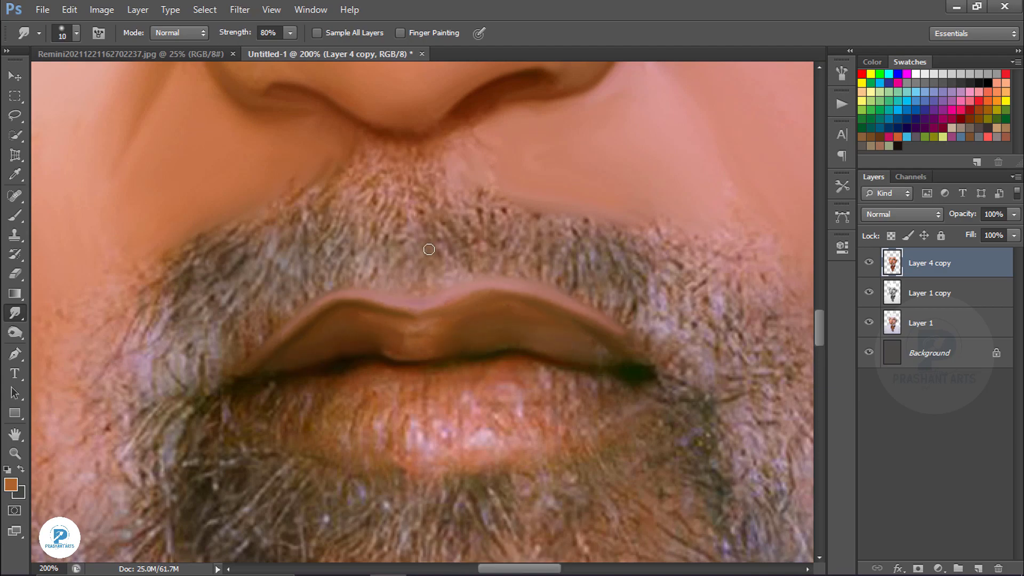
key(ctrl+minus)
key(ctrl+minus)
key(ctrl+minus)
key(ctrl+minus)
key(ctrl+minus)
key(ctrl+minus)
Step: Smooth the lower lip's texture with a 15 px Smudge brush and define its lower edge with a 10 px one
key(ctrl+plus)
key(ctrl+plus)
key(ctrl+plus)
key(ctrl+plus)
key(ctrl+plus)
key(ctrl+plus)
drag(460, 321, 489, 70)
key(ctrl+plus)
key(bracketright)
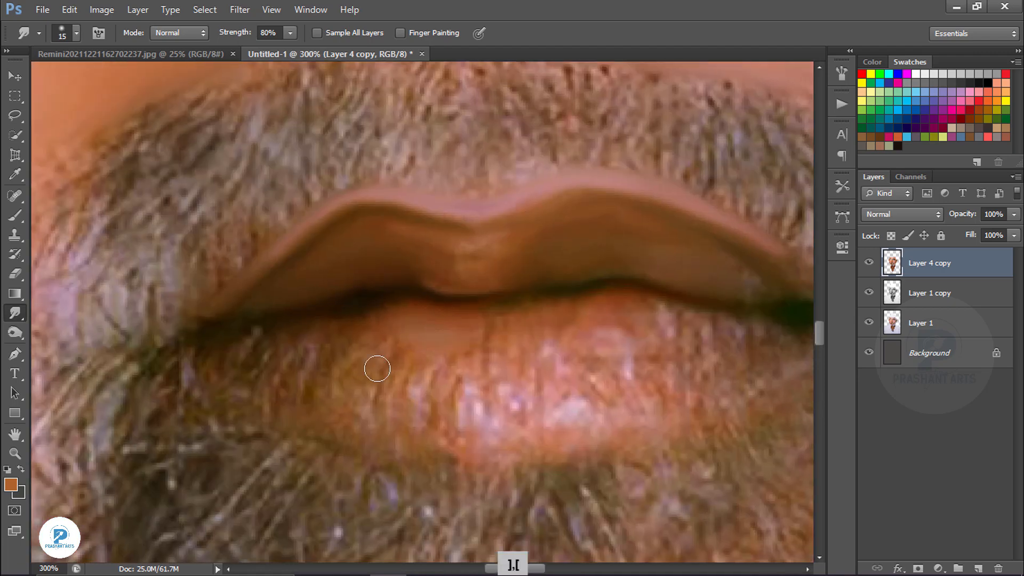
mouse_move(284, 366)
mouse_down()
mouse_move(658, 393)
mouse_move(685, 356)
mouse_up()
drag(309, 340, 476, 377)
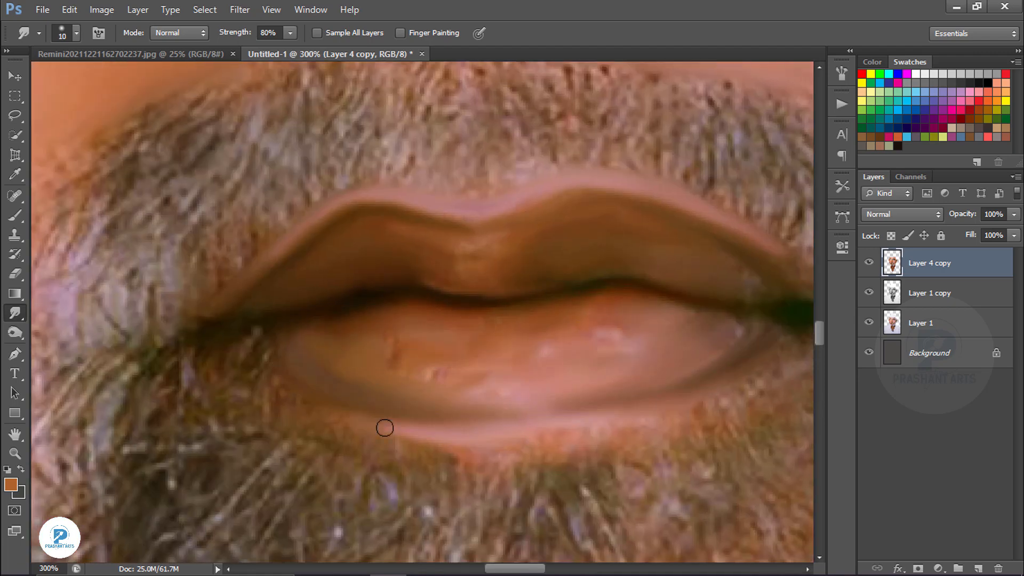
drag(385, 428, 445, 409)
key(ctrl+minus)
key(ctrl+minus)
key(ctrl+minus)
key(ctrl+minus)
key(ctrl+minus)
key(ctrl+minus)
key(ctrl+minus)
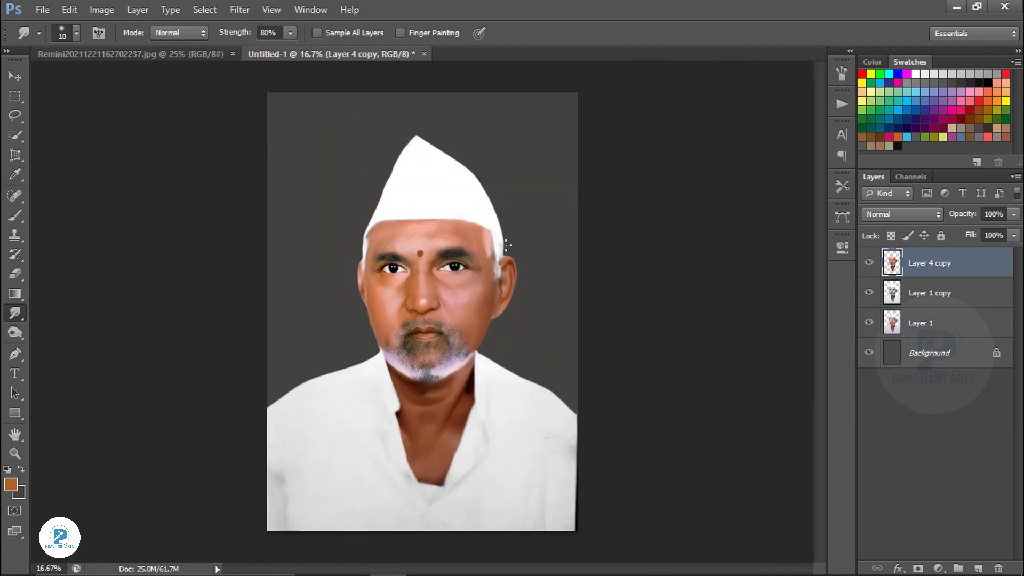
Step: Enlarge the Smudge brush to 80 px
key(ctrl+plus)
key(ctrl+plus)
drag(490, 442, 394, 164)
key(bracketright)
key(bracketright)
key(bracketright)
key(bracketright)
key(bracketright)
key(bracketright)
key(bracketright)
key(bracketright)
key(bracketleft)
key(bracketright)
key(bracketright)
key(bracketright)
key(ctrl+minus)
key(ctrl+minus)
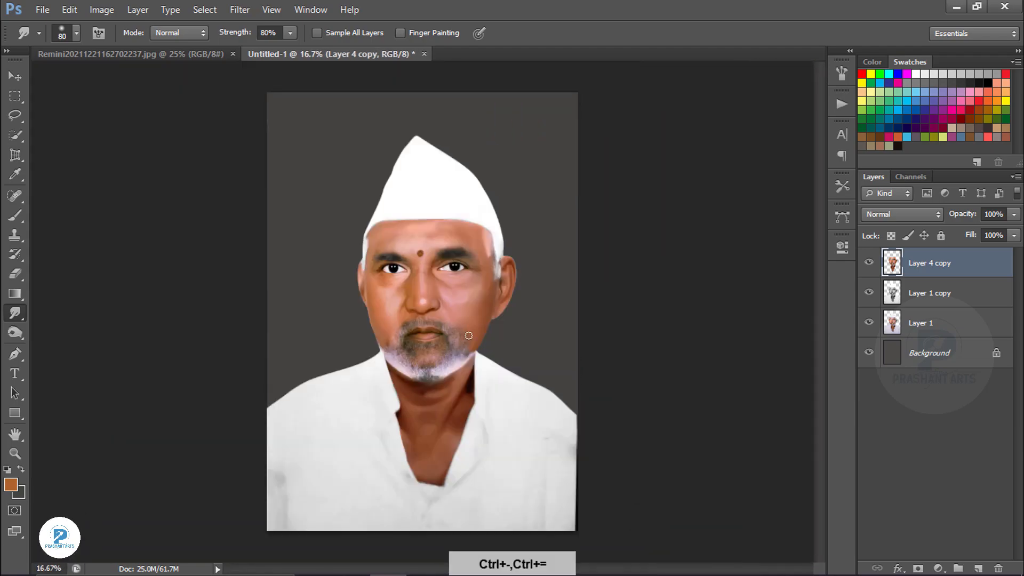
Step: Duplicate Layer 4 copy, move the duplicate below Layer 1 copy, and merge the original Layer 4 copy into Layer 1 copy
key(ctrl+j)
drag(924, 263, 923, 337)
click(923, 268)
key(ctrl+e)
Step: Save the document as a PSD file named with the subject's first name, keeping Maximize Compatibility on
key(ctrl+s)
text(ganesh)
click(688, 297)
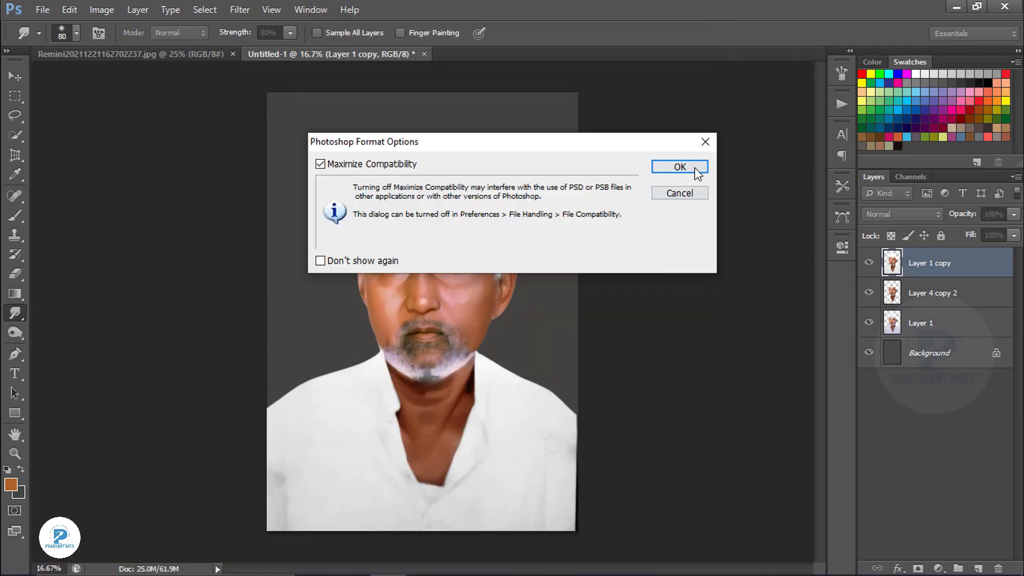
click(693, 172)
Step: Smudge a soft grey collar edge on the shirt along the right side of the neckline with a 50 px brush
key(ctrl+minus)
key(ctrl+plus)
key(ctrl+plus)
key(ctrl+plus)
key(ctrl+plus)
drag(579, 525, 465, 190)
key(ctrl+plus)
key(bracketright)
key(bracketright)
key(bracketleft)
key(bracketleft)
key(bracketleft)
drag(390, 486, 514, 371)
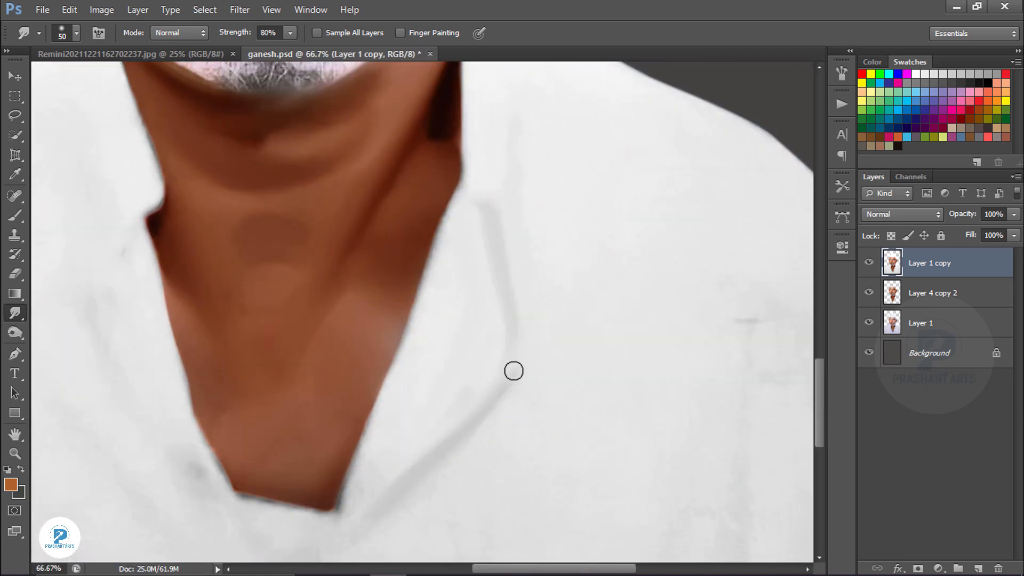
drag(446, 454, 377, 523)
drag(516, 155, 491, 306)
Step: Smudge a matching soft collar fold into the shirt along the left side of the neckline
mouse_move(325, 458)
mouse_down()
mouse_move(549, 288)
mouse_move(607, 367)
mouse_up()
drag(315, 129, 317, 172)
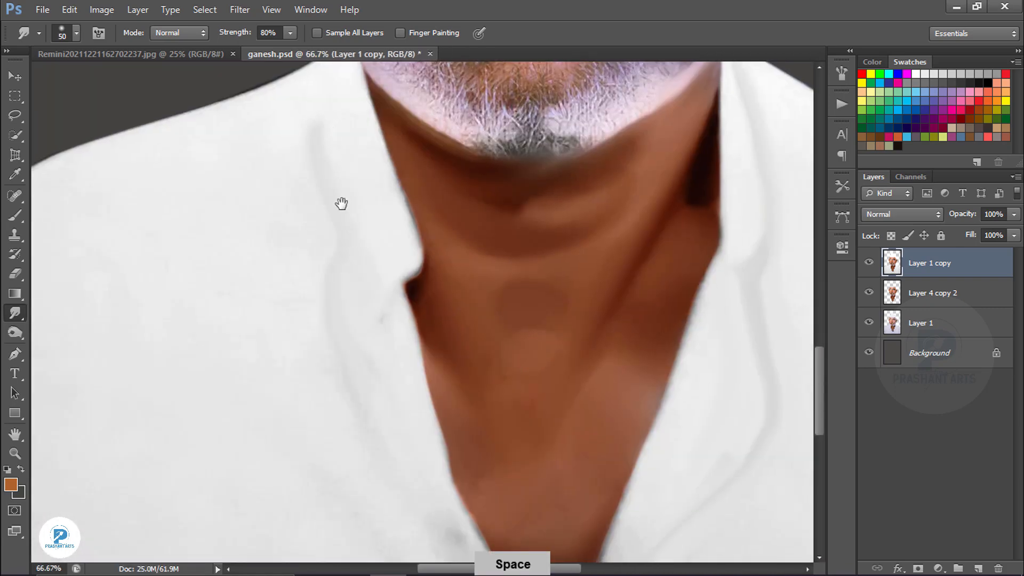
drag(342, 203, 375, 399)
drag(357, 268, 349, 308)
Step: Smooth the shirt front with a 150 px Smudge brush and compare the result by toggling Layer 1 copy's visibility
key(ctrl+minus)
key(ctrl+minus)
key(ctrl+minus)
drag(436, 439, 397, 284)
key(ctrl+plus)
key(bracketleft)
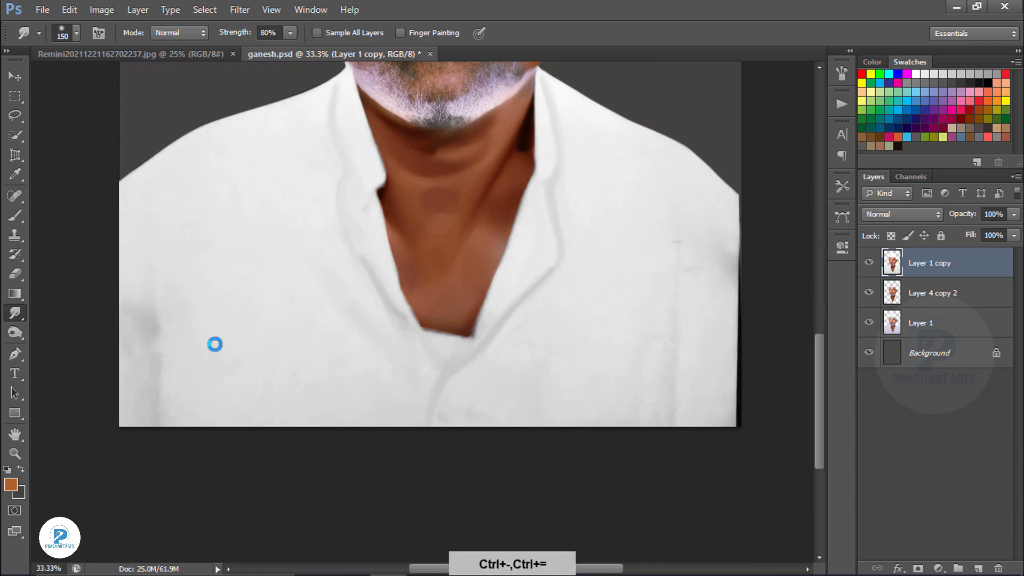
key(ctrl+minus)
key(ctrl+minus)
mouse_move(869, 263)
mouse_down()
mouse_move(869, 293)
mouse_move(869, 262)
mouse_up()
Step: Paint a light orange arc into the lower iris of the picture's left eye with the Brush on a new layer
click(976, 568)
key(b)
click(996, 101)
key(ctrl+minus)
key(ctrl+plus)
key(ctrl+plus)
key(ctrl+plus)
key(ctrl+plus)
key(ctrl+plus)
key(ctrl+plus)
key(ctrl+plus)
key(ctrl+plus)
key(ctrl+plus)
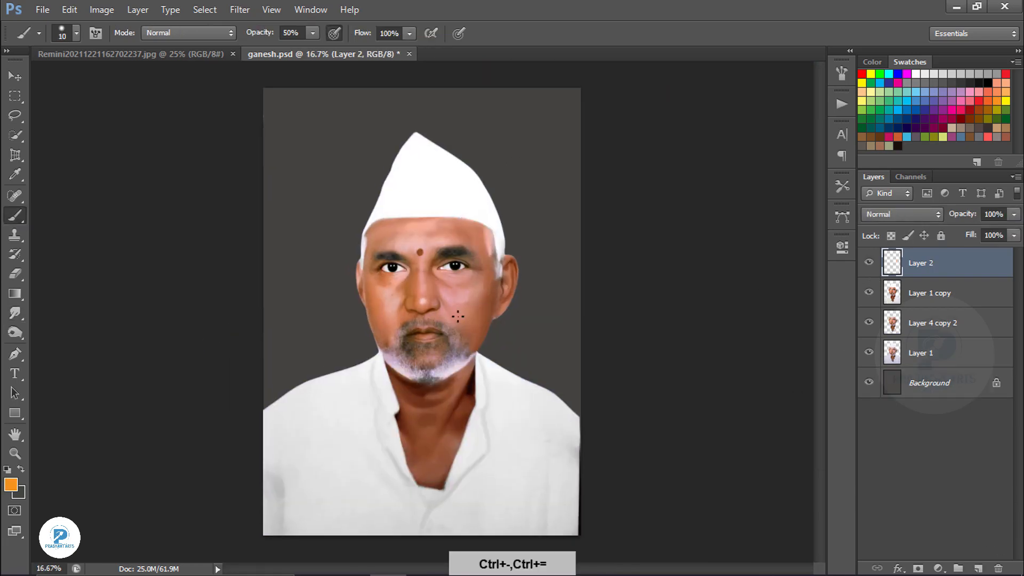
drag(475, 373, 738, 502)
key(ctrl+alt+z)
drag(266, 34, 252, 37)
drag(318, 302, 374, 414)
mouse_move(475, 295)
mouse_down()
mouse_move(338, 388)
mouse_move(447, 392)
mouse_up()
drag(367, 404, 412, 404)
Step: Soften the orange iris strokes with a reduced Smudge brush so they blend into the dark eye
click(15, 313)
click(76, 33)
double_click(110, 320)
key(bracketleft)
key(bracketleft)
key(bracketleft)
key(bracketleft)
drag(472, 341, 471, 283)
drag(322, 313, 332, 283)
drag(467, 352, 456, 286)
Step: Duplicate the iris highlight, place the copy over the other eye, and merge both down into Layer 1 copy
key(ctrl+minus)
key(ctrl+minus)
key(ctrl+minus)
key(ctrl+j)
key(v)
mouse_move(406, 338)
mouse_down()
mouse_move(772, 329)
mouse_move(553, 384)
mouse_up()
key(ctrl+e)
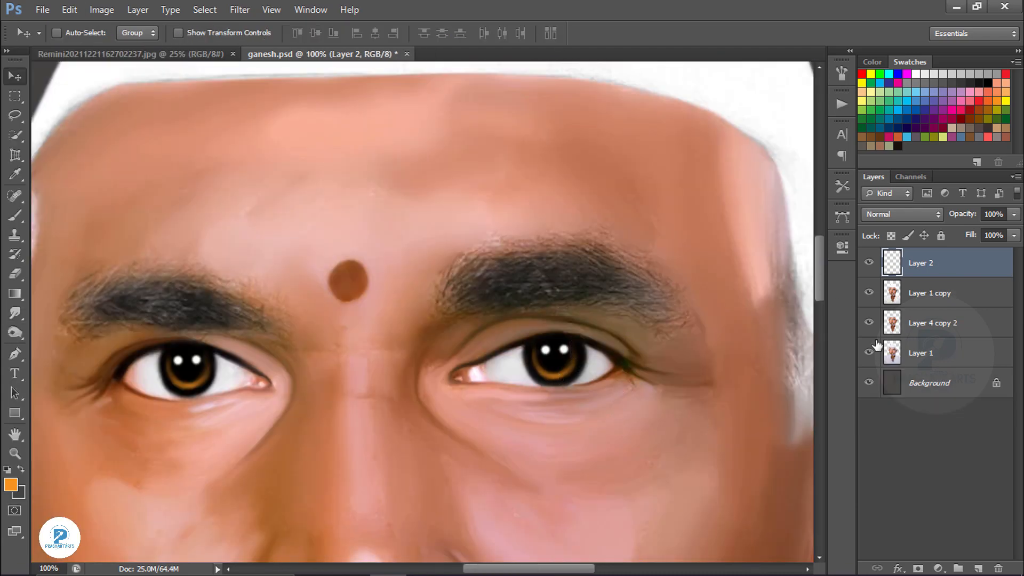
key(ctrl+minus)
key(ctrl+minus)
key(ctrl+minus)
key(ctrl+minus)
key(ctrl+e)
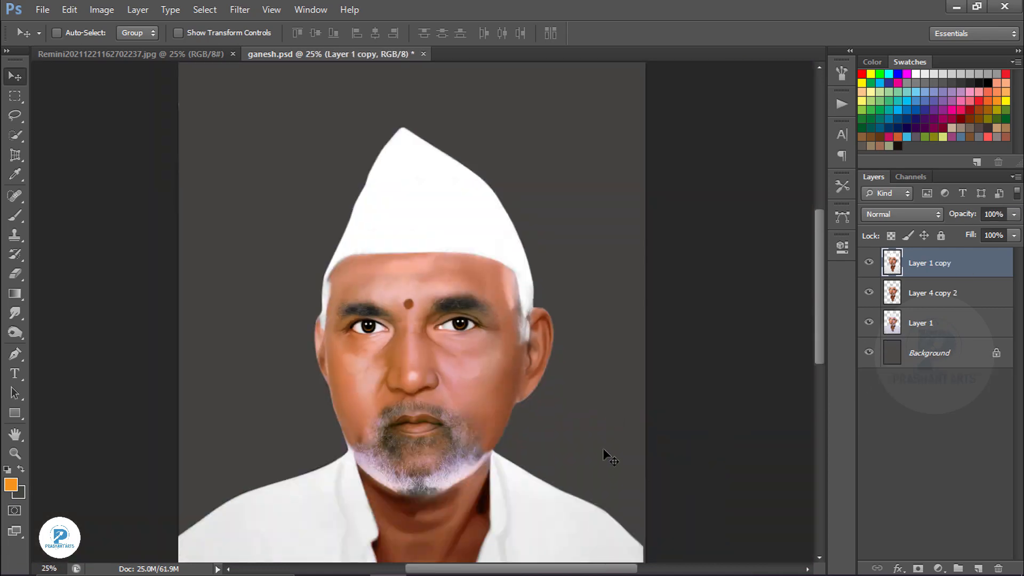
Step: Outline the lips with a closed Pen path, load it as a selection, and merge the lip layer into Layer 1 copy
key(p)
key(ctrl+equal)
key(ctrl+equal)
drag(427, 357, 439, 134)
key(ctrl+equal)
key(ctrl+equal)
key(ctrl+equal)
click(245, 310)
click(326, 237)
drag(385, 234, 439, 236)
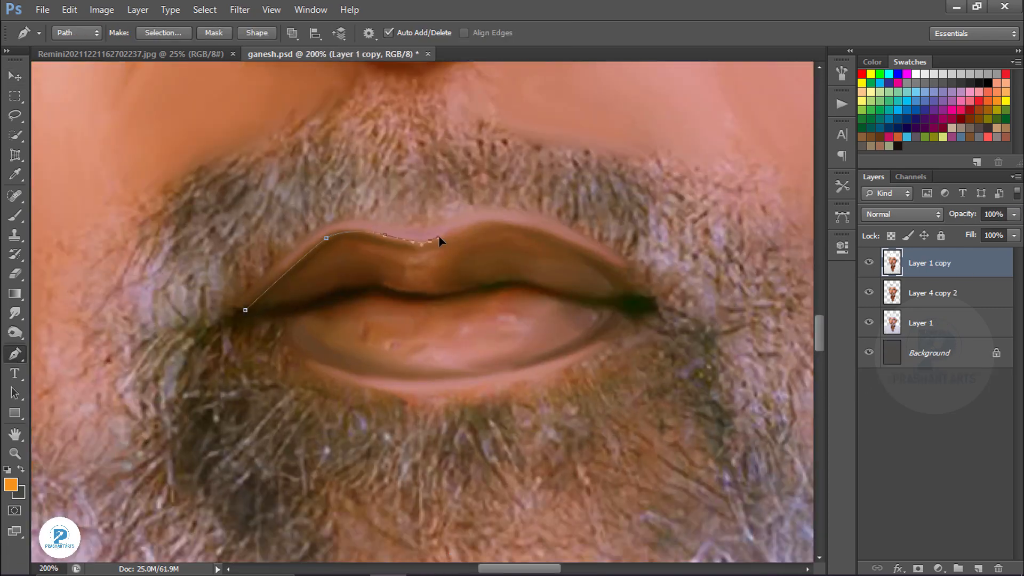
click(245, 310)
key(ctrl+Return)
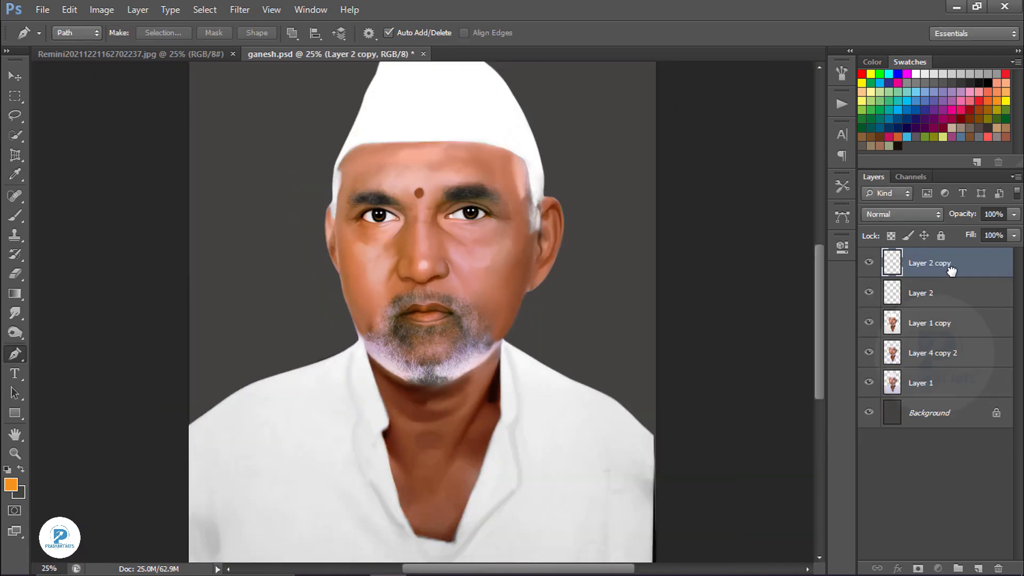
key(ctrl+e)
Step: Repaint the round mark on the forehead in bright red with the Brush
key(r)
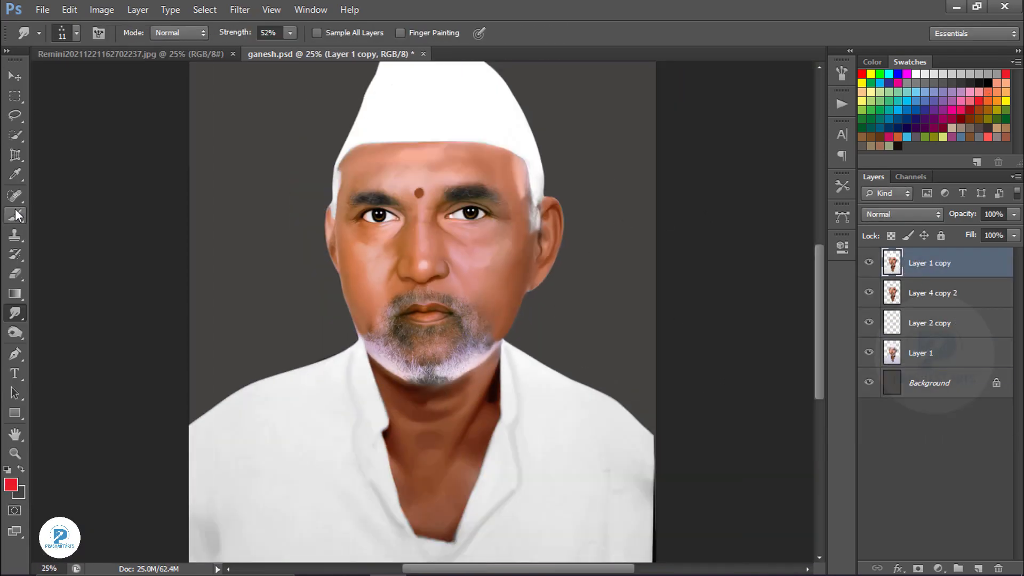
click(16, 215)
key(ctrl+equal)
key(ctrl+equal)
key(ctrl+equal)
Step: Smudge both eyebrows into smooth dark strands with a 20 px multi-dot brush at 80% strength
click(15, 313)
scroll(257, 317, up, 2)
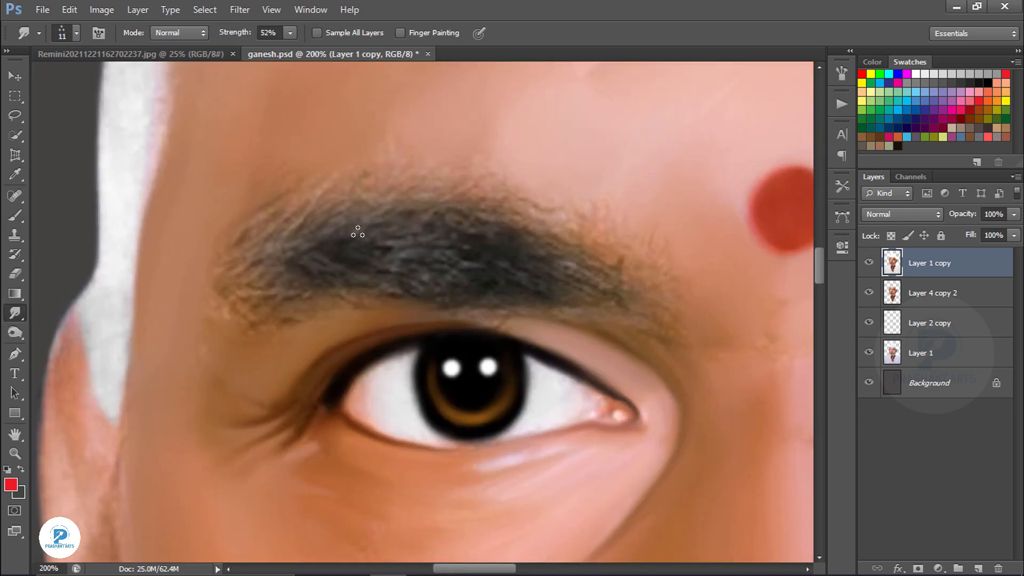
mouse_move(338, 250)
mouse_down()
mouse_move(398, 221)
mouse_move(281, 261)
mouse_up()
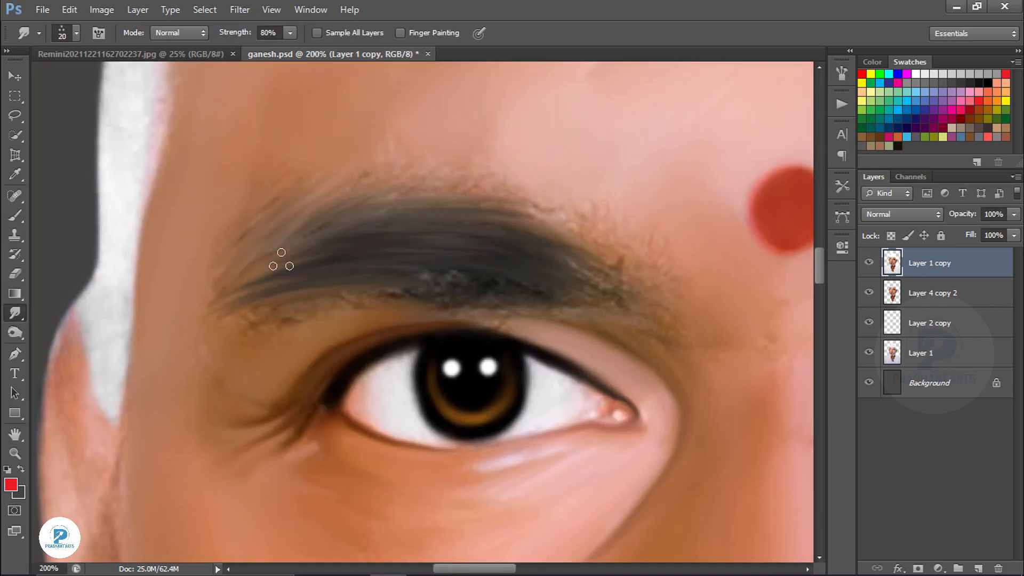
key(ctrl+alt+z)
mouse_move(596, 269)
mouse_down()
mouse_move(614, 278)
mouse_move(386, 222)
mouse_up()
mouse_move(746, 224)
mouse_down()
mouse_move(297, 359)
mouse_move(579, 291)
mouse_move(674, 293)
mouse_move(438, 274)
mouse_move(477, 236)
mouse_up()
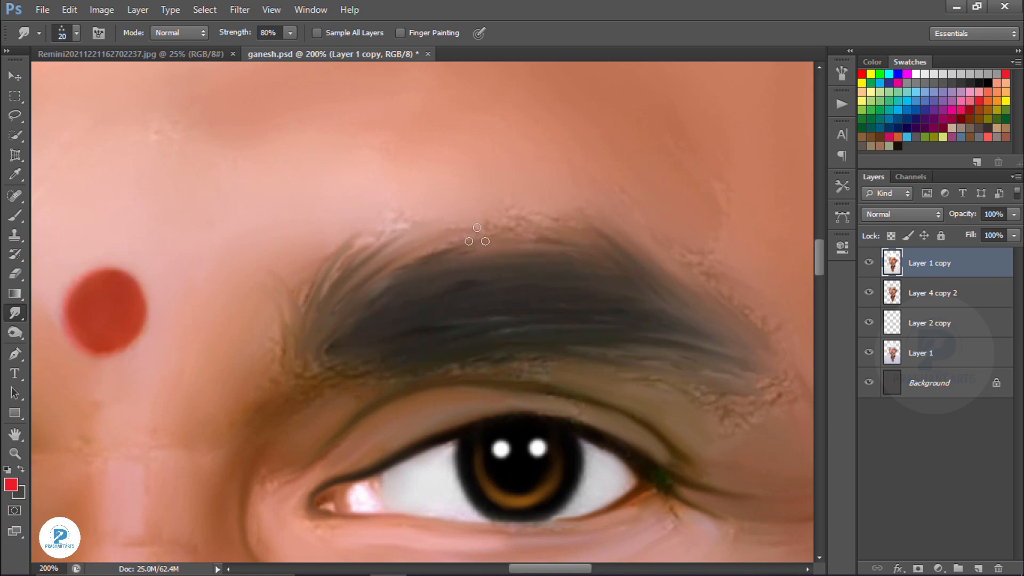
key(ctrl+minus)
key(ctrl+minus)
key(ctrl+minus)
Step: Smudge the white hair at the left temple into fine strands running over the skin edge below the cap
key(ctrl+plus)
key(ctrl+plus)
key(ctrl+plus)
drag(373, 176, 421, 338)
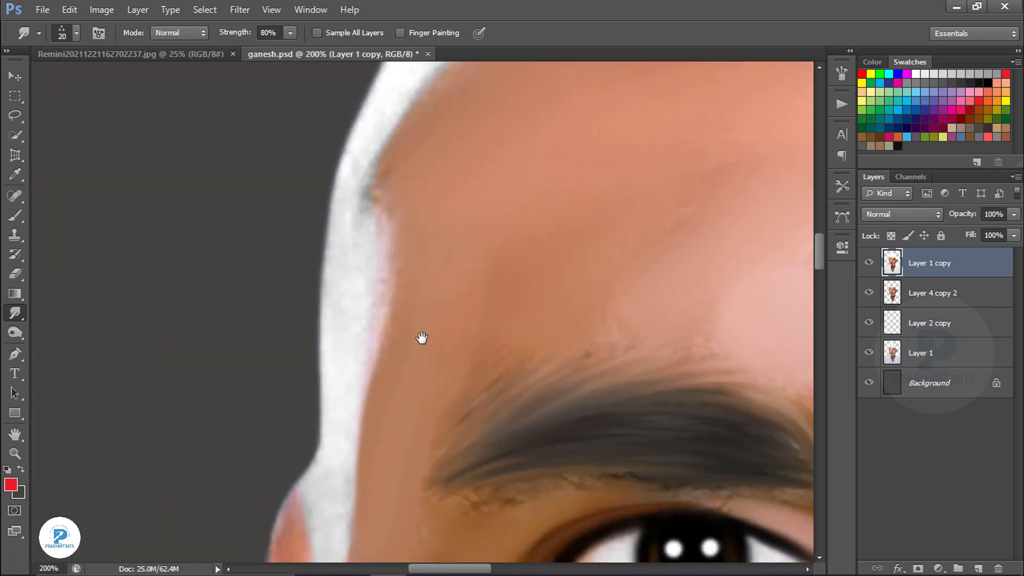
drag(362, 232, 408, 154)
drag(354, 330, 391, 235)
drag(345, 440, 386, 298)
drag(357, 216, 421, 120)
Step: Smudge the white hair at the right temple, above the ear, into long soft strands
mouse_move(746, 298)
mouse_down()
mouse_move(459, 381)
mouse_move(438, 407)
mouse_up()
drag(459, 403, 424, 336)
mouse_move(467, 461)
mouse_down()
mouse_move(443, 395)
mouse_move(453, 237)
mouse_up()
drag(448, 391, 418, 253)
drag(484, 482, 464, 341)
mouse_move(502, 266)
mouse_down()
mouse_move(478, 472)
mouse_move(470, 352)
mouse_up()
drag(403, 541, 373, 426)
Step: Sample light grey beside the cap's rim and paint the rim line across the right temple hair at 34% opacity
click(15, 215)
alt+click(330, 232)
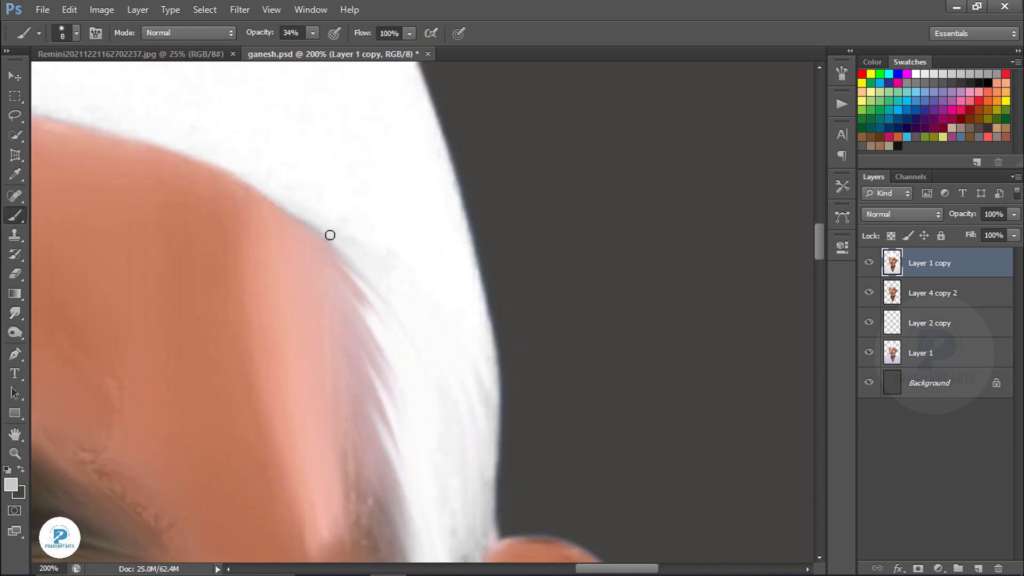
key(ctrl+minus)
key(ctrl+minus)
key(ctrl+minus)
key(ctrl+minus)
key(ctrl+plus)
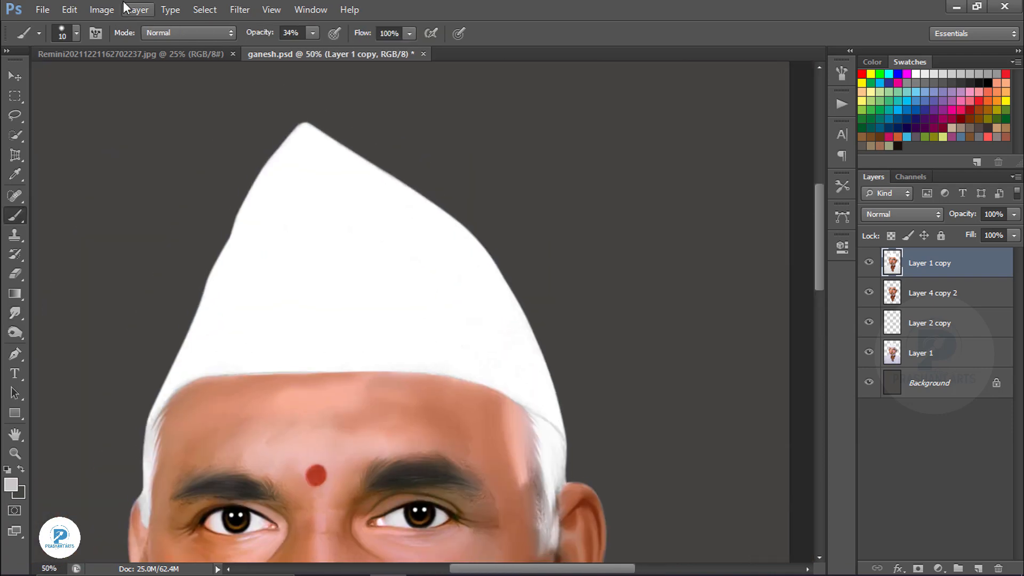
Step: Sample a light grey and dab faint shading on the cap with a 40 px brush at 34% opacity
click(15, 174)
key(b)
drag(308, 144, 308, 323)
key(bracketright)
key(bracketright)
key(bracketright)
key(ctrl+minus)
key(ctrl+minus)
key(ctrl+minus)
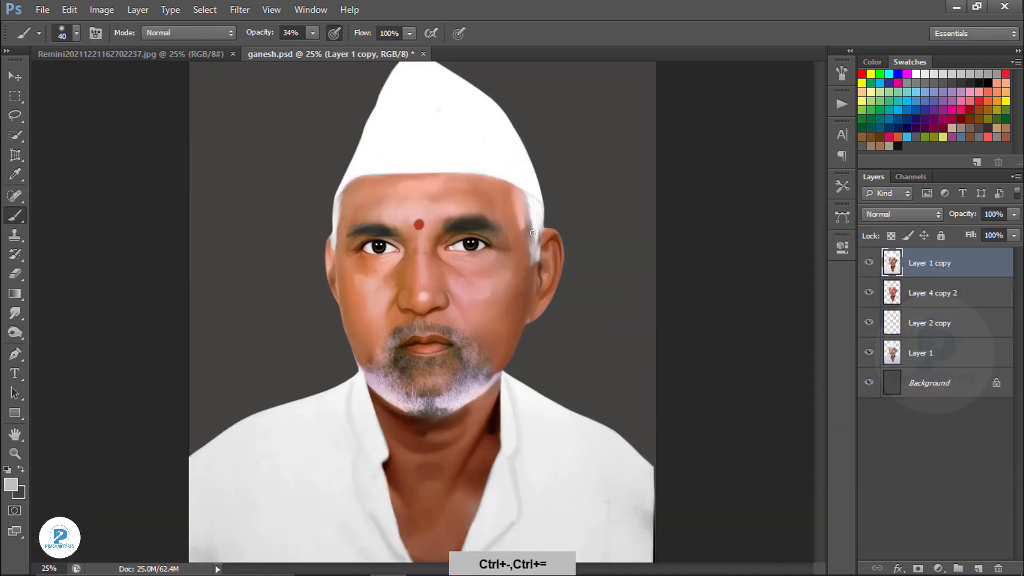
Step: Outline the left part of the cap with a Pen path and turn it into a feathered selection
key(ctrl+plus)
key(ctrl+plus)
key(ctrl+plus)
key(p)
key(Escape)
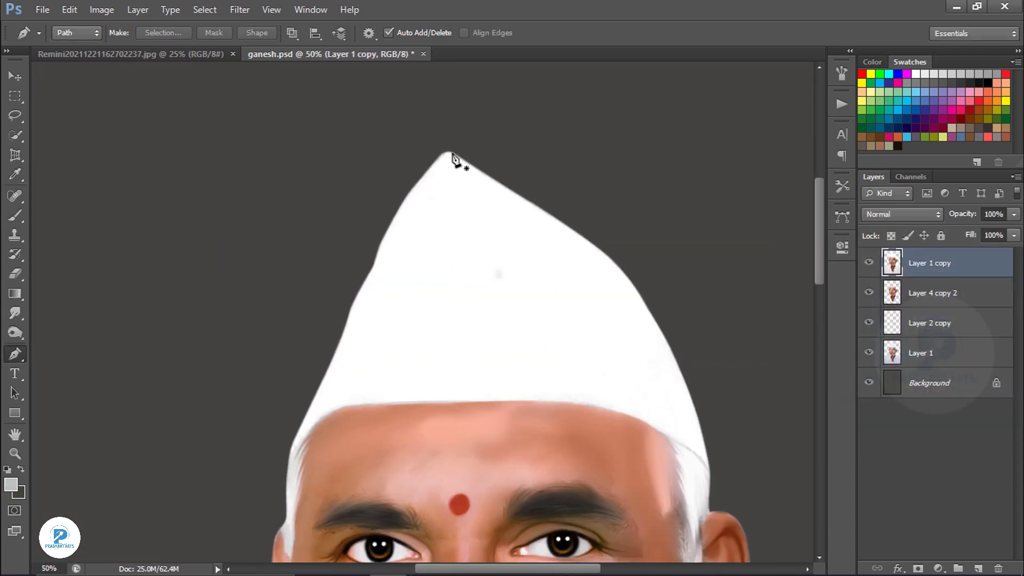
key(ctrl+Return)
key(shift+F6)
key(Return)
Step: Shade the cap's vertical fold in soft grey inside the selection with a 300 px brush, and deselect
click(17, 218)
drag(454, 200, 487, 361)
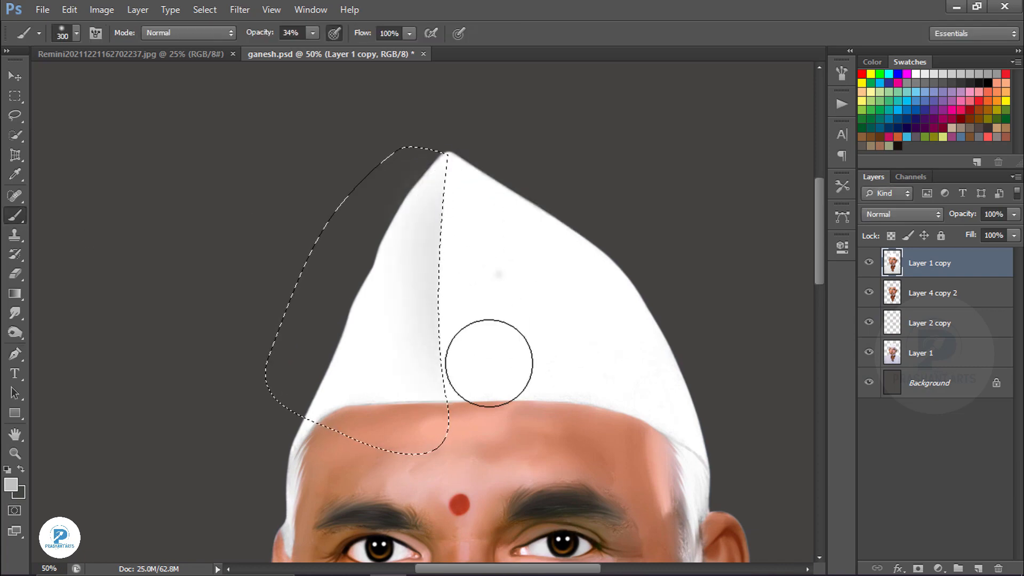
key(ctrl+d)
key(ctrl+minus)
key(ctrl+minus)
key(ctrl+minus)
key(ctrl+plus)
key(ctrl+plus)
key(ctrl+plus)
Step: Blend the grey fold shading on the cap with a 150 px Smudge brush at 53% strength
key(u)
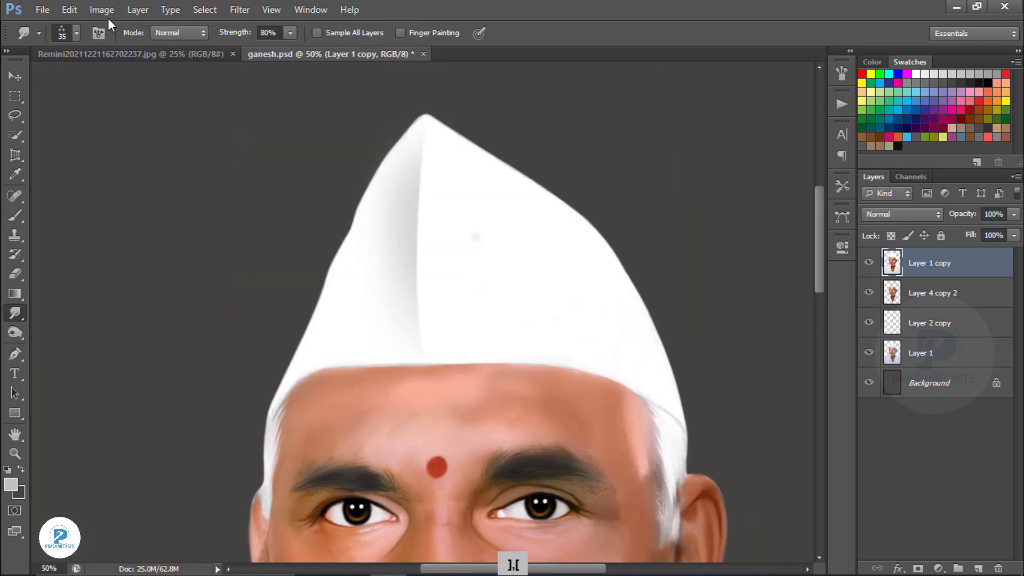
click(77, 33)
key(bracketright)
key(bracketleft)
key(ctrl+minus)
key(ctrl+minus)
key(ctrl+minus)
key(ctrl+minus)
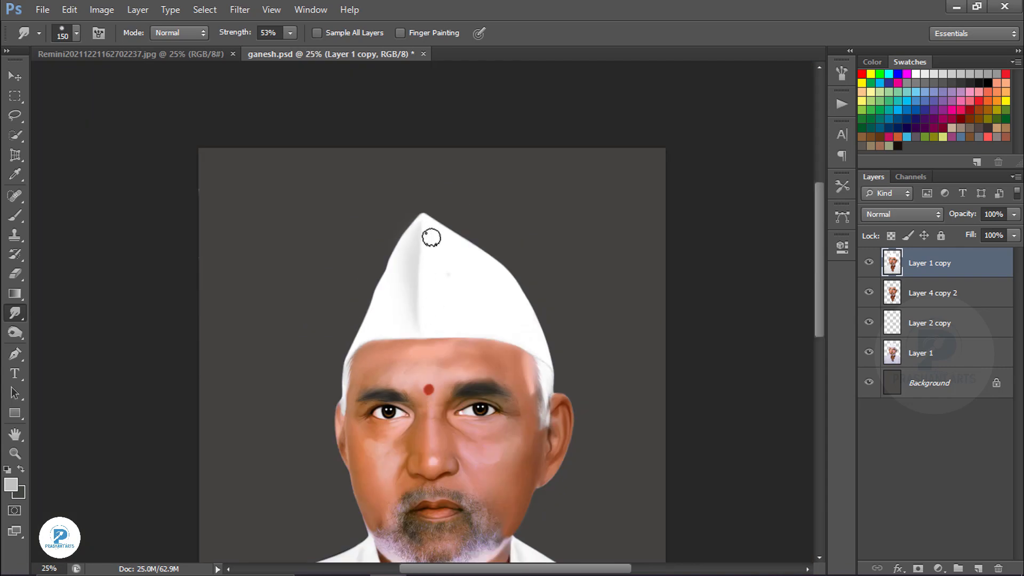
Step: Paint subtle light-grey shading on the right part of the cap with a 175 px brush at 34% opacity
key(ctrl+plus)
key(ctrl+plus)
key(ctrl+plus)
key(b)
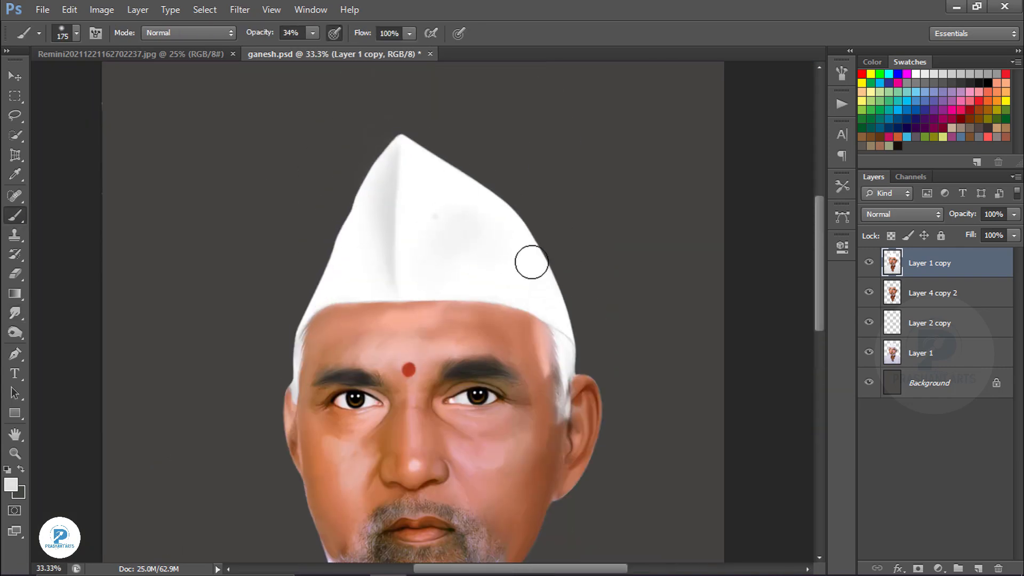
key(ctrl+minus)
key(ctrl+minus)
Step: Smooth the cheeks and the face edge by the ear with the Smudge tool at 53% strength, keeping the figure selected
key(r)
key(ctrl+plus)
key(ctrl+plus)
key(ctrl+plus)
key(ctrl+plus)
key(ctrl+plus)
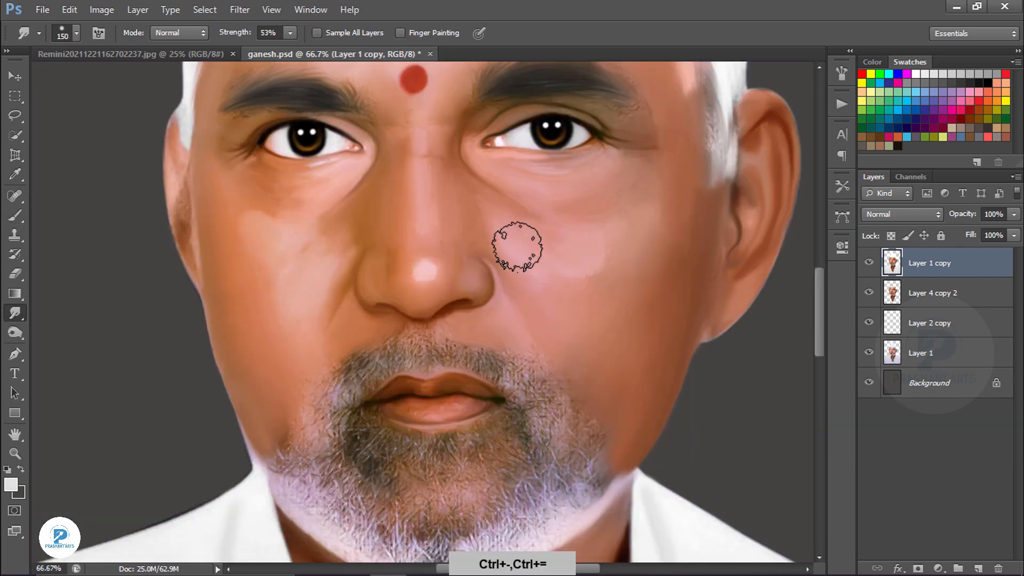
scroll(611, 206, up, 3)
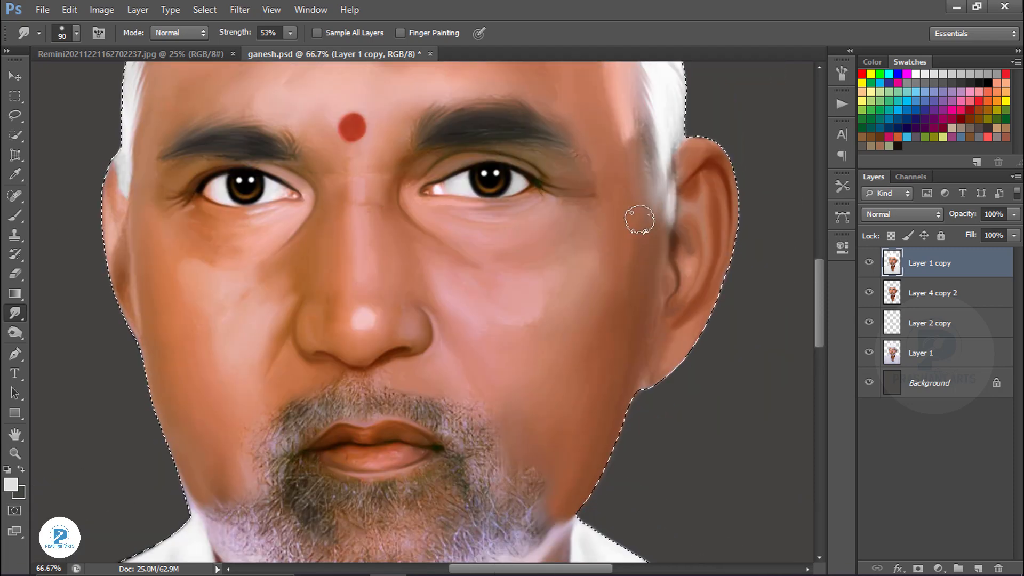
key(ctrl+minus)
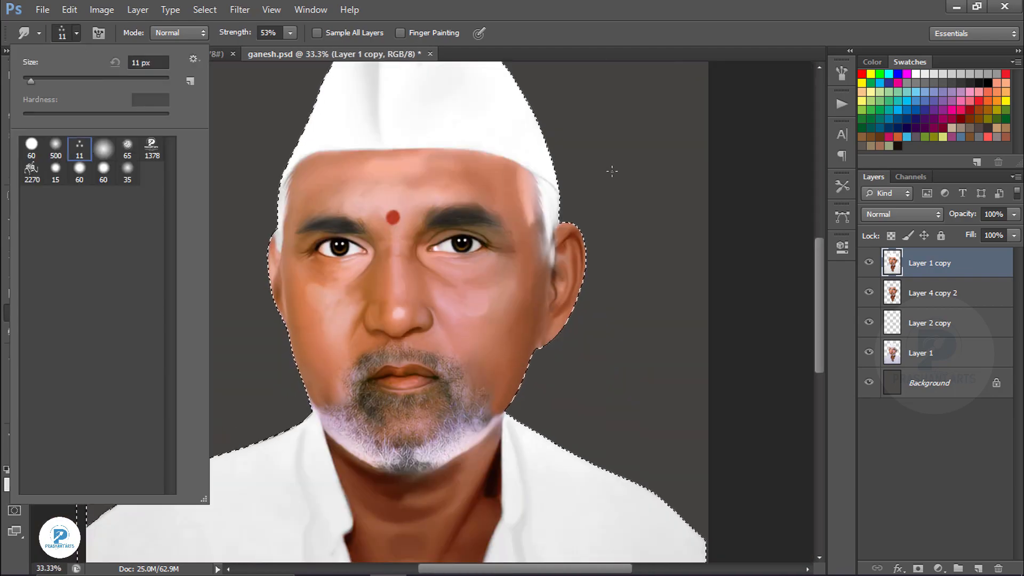
Step: Smudge the left half of the moustache into downward strands with a 20 px multi-dot brush at 80% strength
key(ctrl+equal)
key(ctrl+equal)
key(ctrl+equal)
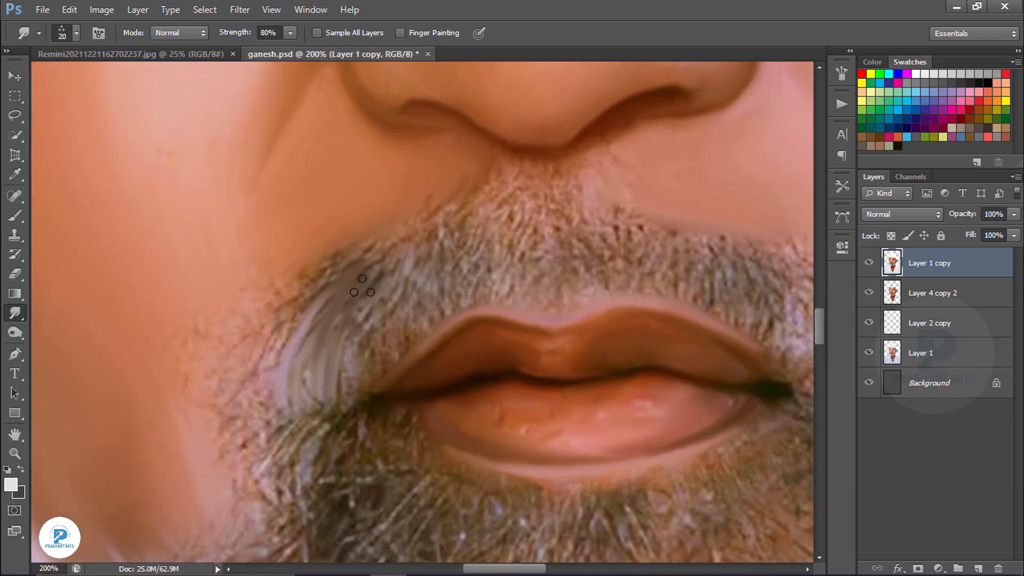
drag(450, 226, 362, 320)
drag(331, 273, 310, 394)
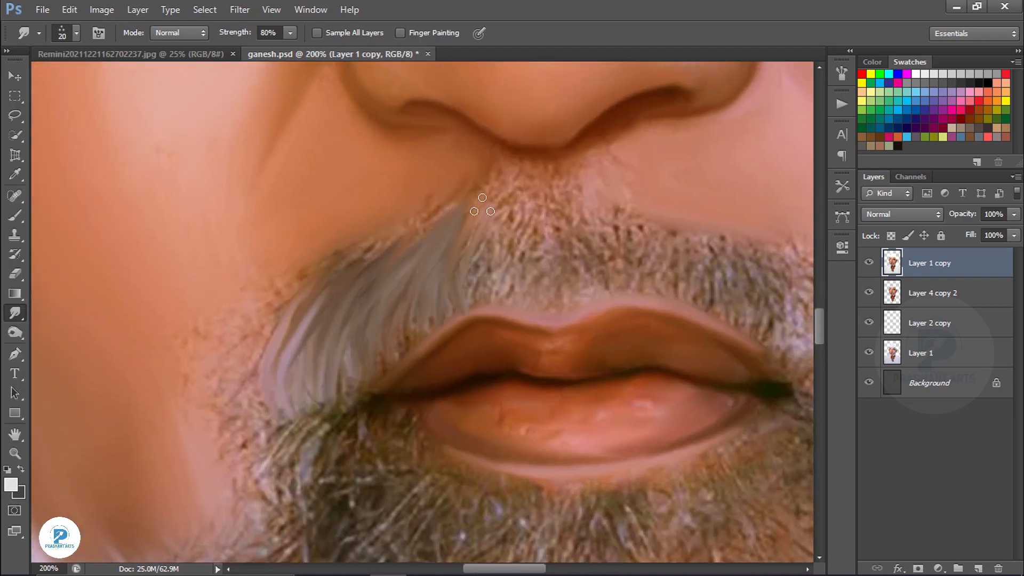
Step: Smudge the middle and right half of the moustache into matching downward strands
drag(618, 298, 395, 323)
drag(576, 293, 621, 405)
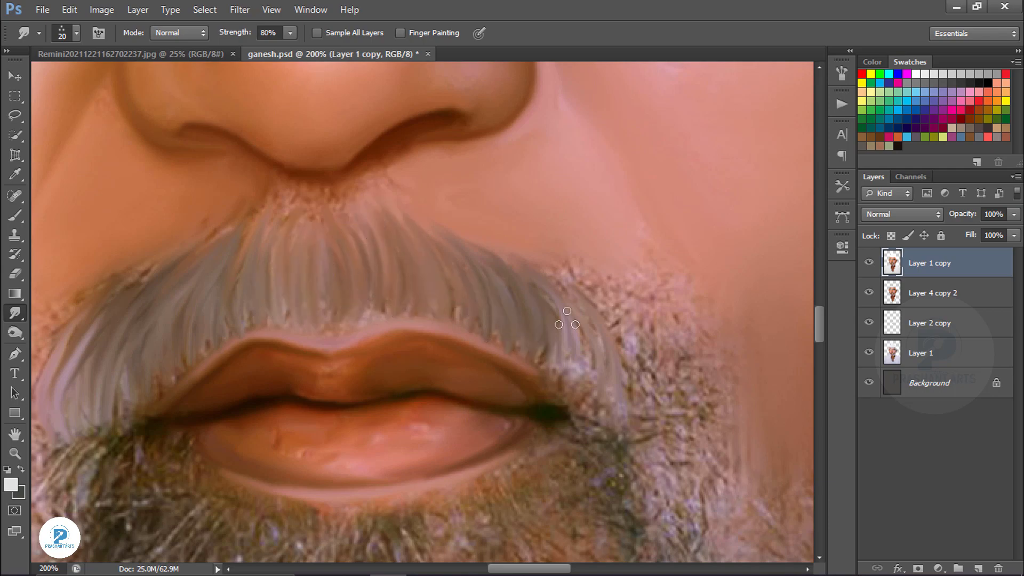
drag(566, 318, 568, 346)
key(ctrl+equal)
key(ctrl+minus)
Step: Smudge the left side of the beard, from the mouth corner to the jaw, into flowing strands with a 20 px brush at 80% strength
drag(378, 407, 469, 246)
key(ctrl+minus)
key(ctrl+minus)
key(ctrl+minus)
key(ctrl+equal)
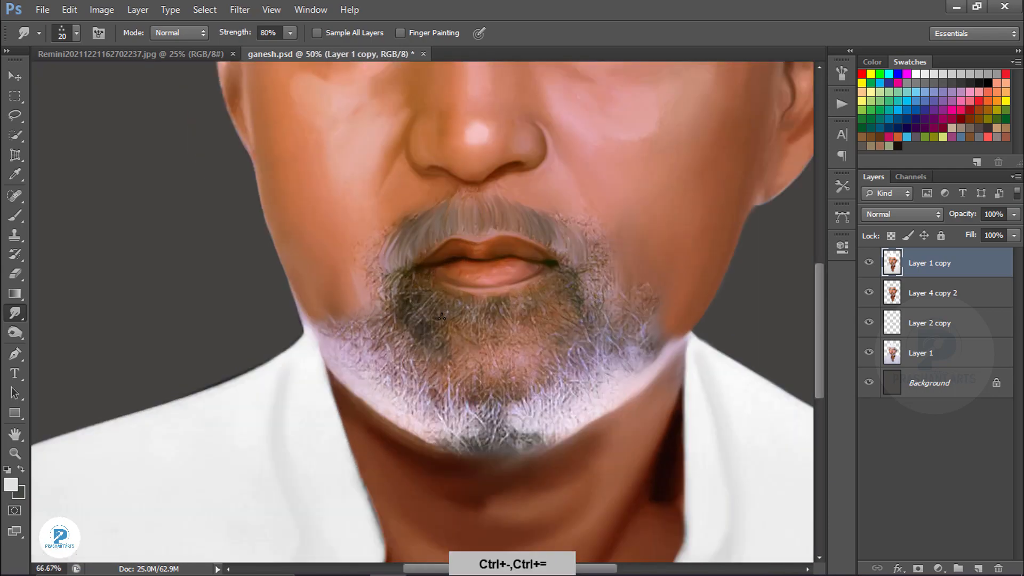
key(ctrl+equal)
mouse_move(392, 255)
mouse_down()
mouse_move(345, 340)
mouse_move(405, 389)
mouse_up()
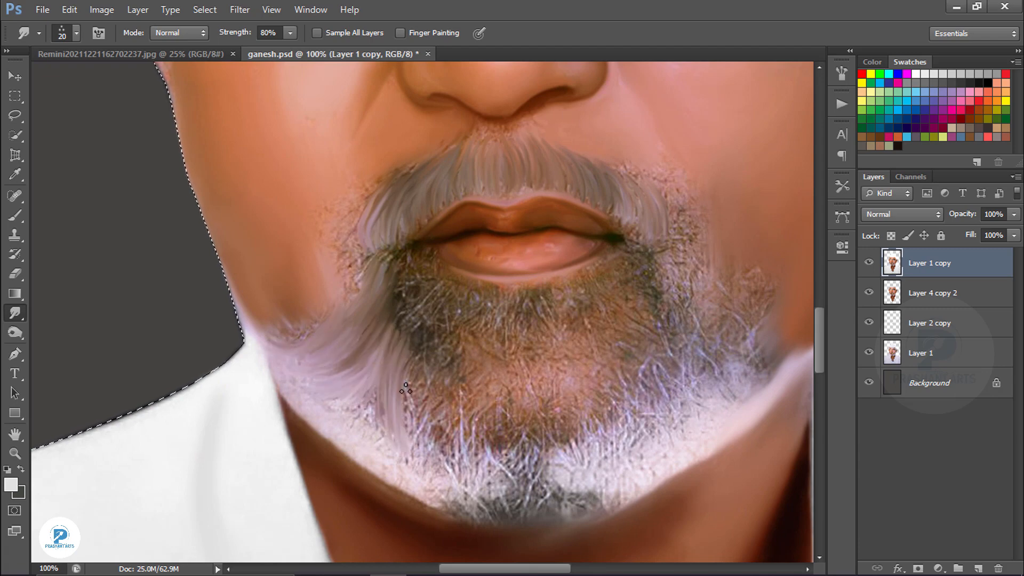
Step: Smudge the beard along the bottom of the chin into tapering downward strands at 80% strength
key(space)
drag(417, 431, 270, 390)
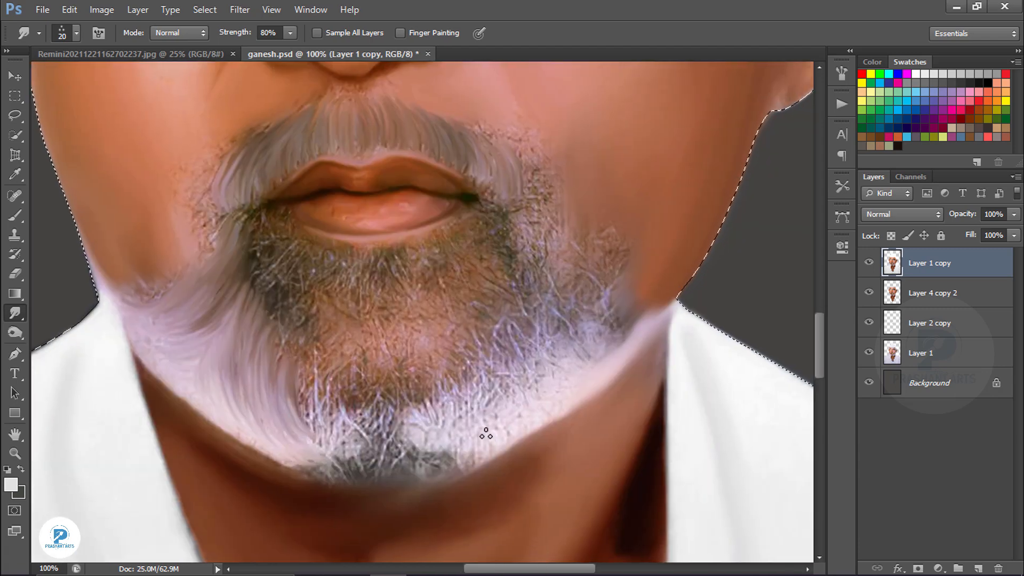
drag(511, 319, 534, 365)
drag(473, 370, 451, 464)
drag(441, 376, 434, 426)
drag(425, 373, 419, 461)
drag(400, 390, 402, 461)
mouse_move(371, 389)
mouse_down()
mouse_move(373, 456)
mouse_move(348, 442)
mouse_up()
drag(331, 365, 310, 443)
drag(381, 410, 390, 472)
Step: Smudge the right side of the beard into strands, from the mouth corner along the jawline
key(ctrl+minus)
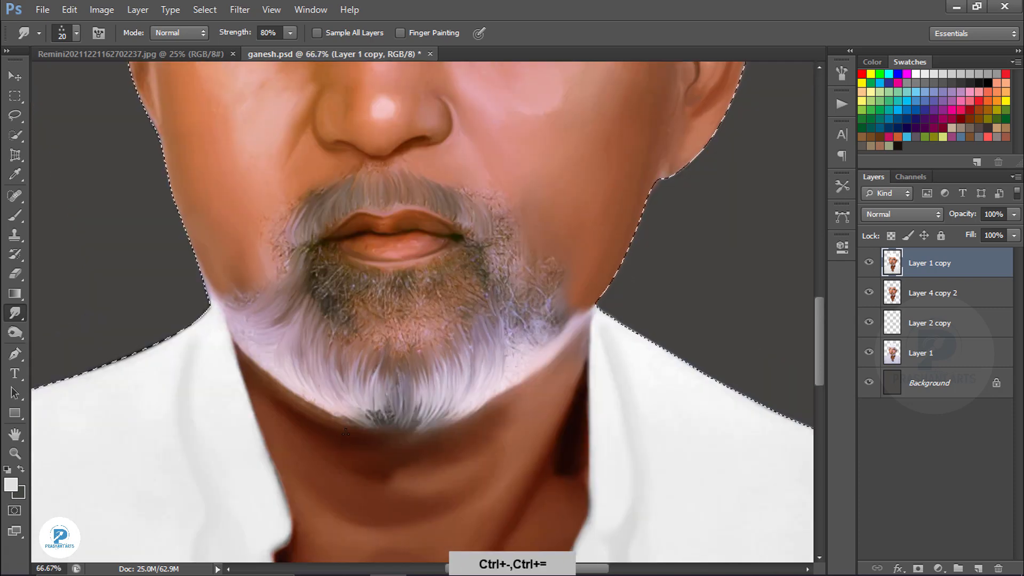
key(ctrl+equal)
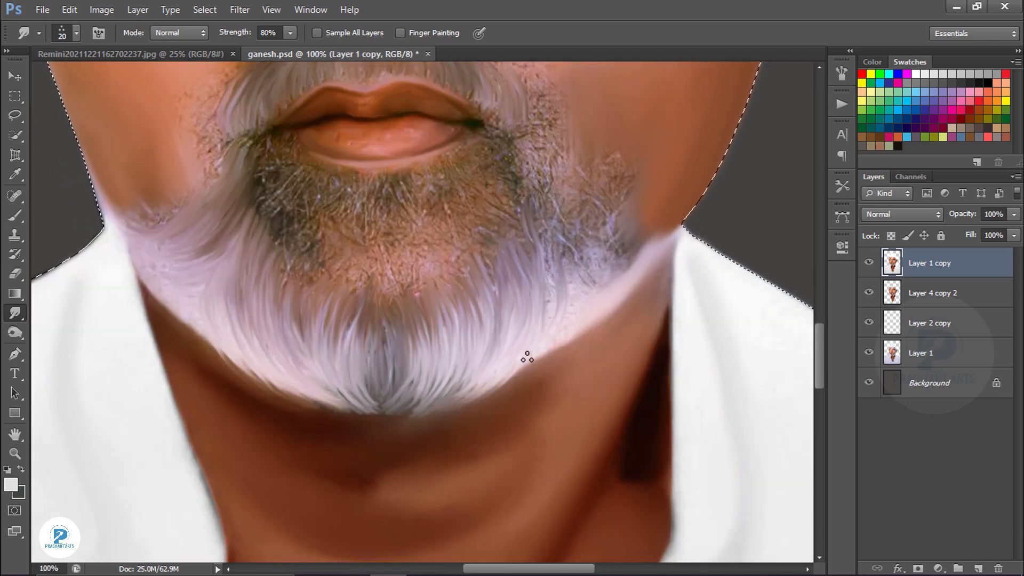
drag(568, 327, 482, 445)
scroll(412, 355, up, 3)
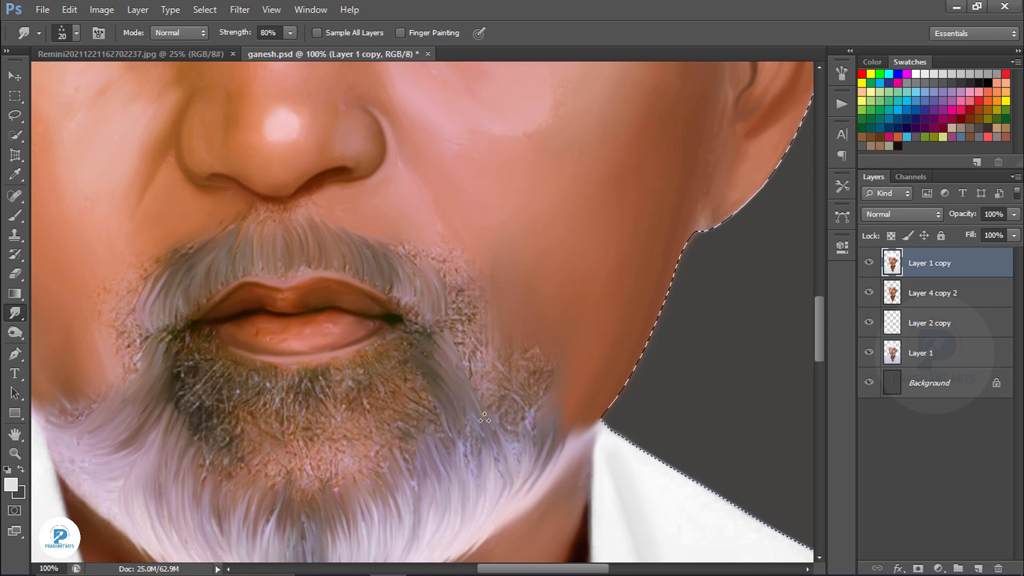
scroll(297, 430, left, 10)
scroll(297, 430, up, 1)
Step: Smudge the rough stubble at the outer right edge of the beard into soft strands with a 25 px brush
key(ctrl+minus)
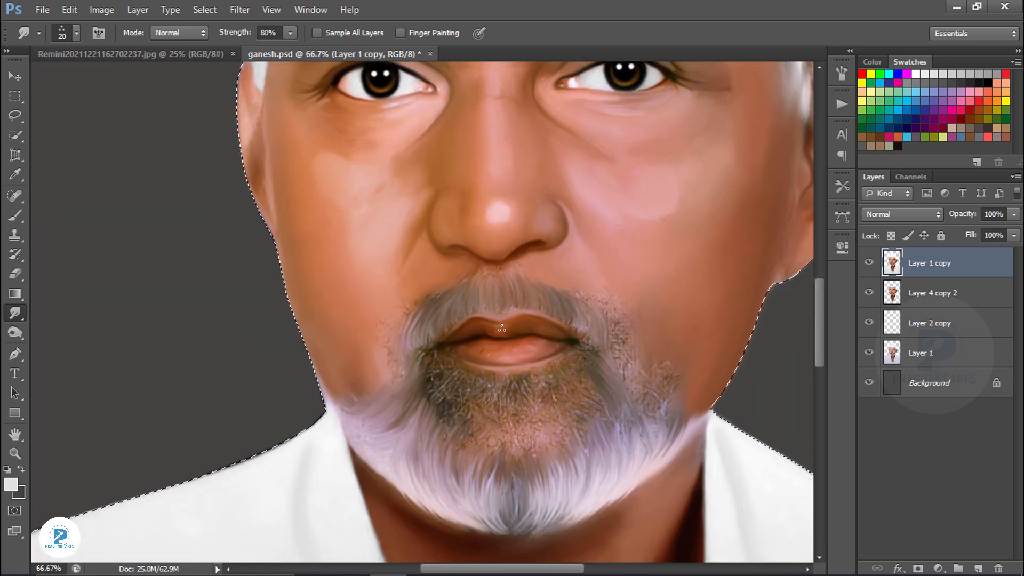
key(ctrl+minus)
key(ctrl+minus)
key(ctrl+equal)
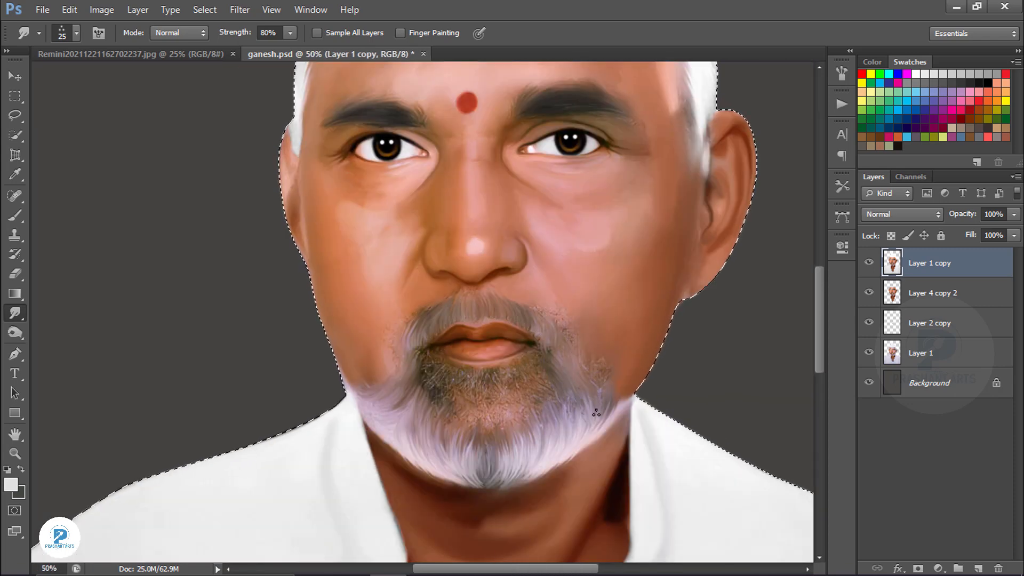
key(ctrl+minus)
key(ctrl+minus)
key(ctrl+equal)
key(ctrl+equal)
key(ctrl+equal)
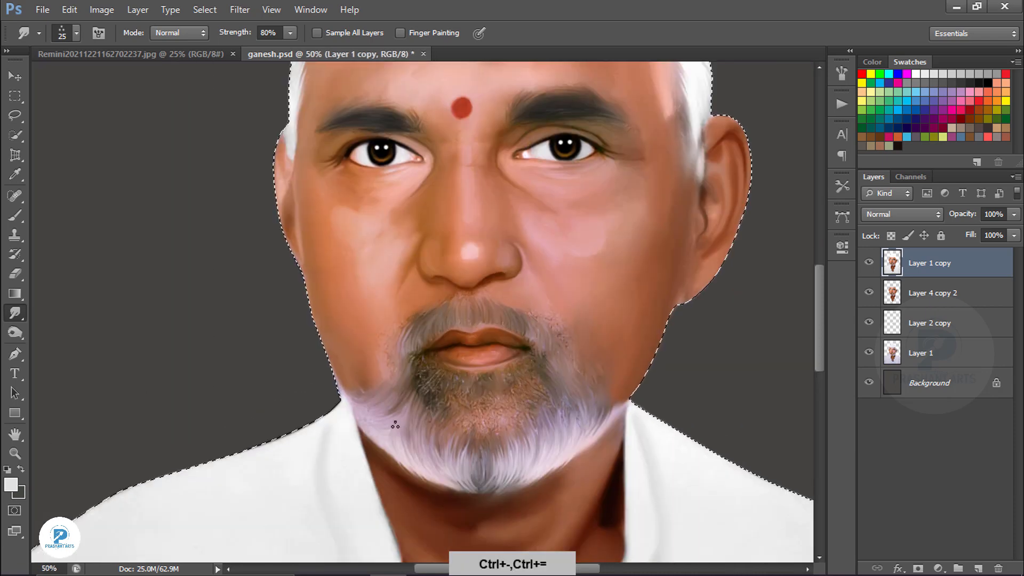
Step: Smudge strands into the right side of the beard and a light tuft below the lower lip
drag(501, 411, 496, 451)
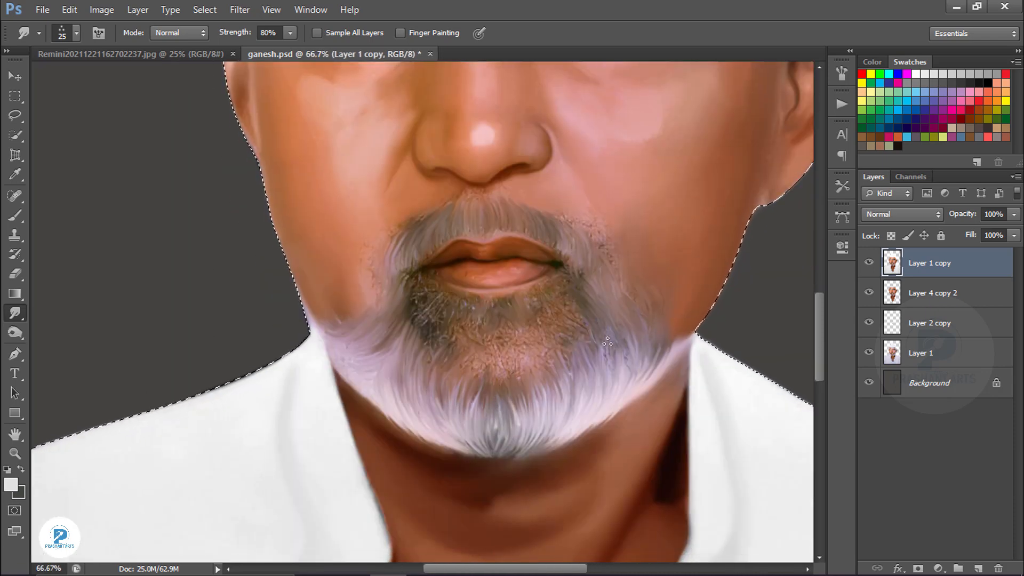
drag(591, 288, 607, 330)
drag(596, 296, 609, 338)
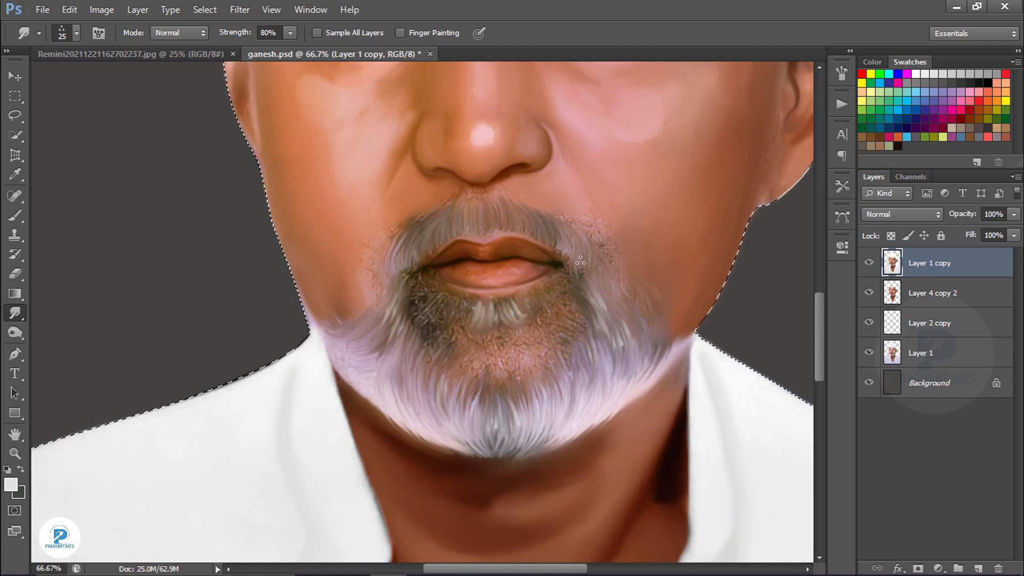
Step: Smooth the forehead skin just below the cap edge on Layer 1 copy 3 with the Smudge tool at 80% strength
key(ctrl+minus)
key(ctrl+minus)
key(ctrl+minus)
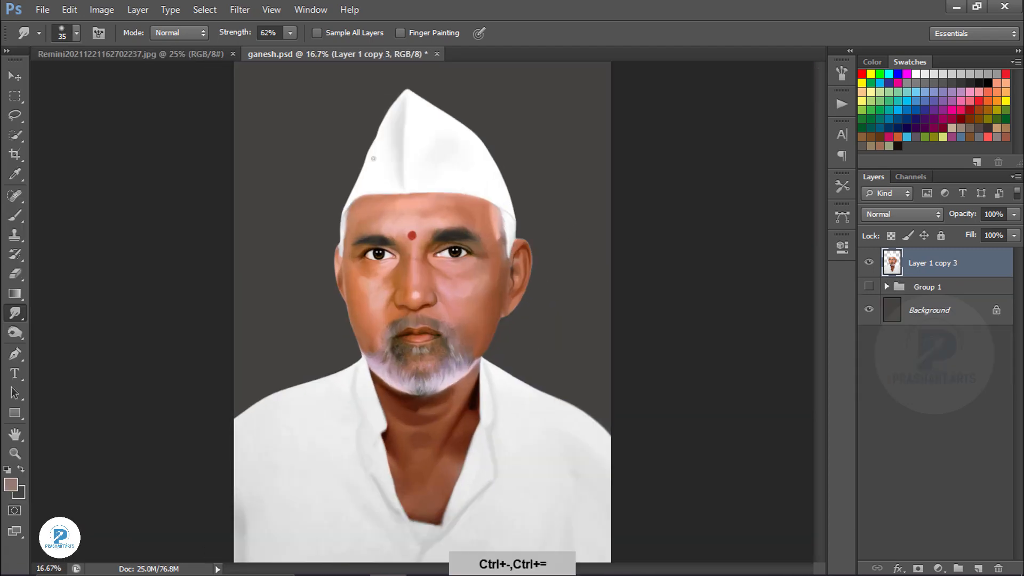
key(ctrl+equal)
key(ctrl+equal)
key(ctrl+equal)
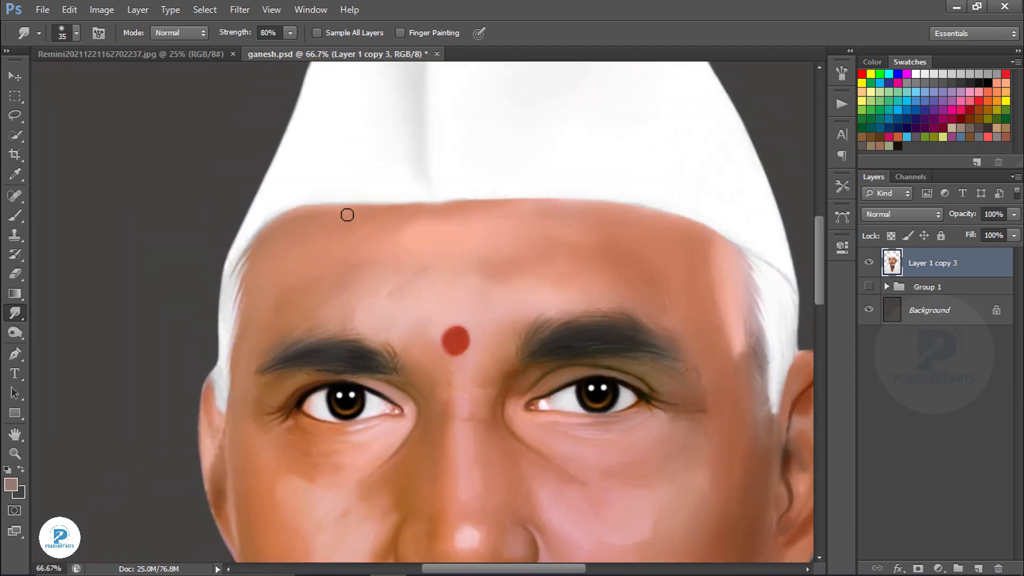
key(ctrl+equal)
key(ctrl+equal)
key(bracketleft)
key(bracketleft)
drag(425, 247, 319, 313)
mouse_move(789, 286)
mouse_down()
mouse_move(217, 324)
mouse_move(427, 319)
mouse_up()
mouse_move(496, 336)
mouse_down()
mouse_move(279, 274)
mouse_move(560, 325)
mouse_up()
Step: Blend the skin tones across the middle of the forehead above the red mark with a 50 px Smudge brush
key(])
key(])
key(])
key(])
key(])
drag(267, 302, 352, 379)
drag(70, 421, 789, 341)
drag(596, 431, 466, 226)
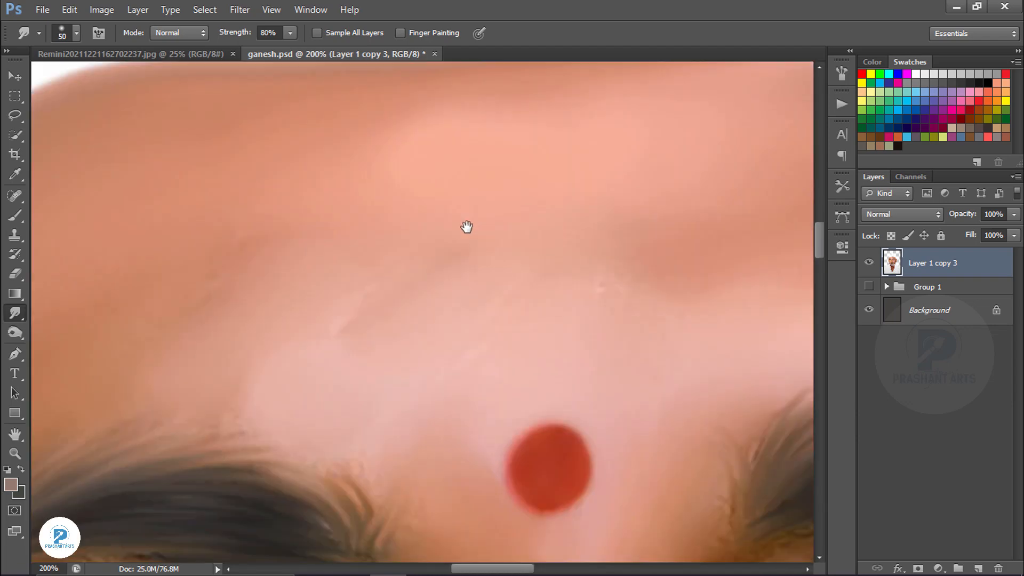
Step: Smooth the upper and right parts of the forehead with the Smudge tool, starting with a 40 px brush
key([)
drag(238, 221, 478, 274)
drag(472, 70, 404, 346)
drag(808, 463, 560, 290)
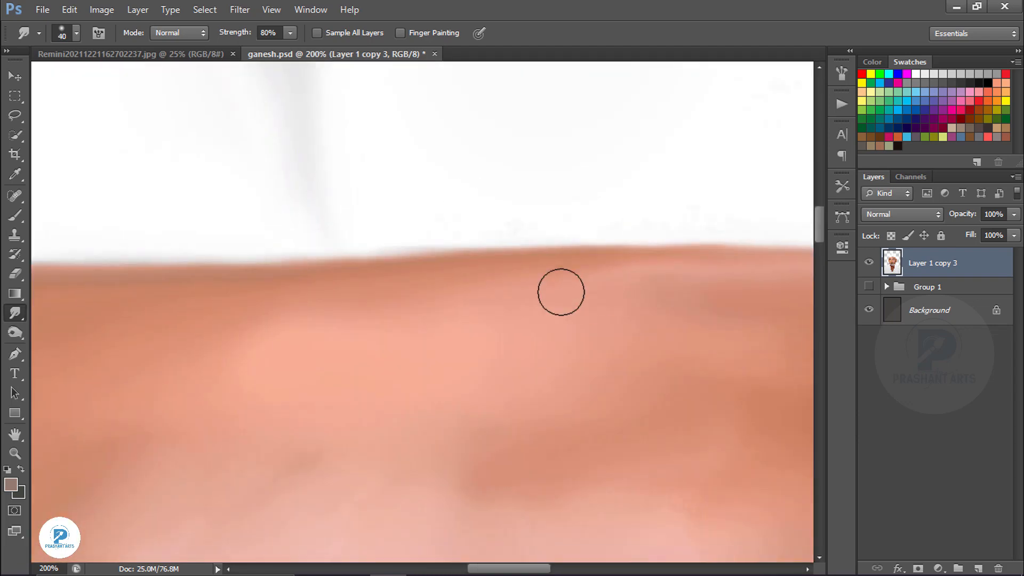
drag(275, 461, 318, 272)
key(])
key(])
key(])
drag(85, 464, 477, 345)
Step: Smooth the skin around the left eye and below its eyebrow with a 20 to 25 px Smudge brush
key([)
key([)
key([)
key([)
key(ctrl+plus)
drag(395, 521, 534, 220)
key([)
key([)
key([)
drag(789, 256, 523, 247)
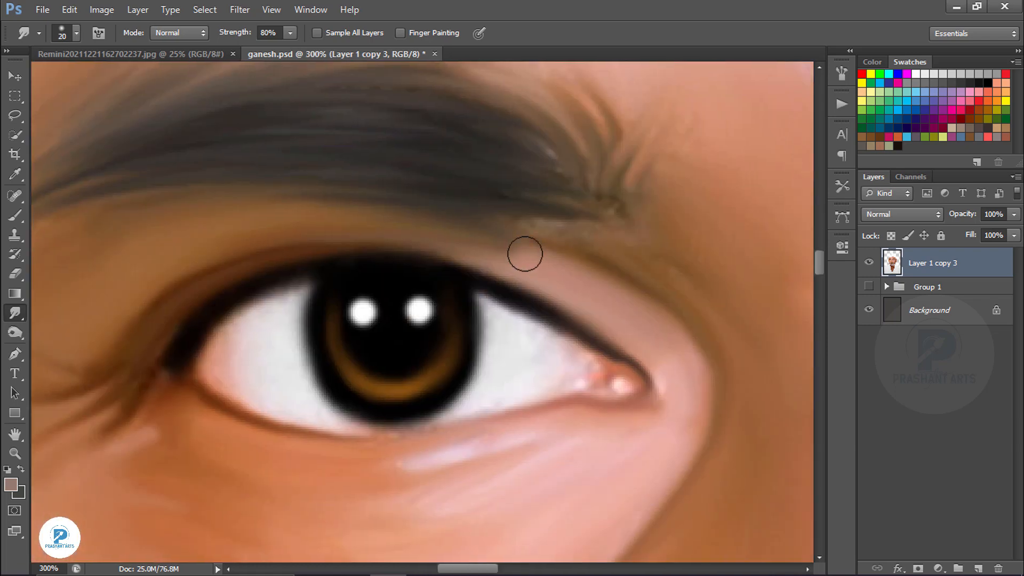
drag(338, 213, 650, 222)
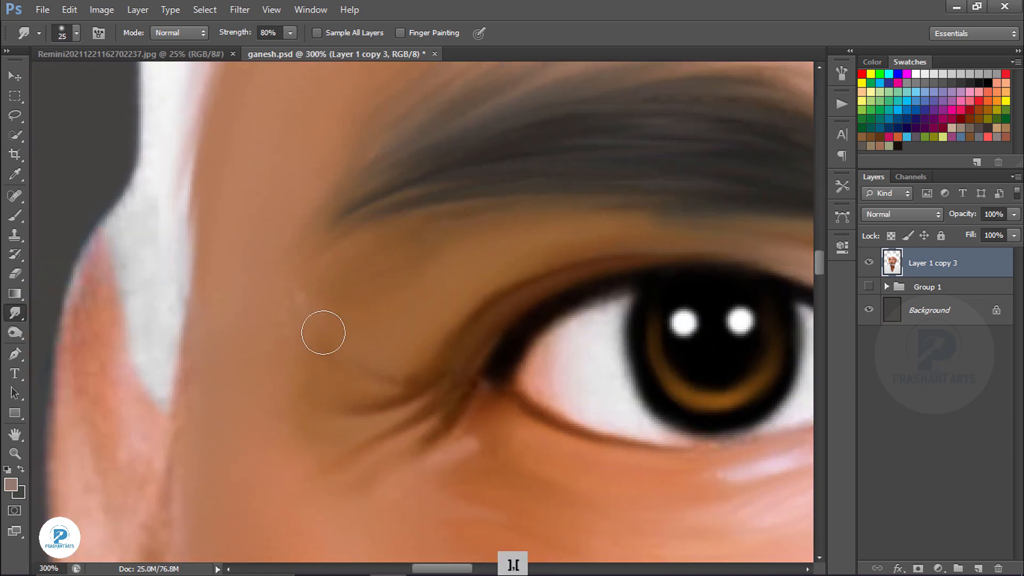
drag(564, 494, 393, 277)
Step: Paint fine strands in a sampled pinkish-grey over the white hair above the right ear with a 9 px brush at 100% opacity
key(ctrl+minus)
key(ctrl+minus)
key(ctrl+minus)
key(ctrl+minus)
key(ctrl+minus)
key(ctrl+plus)
key(ctrl+plus)
key(ctrl+plus)
key(ctrl+plus)
key([)
mouse_move(632, 288)
mouse_down()
mouse_move(422, 357)
mouse_move(450, 470)
mouse_up()
click(15, 216)
alt+click(428, 312)
drag(451, 166, 515, 303)
drag(456, 189, 505, 324)
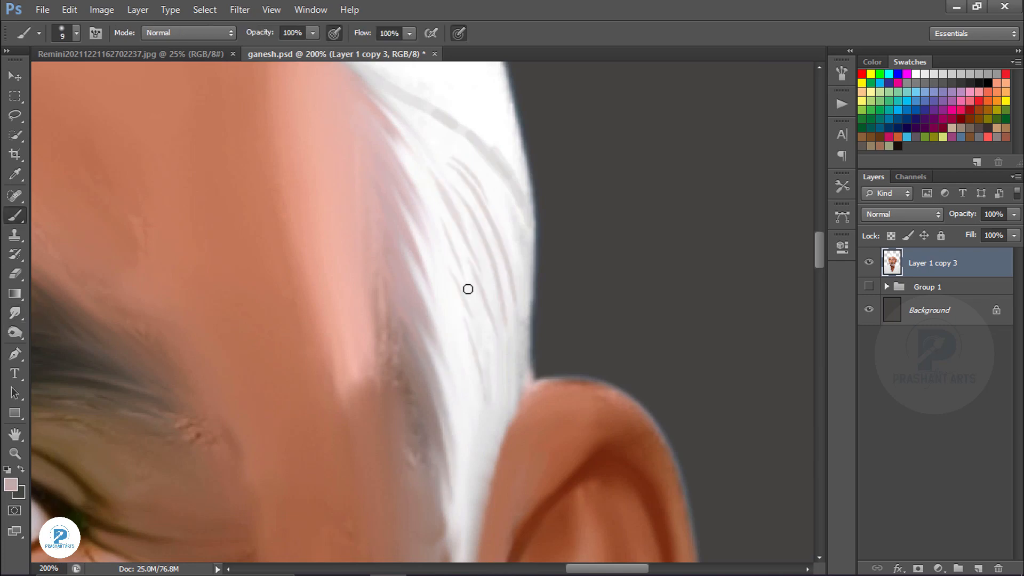
Step: Smooth the stubbly skin around the left edge of the moustache with a 25 px Smudge brush at 80% strength
key(ctrl+minus)
key(ctrl+minus)
key(ctrl+minus)
mouse_move(454, 347)
mouse_down()
mouse_move(513, 240)
mouse_move(649, 90)
mouse_up()
key(ctrl+plus)
key(ctrl+plus)
key(ctrl+plus)
click(15, 313)
key([)
key([)
drag(316, 84, 572, 164)
key([)
key([)
key([)
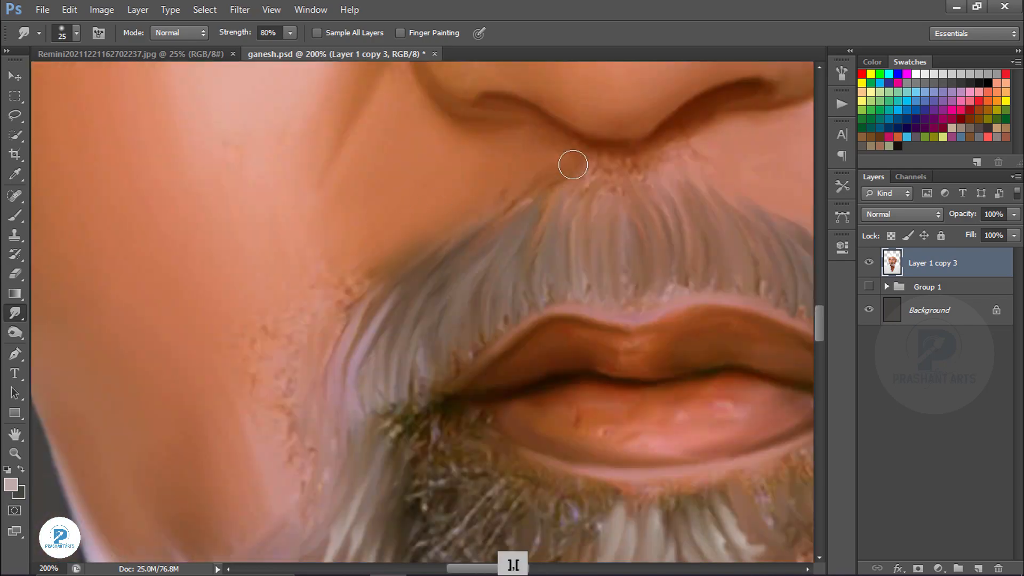
drag(336, 285, 306, 250)
drag(265, 388, 299, 231)
Step: Smooth the coarse stubble between the lower lip and chin beard into even skin, refining around the tuft with a 15 px Smudge brush
key(])
drag(421, 232, 165, 155)
drag(587, 368, 463, 427)
mouse_move(495, 448)
mouse_down()
mouse_move(606, 395)
mouse_move(627, 212)
mouse_up()
key([)
mouse_move(597, 327)
mouse_down()
mouse_move(311, 402)
mouse_move(232, 266)
mouse_move(325, 320)
mouse_move(393, 389)
mouse_move(249, 215)
mouse_move(254, 204)
mouse_move(215, 263)
mouse_move(319, 365)
mouse_move(294, 282)
mouse_up()
key(])
mouse_move(208, 330)
mouse_down()
mouse_move(252, 274)
mouse_move(464, 454)
mouse_move(555, 257)
mouse_move(689, 274)
mouse_move(673, 473)
mouse_move(368, 339)
mouse_move(227, 381)
mouse_move(410, 257)
mouse_up()
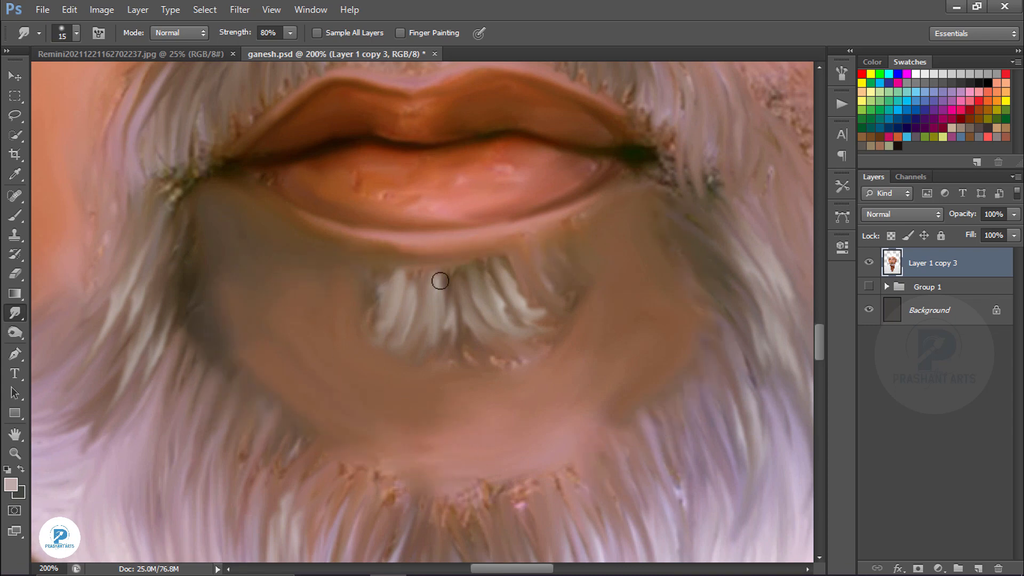
drag(558, 354, 548, 271)
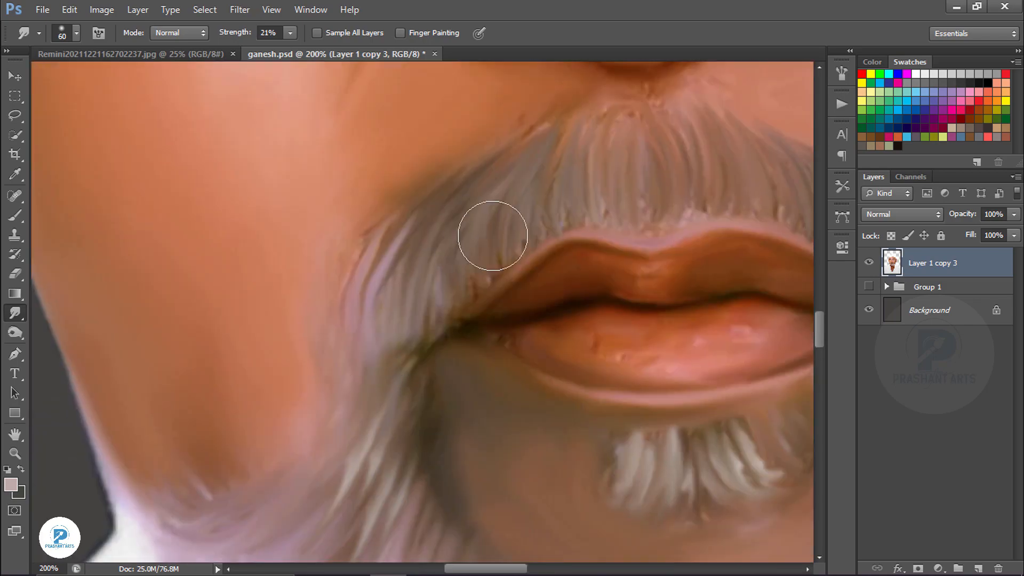
Step: Softly blend the moustache and beard strands with a 60 px Smudge brush at 21% strength
drag(746, 223, 543, 245)
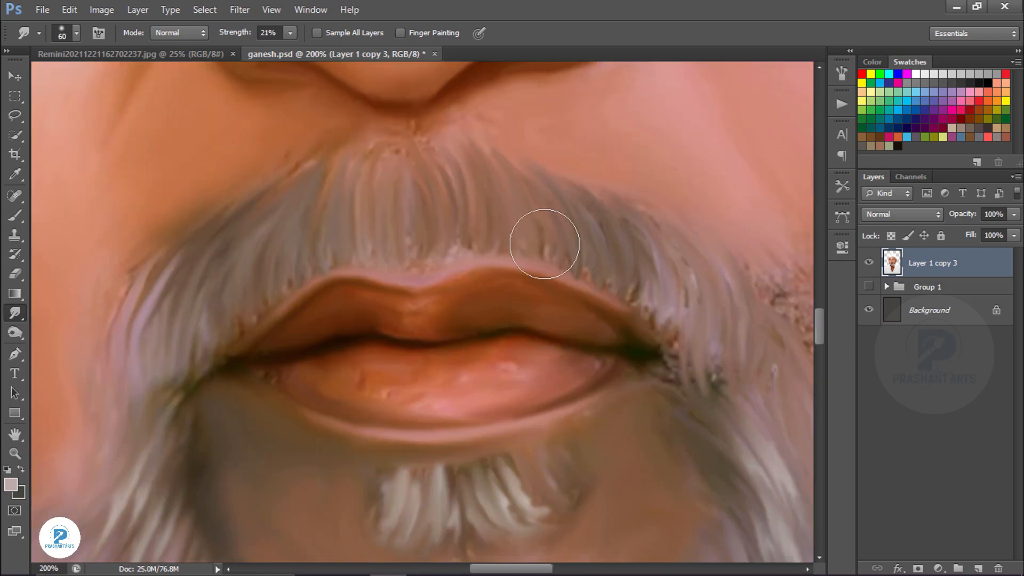
drag(773, 421, 473, 306)
drag(182, 373, 563, 248)
drag(544, 496, 387, 282)
drag(655, 295, 496, 329)
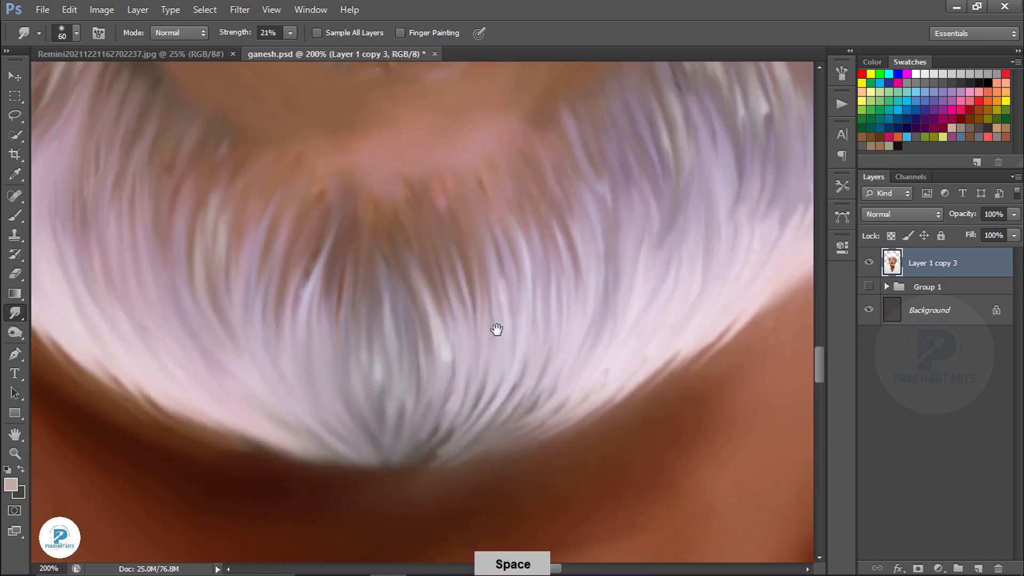
drag(773, 140, 608, 409)
key(ctrl+minus)
key(ctrl+minus)
key(ctrl+minus)
key(ctrl+plus)
key(ctrl+plus)
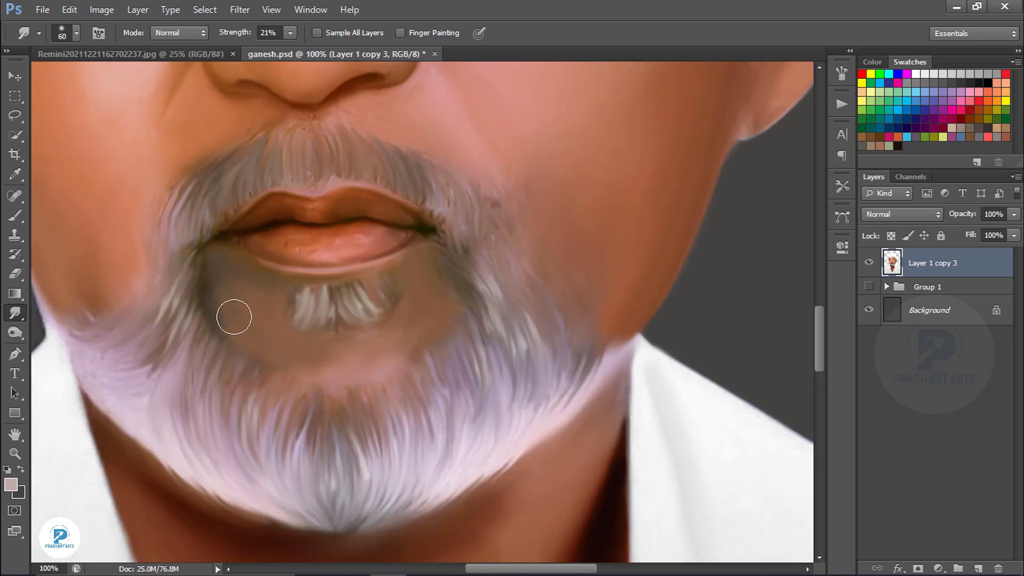
Step: Paint a faint orange skin tone on the chin below the lower lip with a 100 px brush at 23% opacity
text(b23)
key(Return)
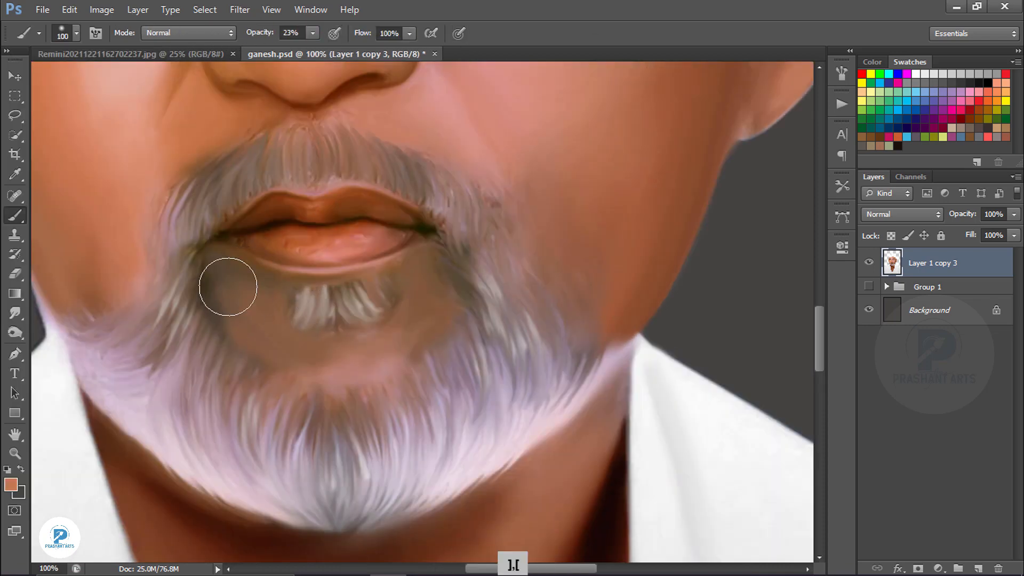
key(bracketleft)
Step: Smudge the hair around the right mouth corner into fine strands with a 10 px multi-dot brush at 85% strength
key(r)
key(ctrl+plus)
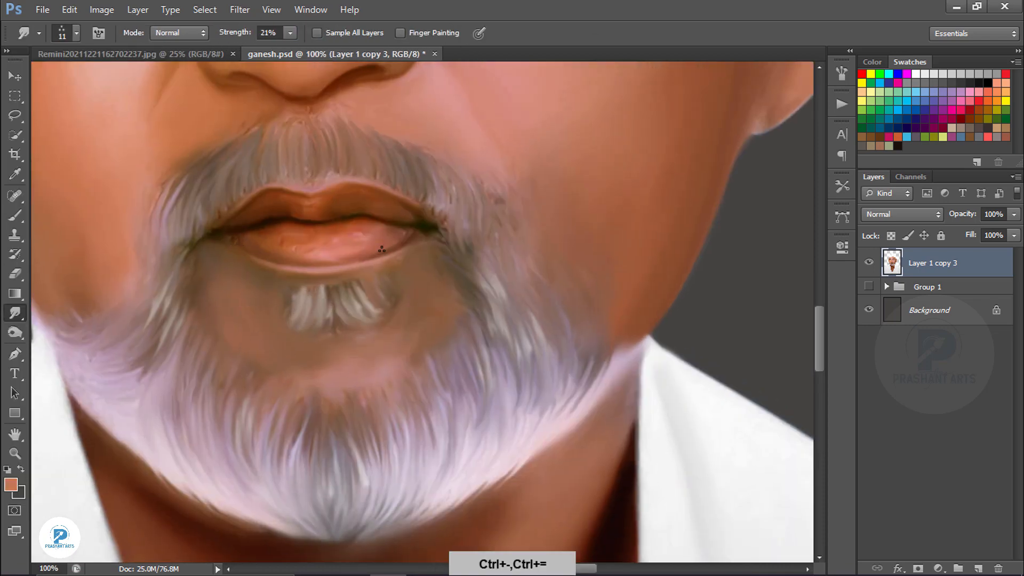
mouse_move(282, 235)
mouse_down()
mouse_move(327, 418)
mouse_move(384, 292)
mouse_move(290, 331)
mouse_move(534, 335)
mouse_up()
key(space)
key(ctrl+minus)
key(ctrl+minus)
key(ctrl+minus)
key(bracketleft)
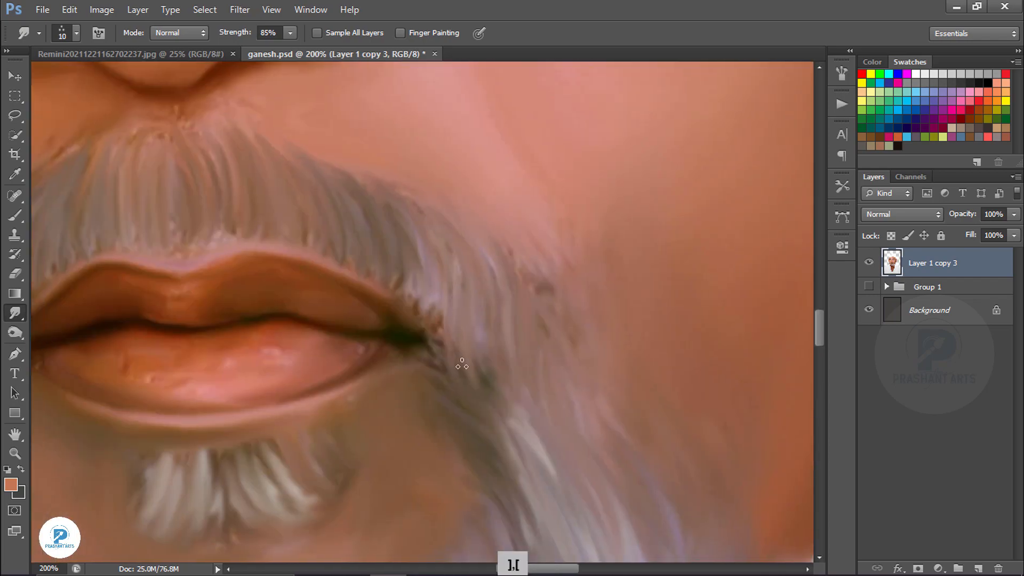
Step: Paint fine strands over the lower beard in sampled beard colours with a 10 px brush at 23% opacity
key(ctrl+minus)
key(ctrl+minus)
key(ctrl+plus)
key(ctrl+plus)
key(ctrl+plus)
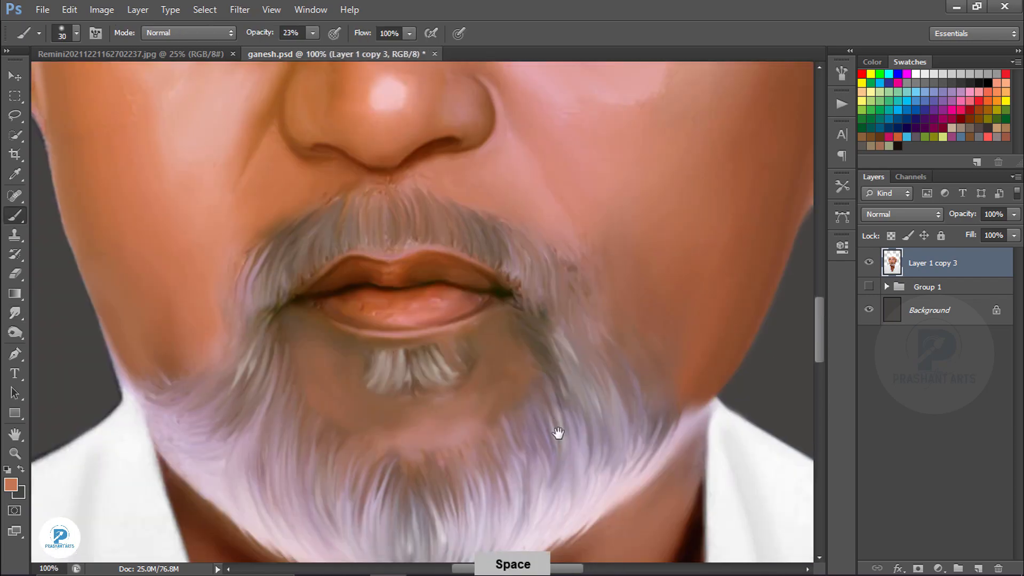
key(b)
alt+click(568, 388)
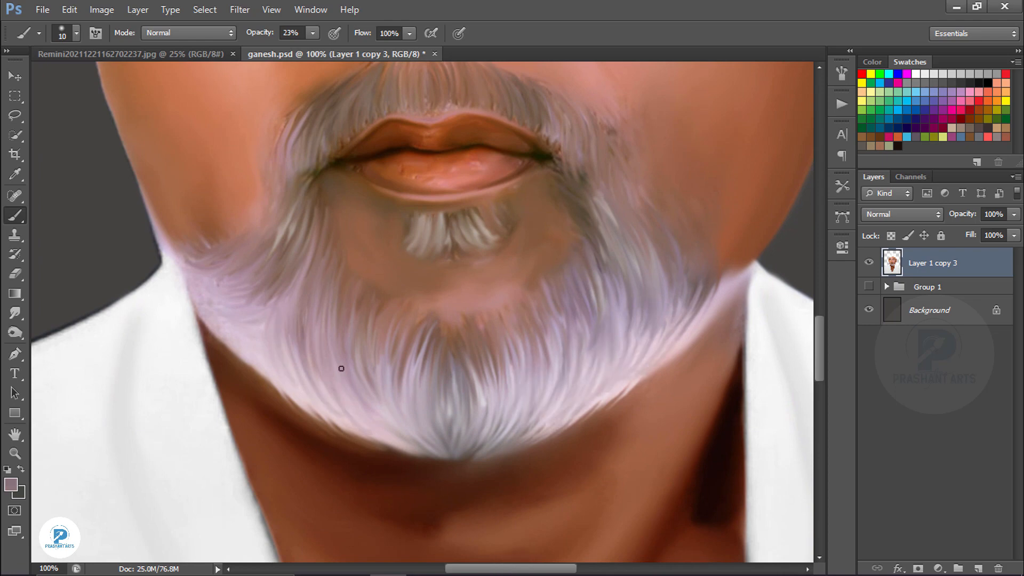
drag(587, 337, 566, 415)
alt+click(603, 392)
key(space)
Step: Paint light pinkish hairs over the moustache, beard and right jaw edge with an 8 px brush at 45% opacity
drag(326, 175, 348, 270)
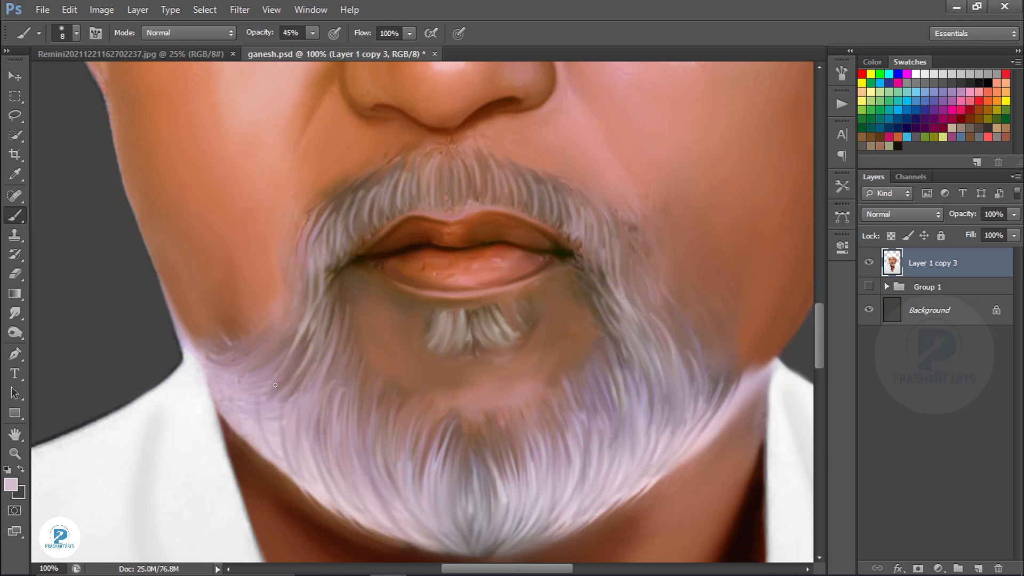
key(ctrl+minus)
key(ctrl+minus)
drag(618, 302, 592, 342)
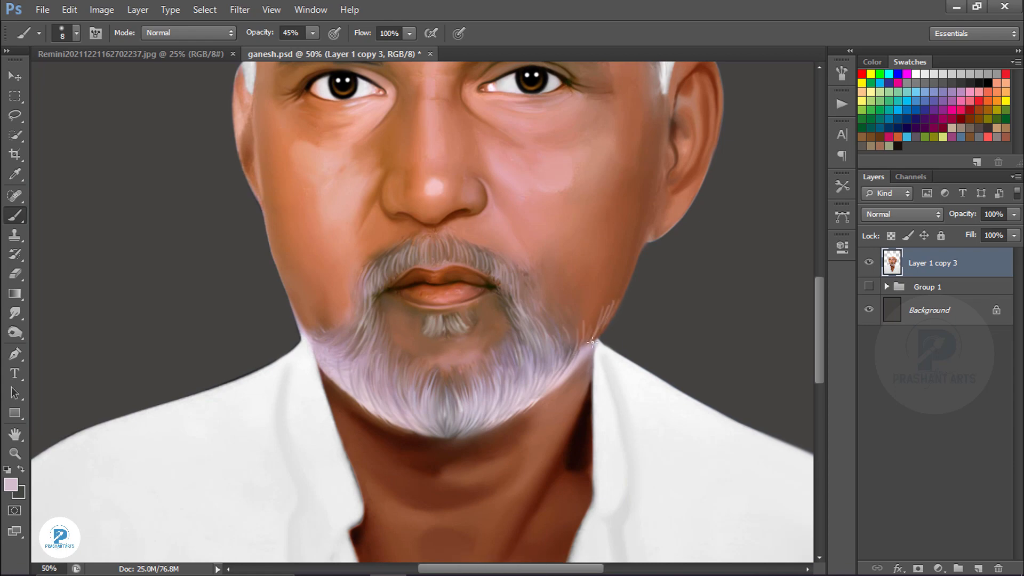
Step: Bring the chetak bg.jpg image into ganesh.psd, place its layer beneath the man's cutout layer and position it to fill the canvas
key(ctrl+minus)
key(ctrl+minus)
click(15, 76)
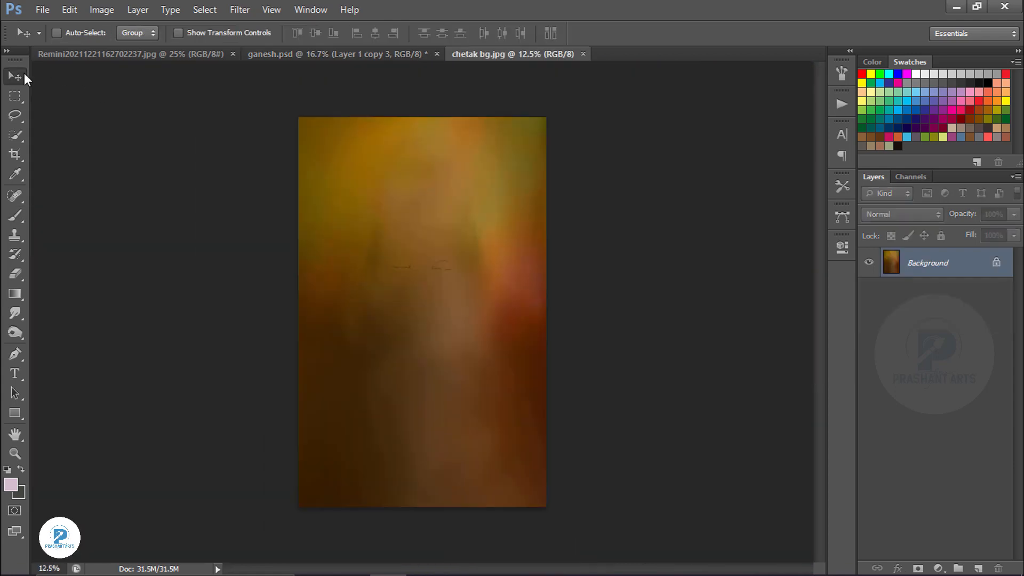
drag(491, 228, 376, 145)
drag(960, 272, 960, 307)
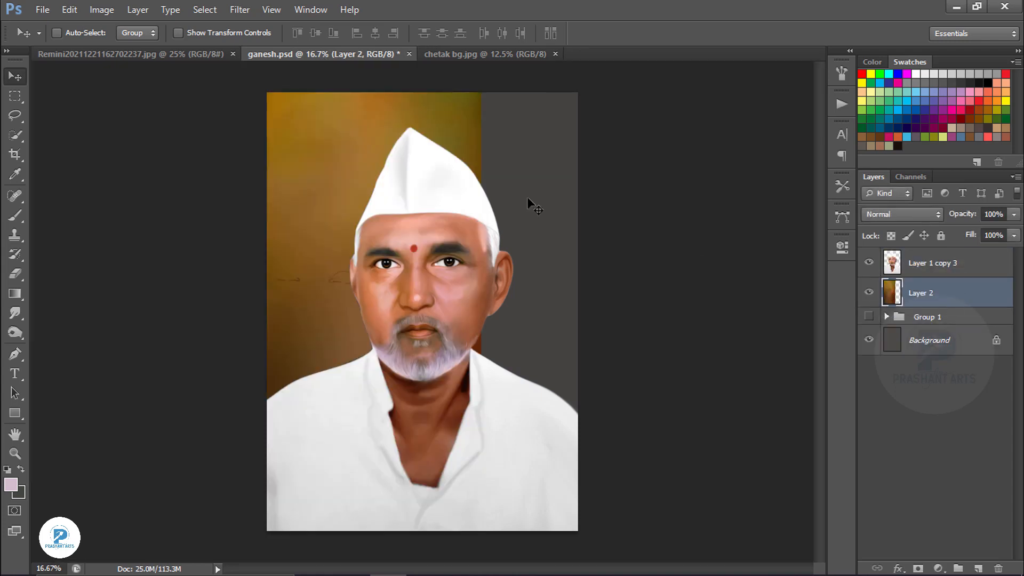
drag(318, 152, 435, 166)
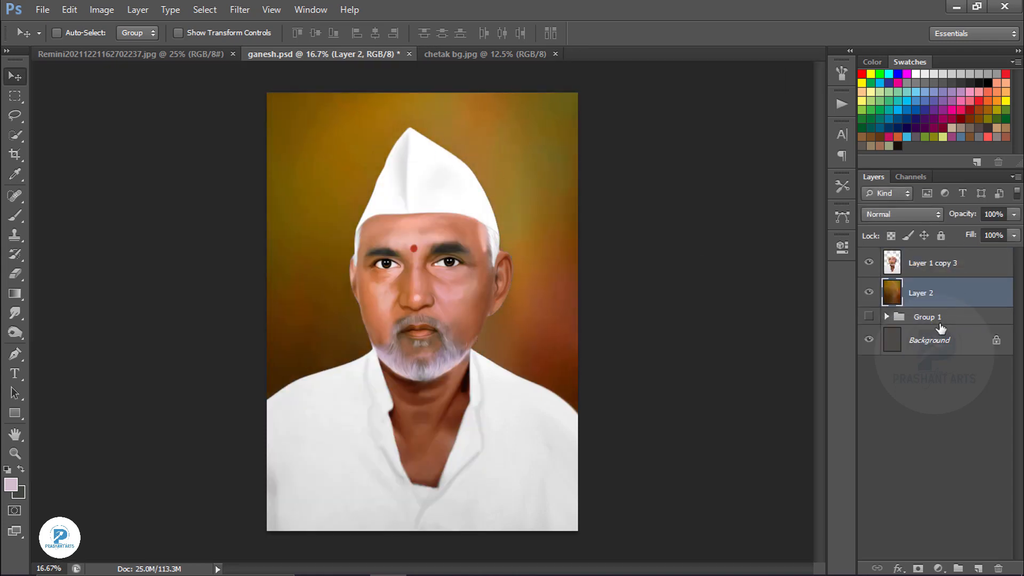
Step: Smudge the new background beside the man's jaw and shoulder with a soft 600 px brush at 85% strength
click(10, 315)
click(76, 33)
double_click(104, 181)
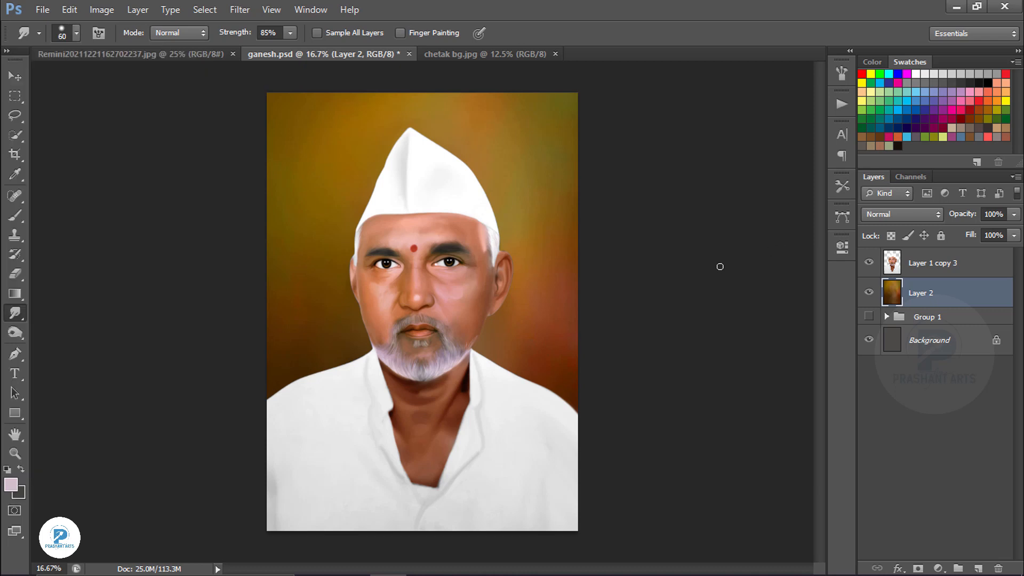
key(bracketright)
key(bracketright)
key(bracketright)
key(bracketright)
key(bracketright)
key(bracketright)
key(bracketright)
key(ctrl+minus)
key(ctrl+plus)
drag(530, 366, 491, 353)
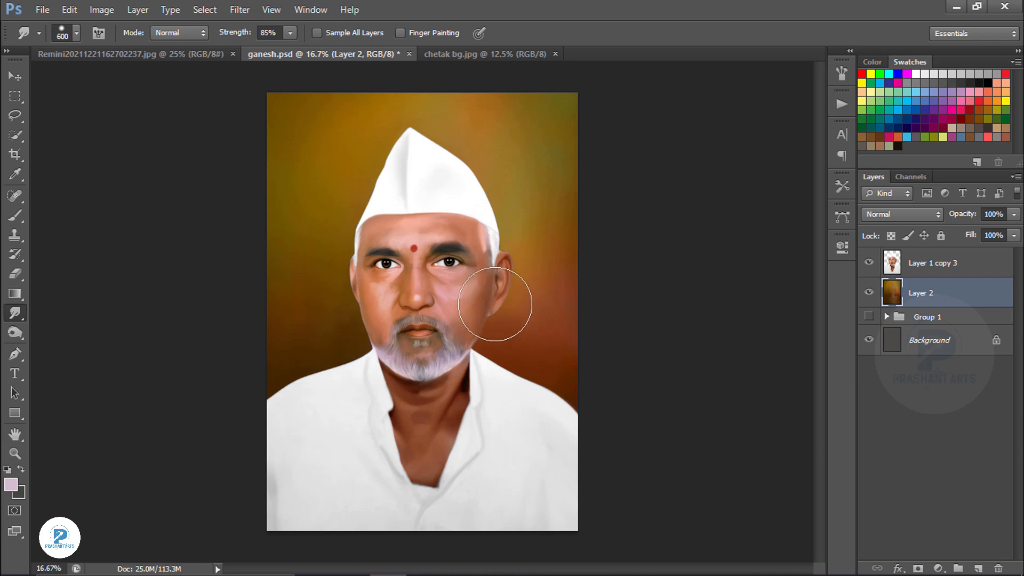
click(18, 78)
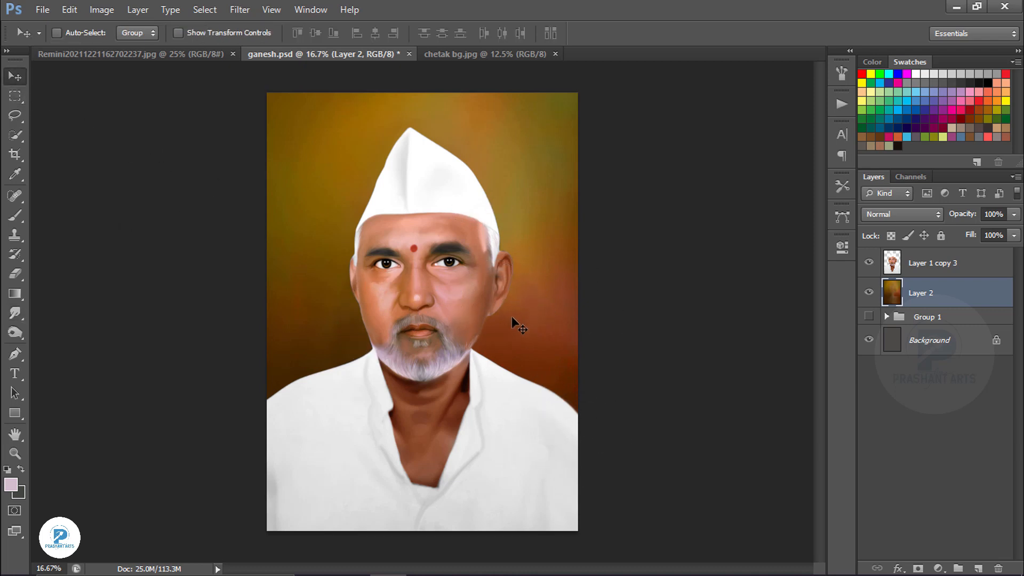
Step: Dodge the lower brown ring of the image-left eye's iris on Layer 1 copy 3 with a 30 px brush, Midtones, 32% exposure
key(ctrl+minus)
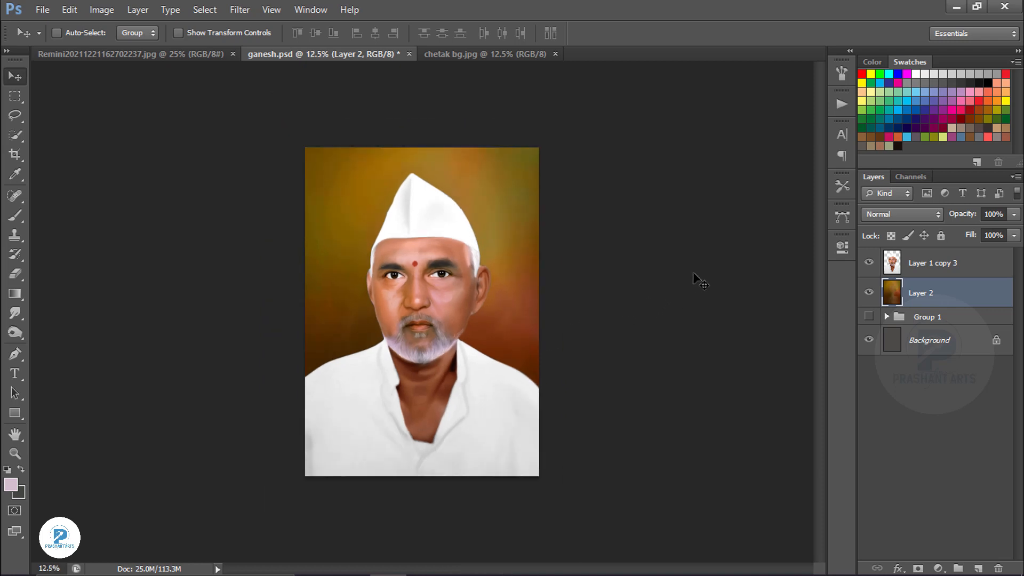
key(ctrl+equal)
key(ctrl+equal)
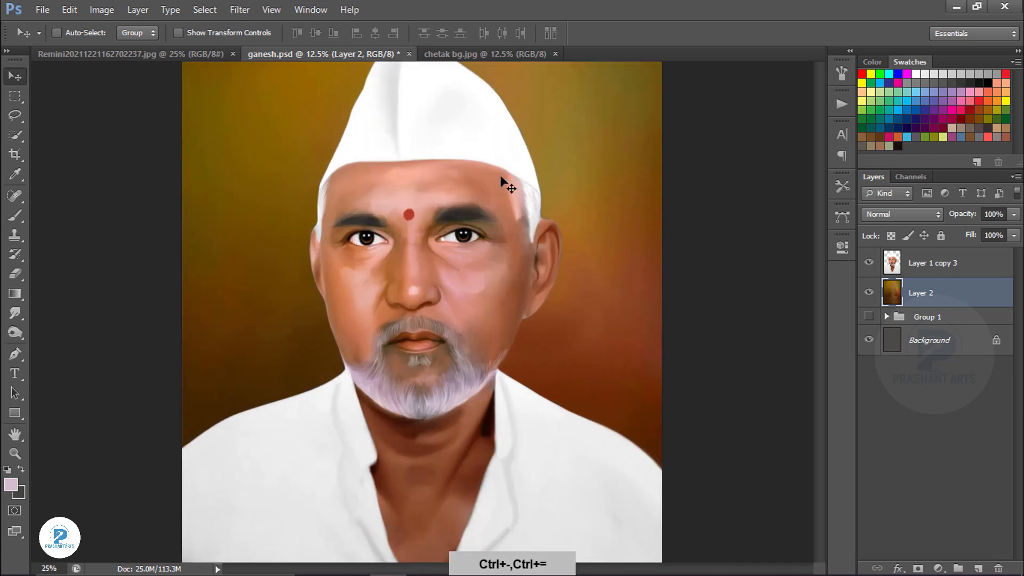
click(15, 333)
click(75, 334)
key(ctrl+equal)
key(ctrl+equal)
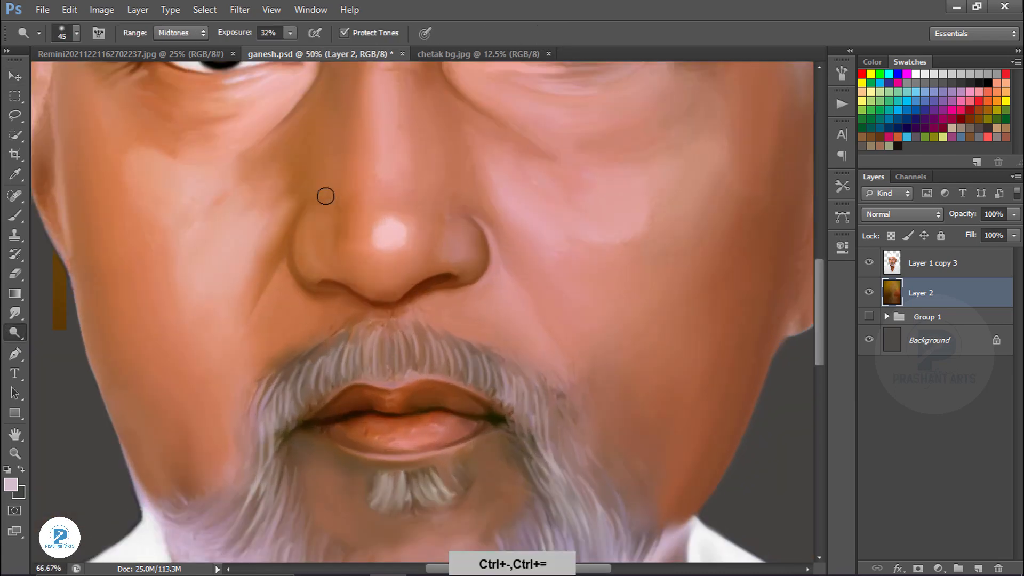
drag(260, 91, 348, 335)
key(ctrl+equal)
key(ctrl+equal)
key(bracketright)
key(bracketleft)
drag(248, 228, 475, 303)
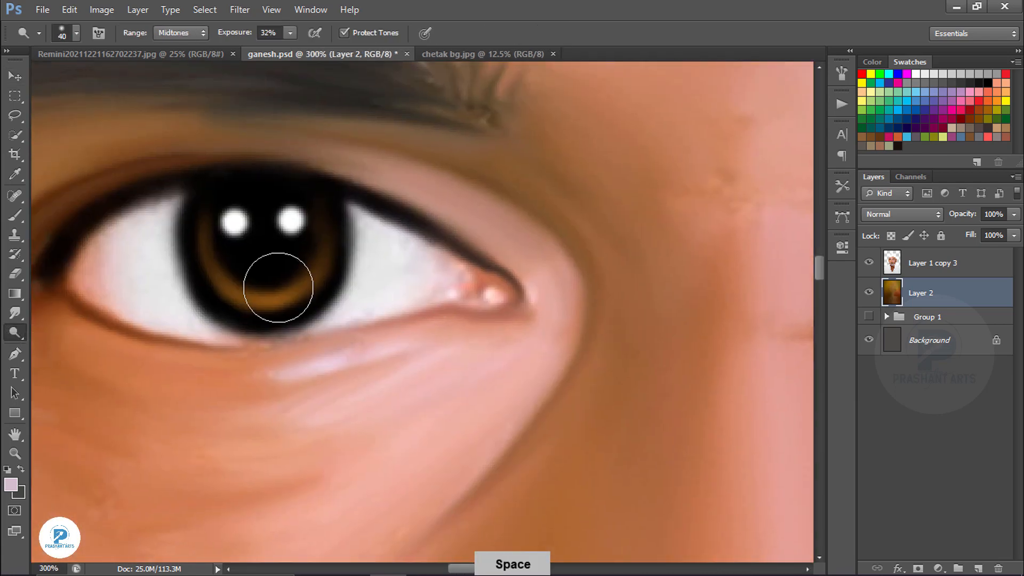
key(bracketleft)
key(alt+bracketright)
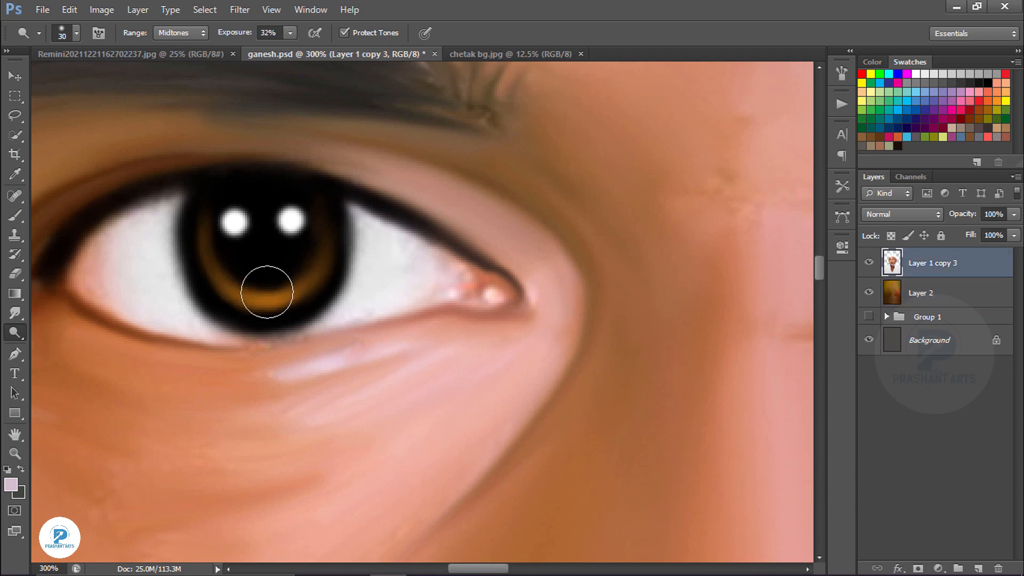
Step: Dodge the lower brown ring of the image-right eye's iris with the 30 px brush, then check the whole portrait
mouse_move(655, 295)
mouse_down()
mouse_move(421, 313)
mouse_move(431, 315)
mouse_up()
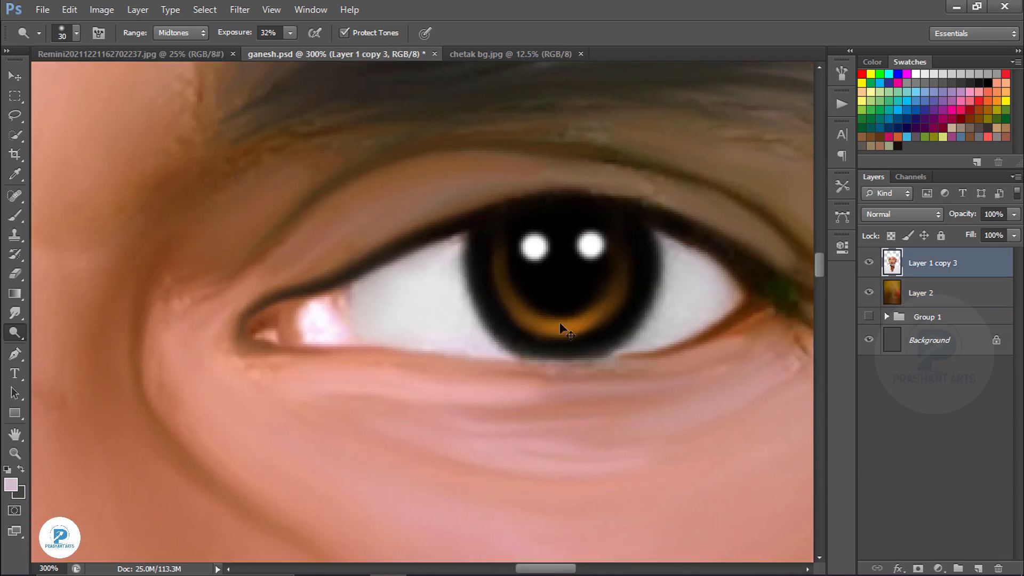
key(ctrl+minus)
key(ctrl+minus)
key(ctrl+minus)
key(ctrl+minus)
key(ctrl+minus)
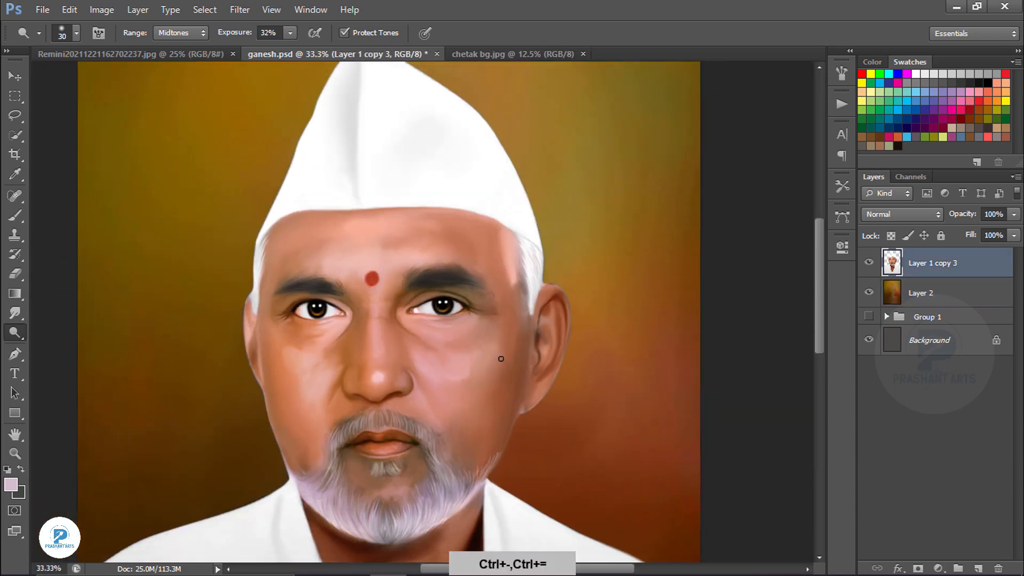
key(ctrl+minus)
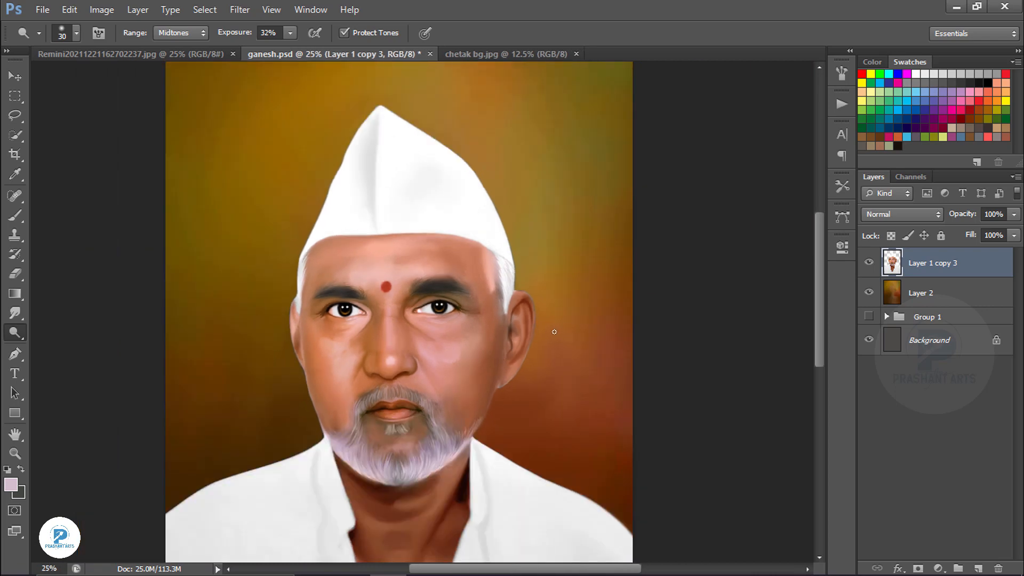
key(ctrl+minus)
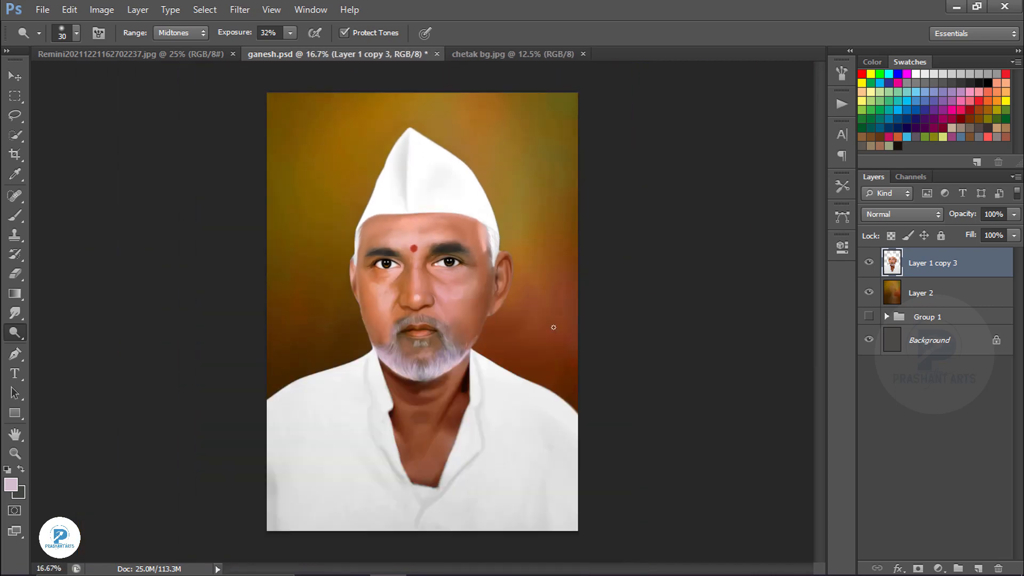